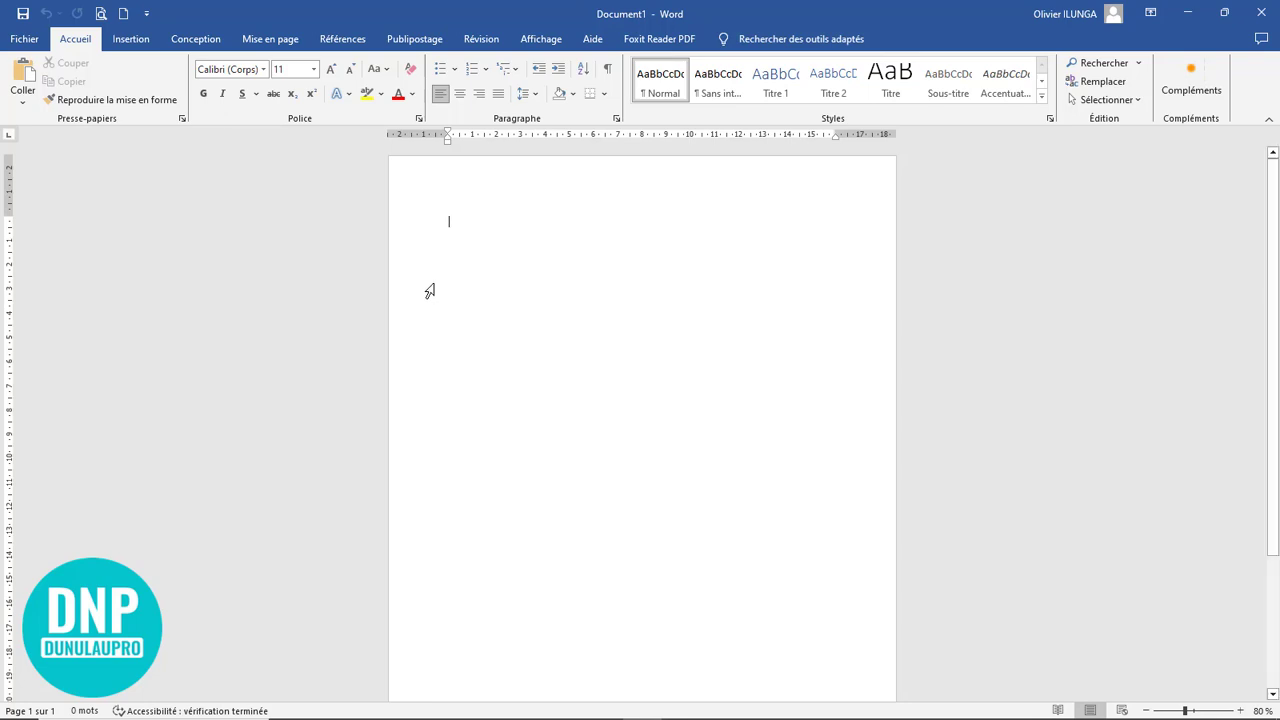
Set the page orientation to landscape (Paysage).
{"action": "left_click", "coordinate": [268, 40]}
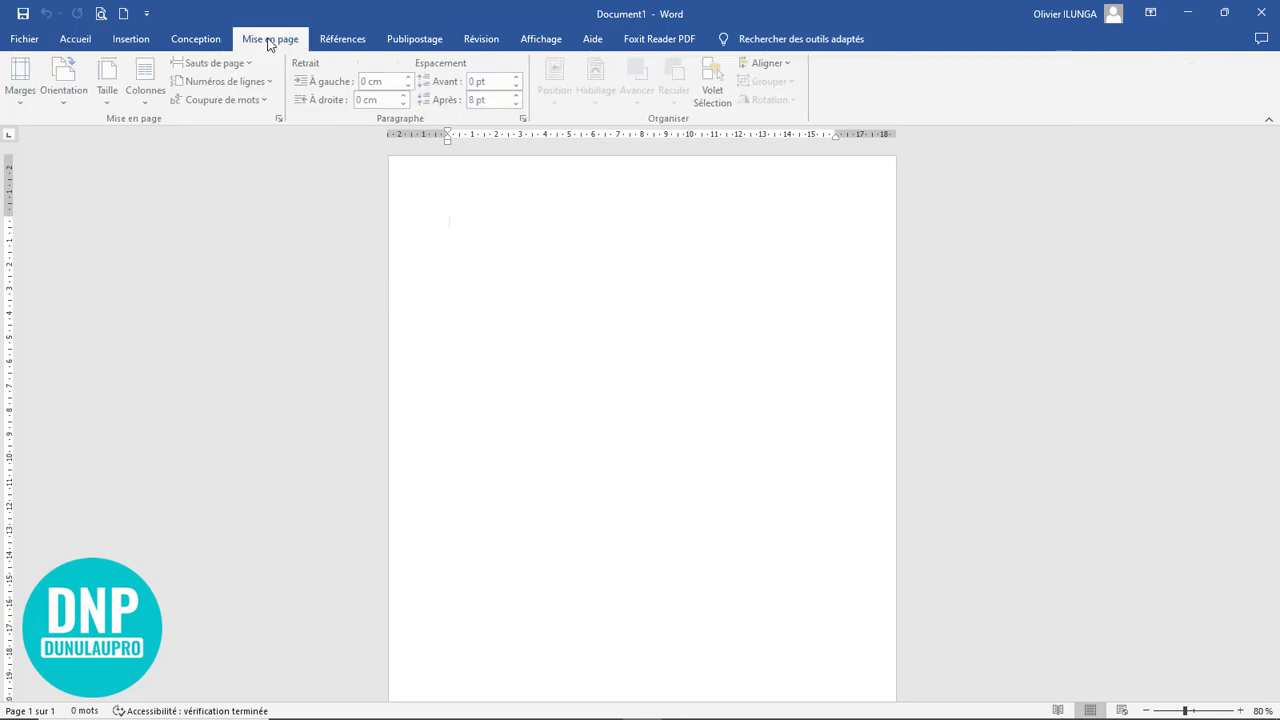
{"action": "left_click", "coordinate": [72, 104]}
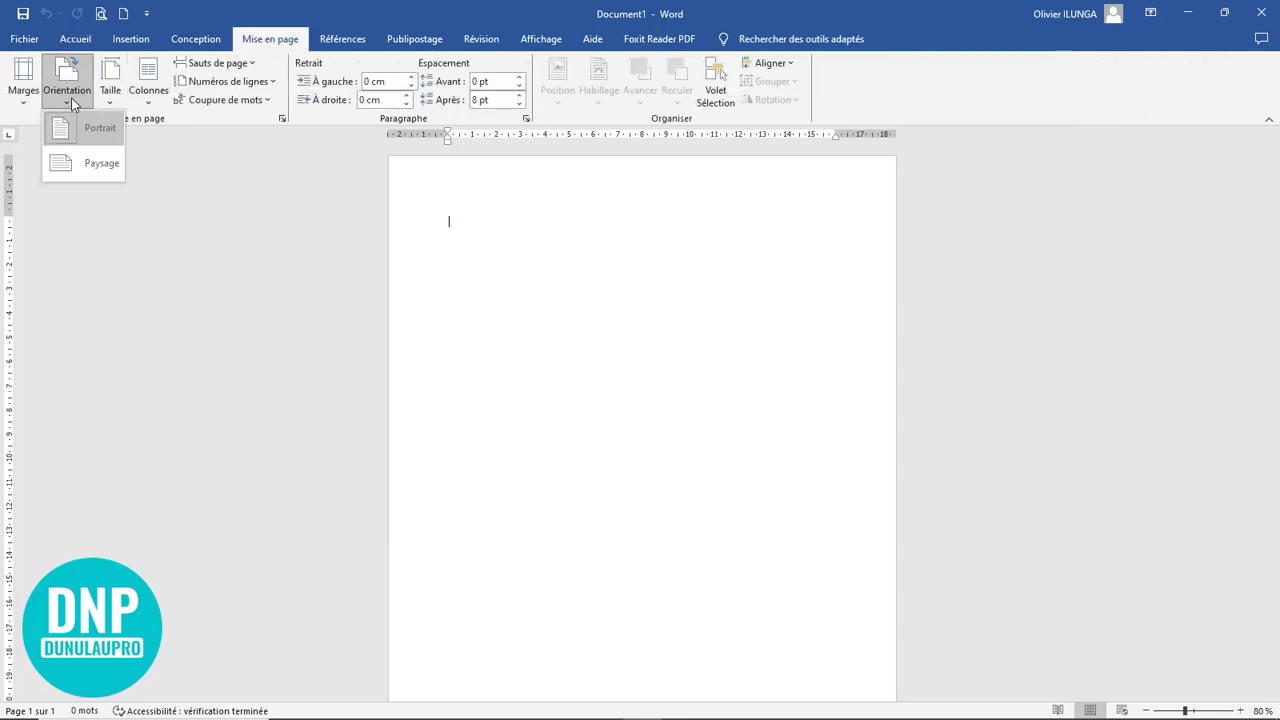
{"action": "left_click", "coordinate": [95, 168]}
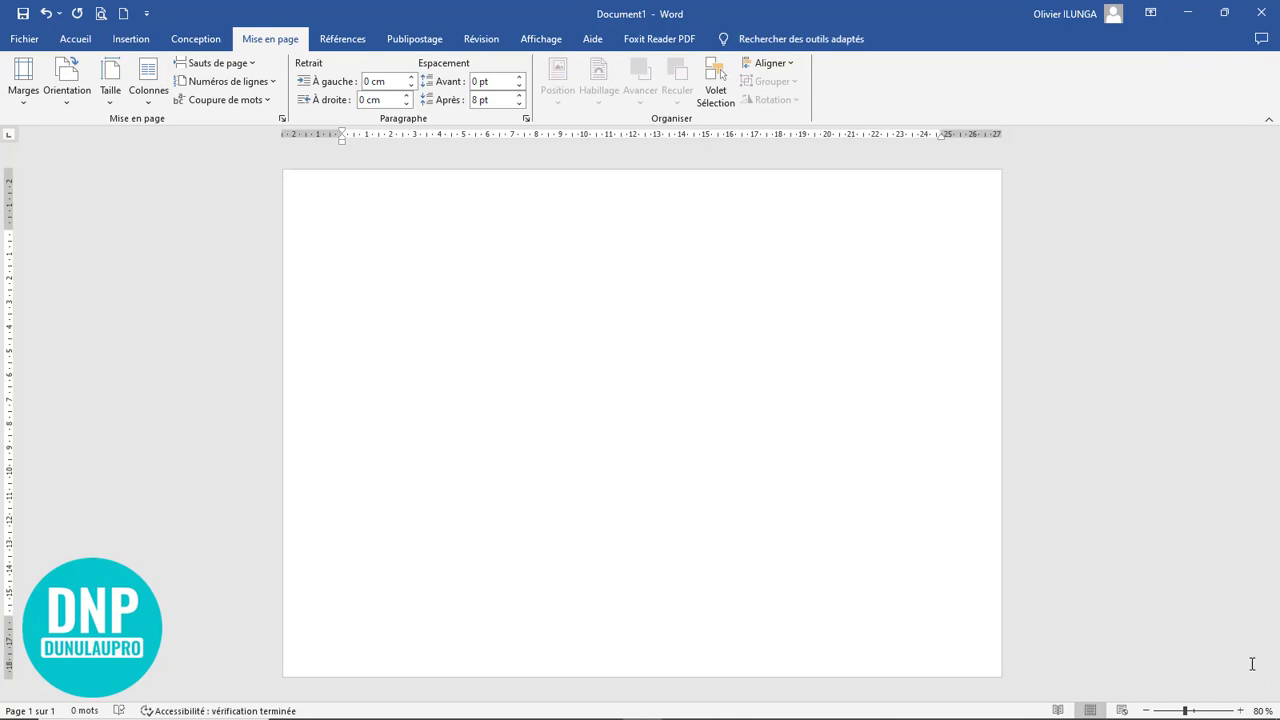
{"action": "left_click", "coordinate": [1240, 710]}
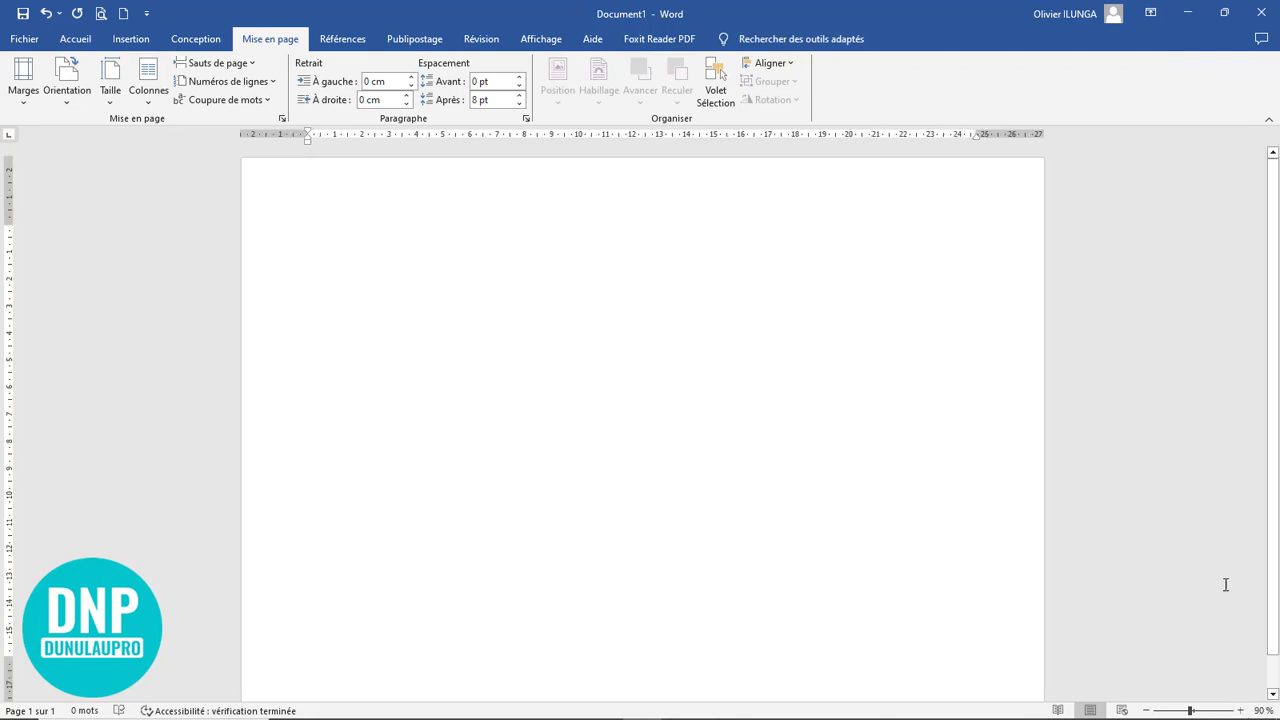
{"action": "left_click", "coordinate": [1146, 710]}
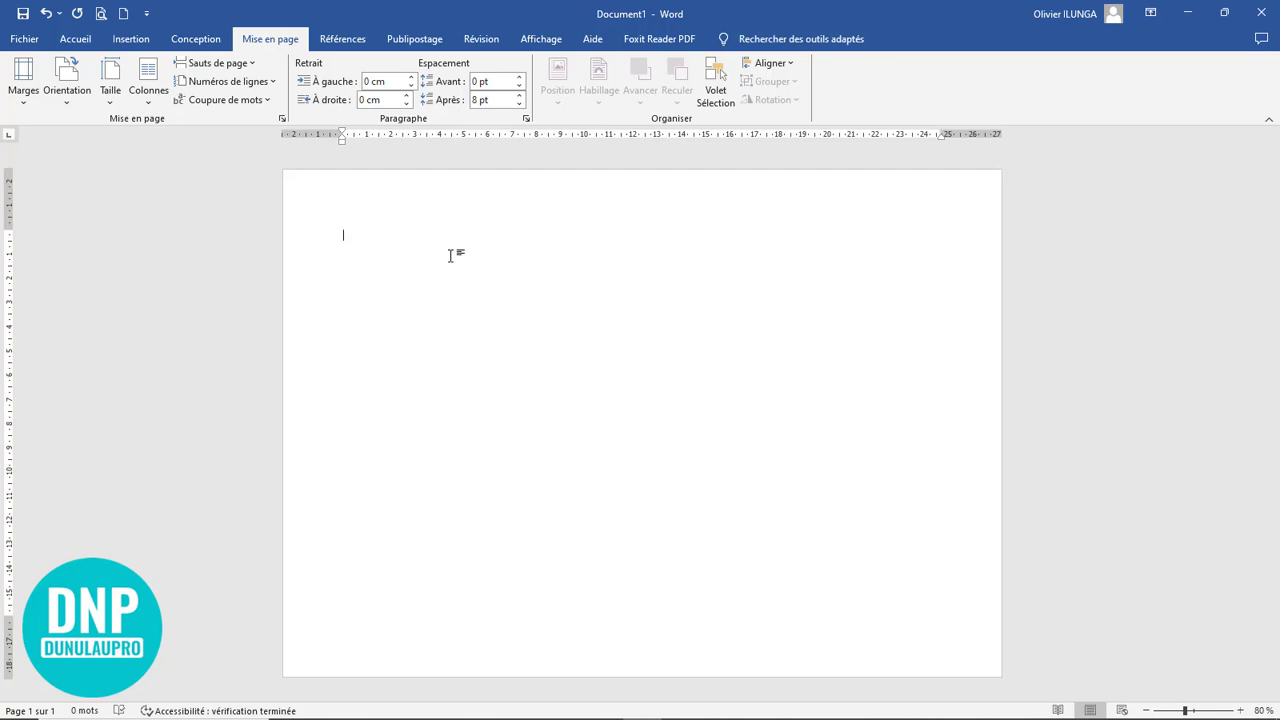
Insert a rectangle about 11.71 cm wide and 10.16 cm high and place it in the page's lower-left corner.
{"action": "left_click", "coordinate": [131, 40]}
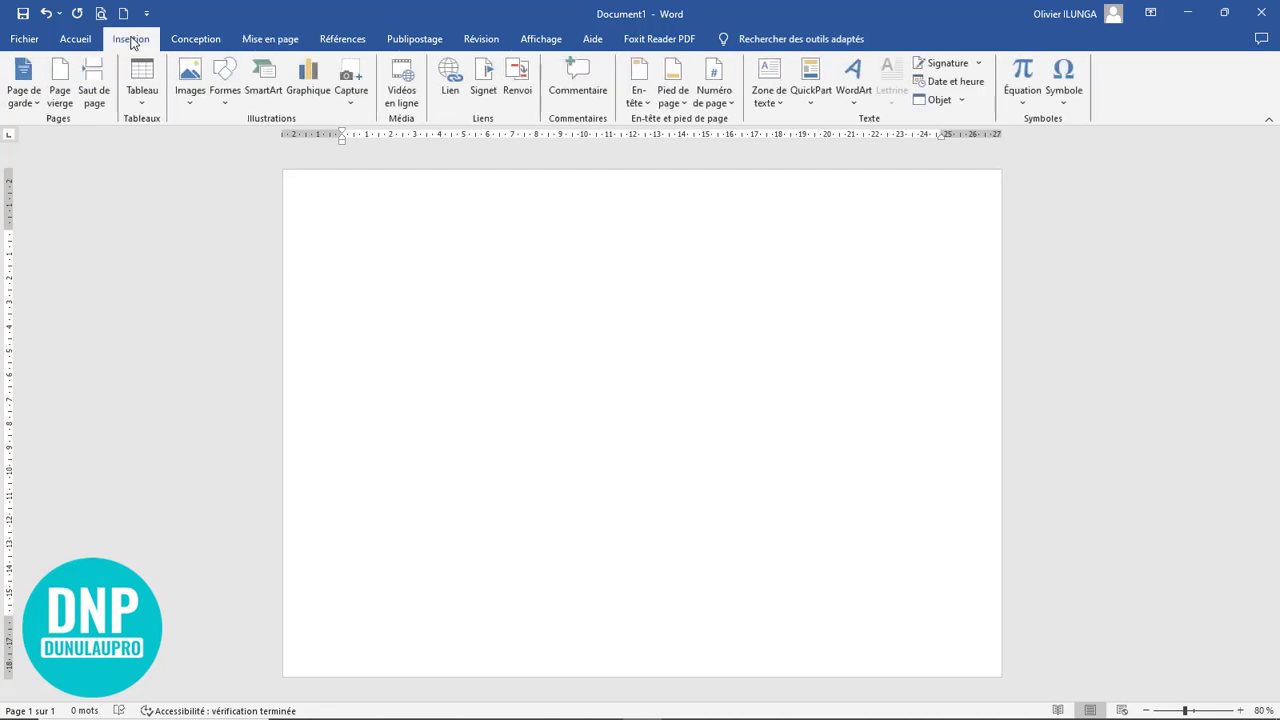
{"action": "left_click", "coordinate": [225, 80]}
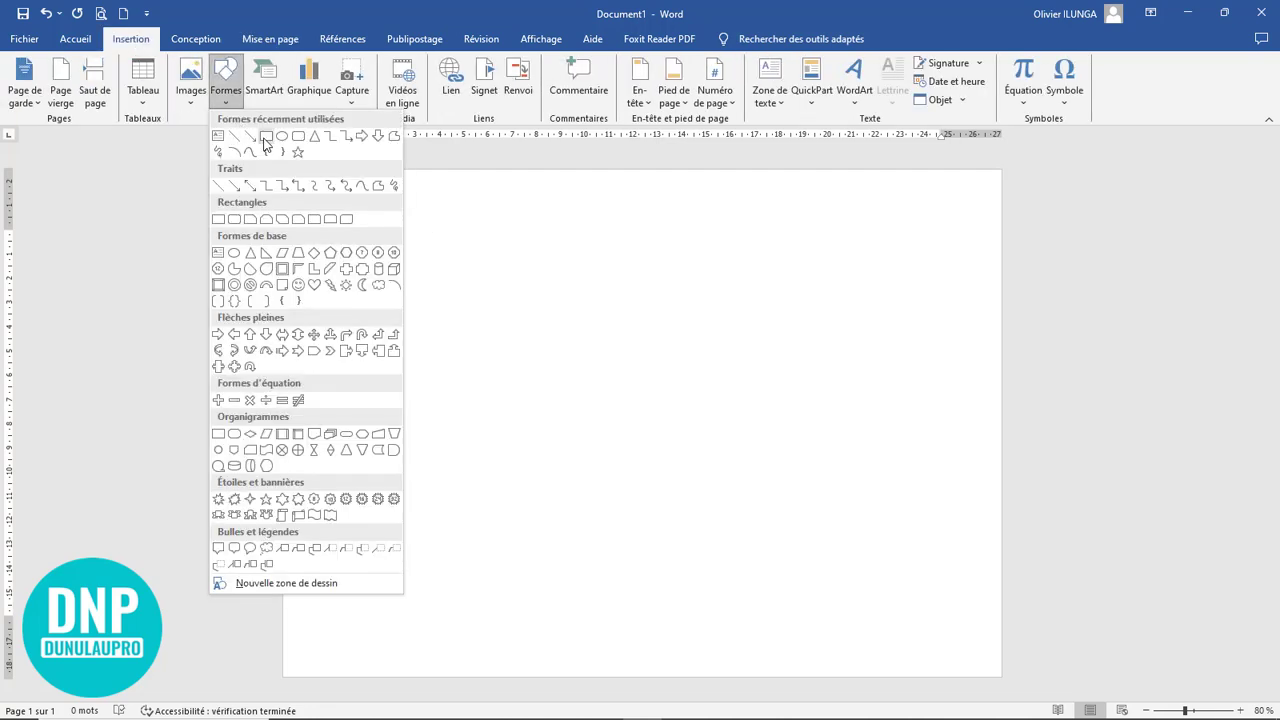
{"action": "left_click", "coordinate": [266, 140]}
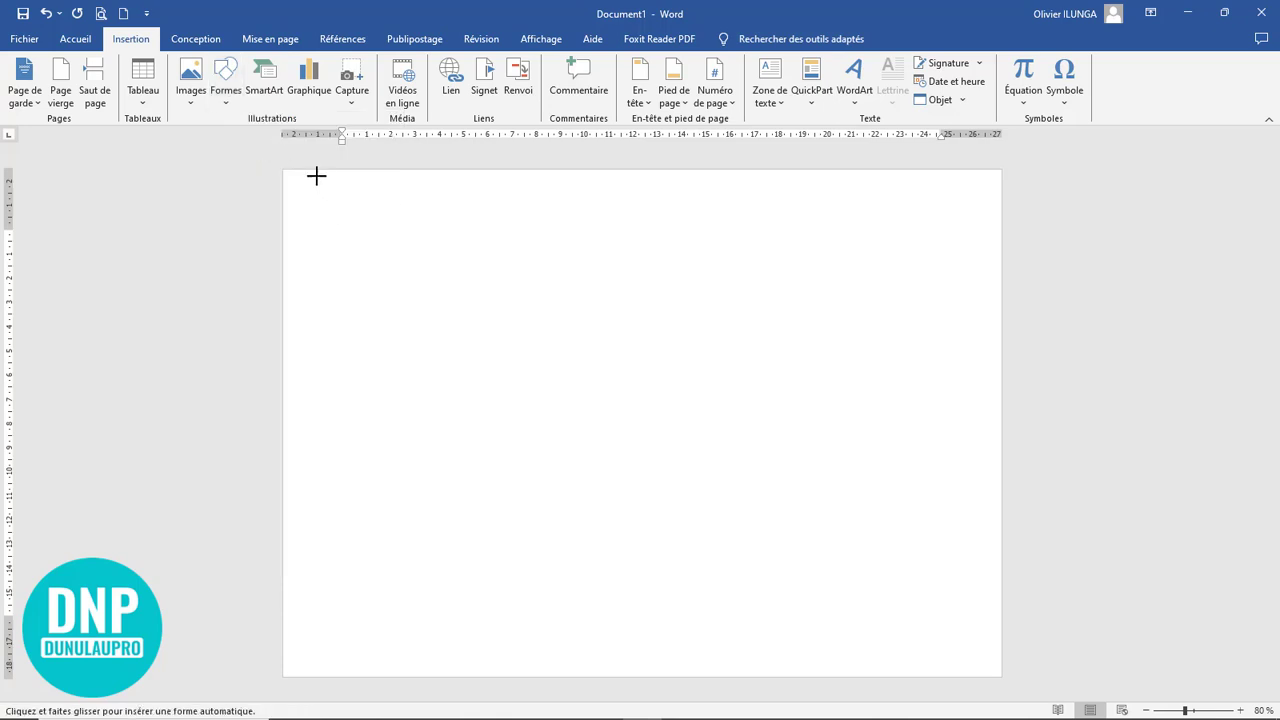
{"action": "left_click_drag", "start_coordinate": [316, 177], "coordinate": [601, 423]}
{"action": "mouse_move", "coordinate": [466, 286]}
{"action": "left_mouse_down"}
{"action": "mouse_move", "coordinate": [440, 488]}
{"action": "mouse_move", "coordinate": [424, 516]}
{"action": "left_mouse_up"}
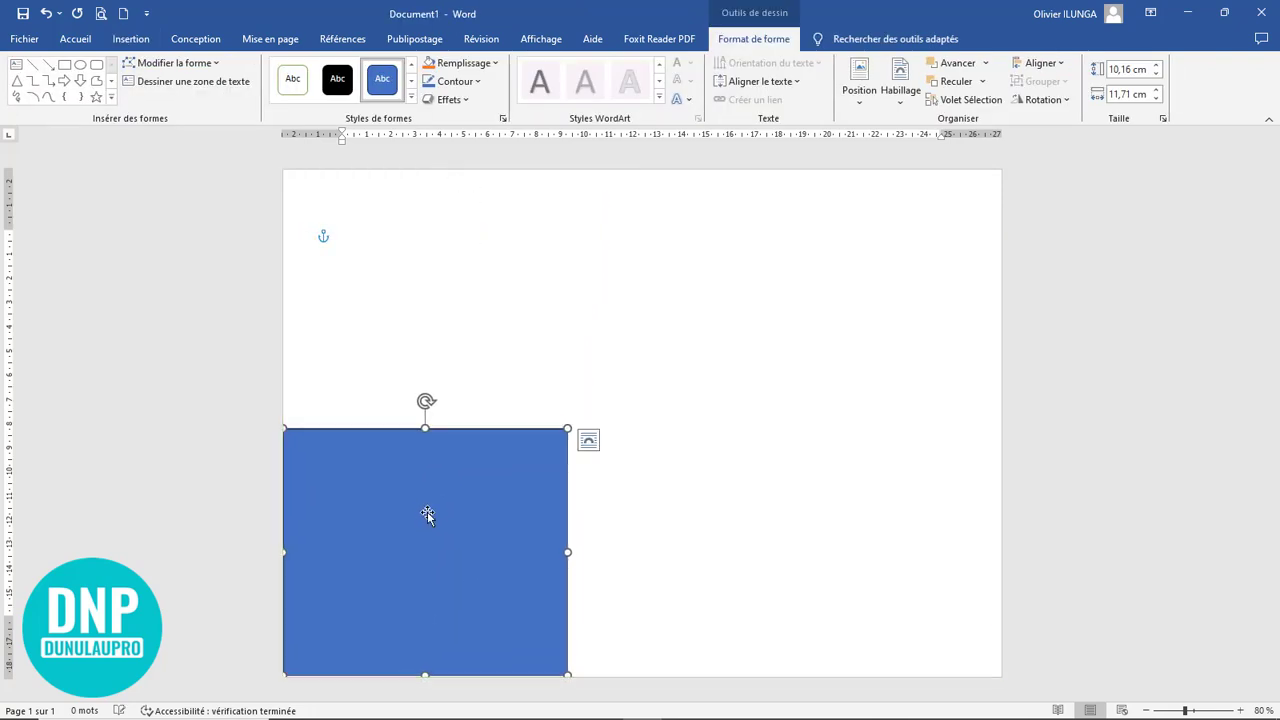
Enlarge the rectangle to about 15.97 cm wide and 11.15 cm high, keeping it against the page's lower-left corner.
{"action": "left_click_drag", "start_coordinate": [567, 552], "coordinate": [620, 570]}
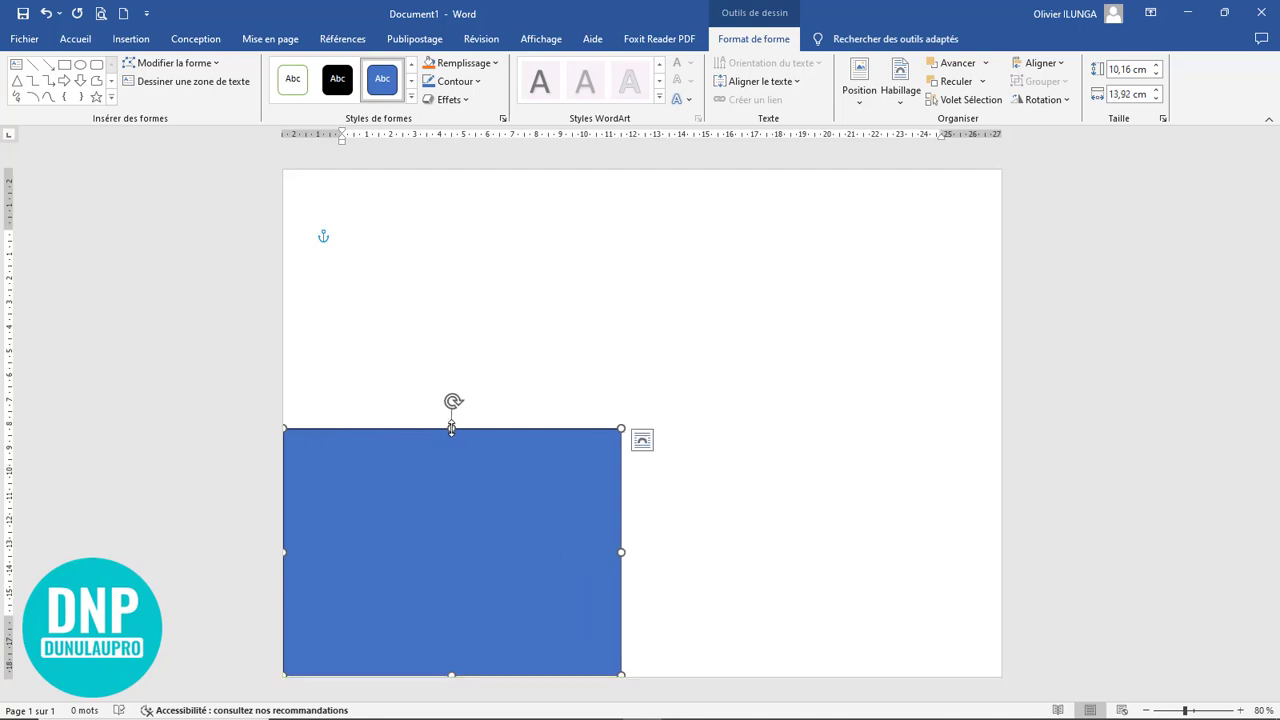
{"action": "left_click_drag", "start_coordinate": [452, 428], "coordinate": [451, 404]}
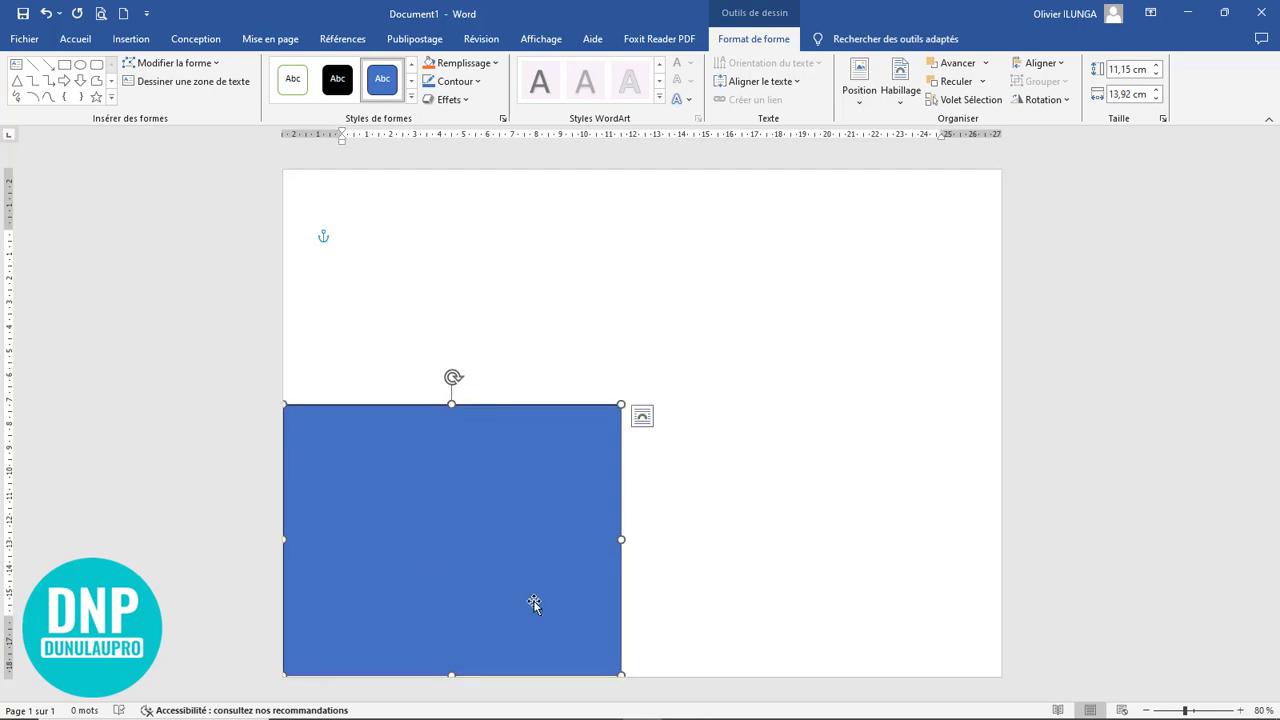
{"action": "left_click_drag", "start_coordinate": [622, 539], "coordinate": [671, 541]}
{"action": "left_click_drag", "start_coordinate": [528, 543], "coordinate": [508, 545]}
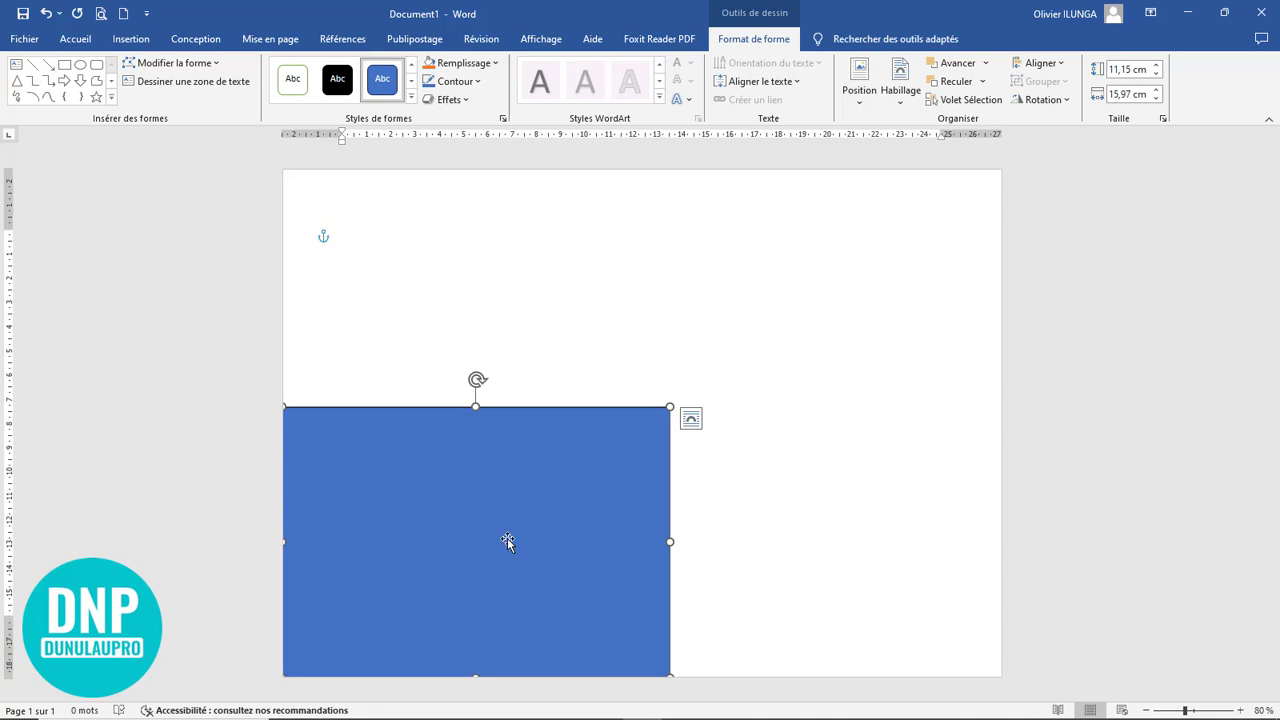
Remove the rectangle's outline (Sans contour).
{"action": "left_click", "coordinate": [461, 84]}
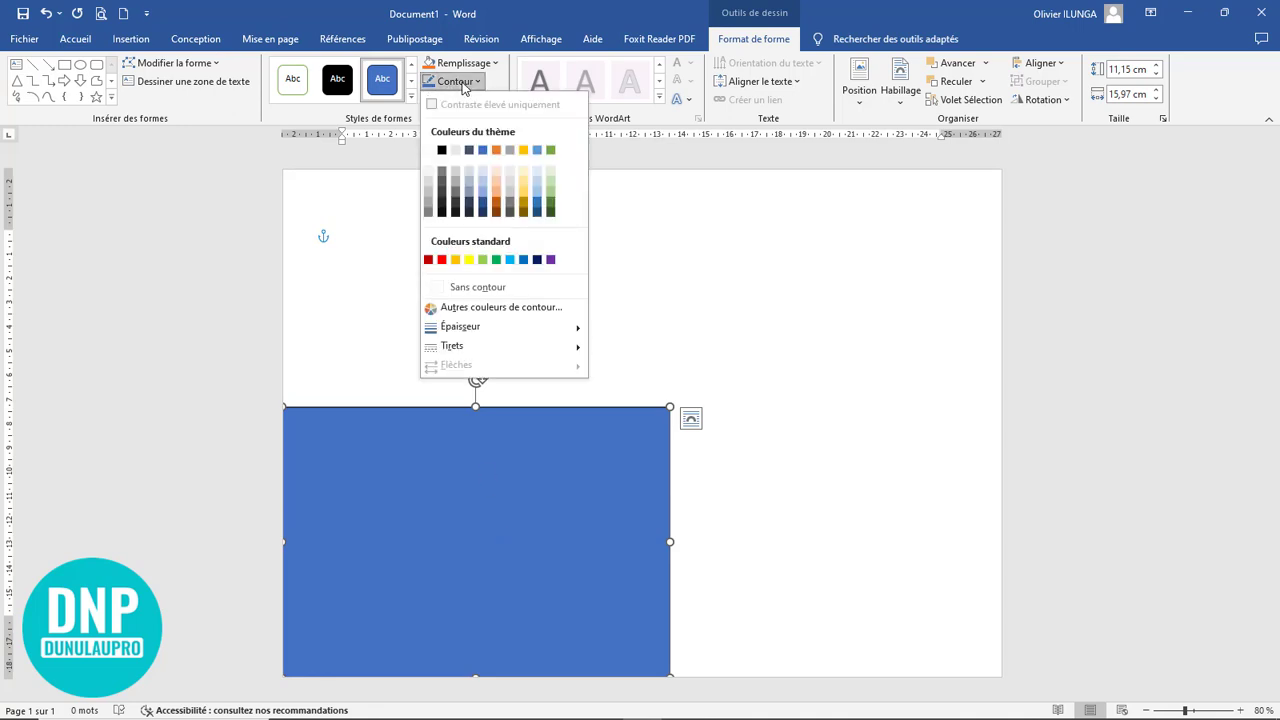
{"action": "left_click", "coordinate": [486, 288]}
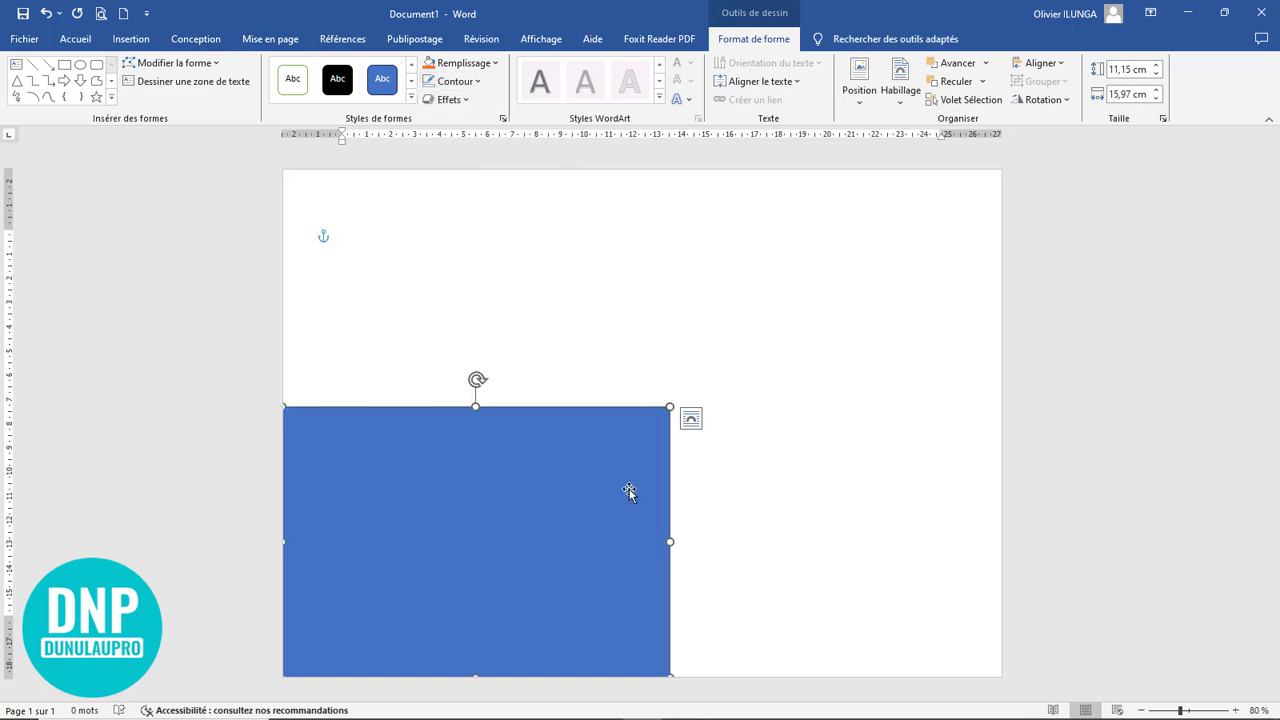
{"action": "scroll", "coordinate": [631, 484], "scroll_direction": "up", "scroll_amount": 4}
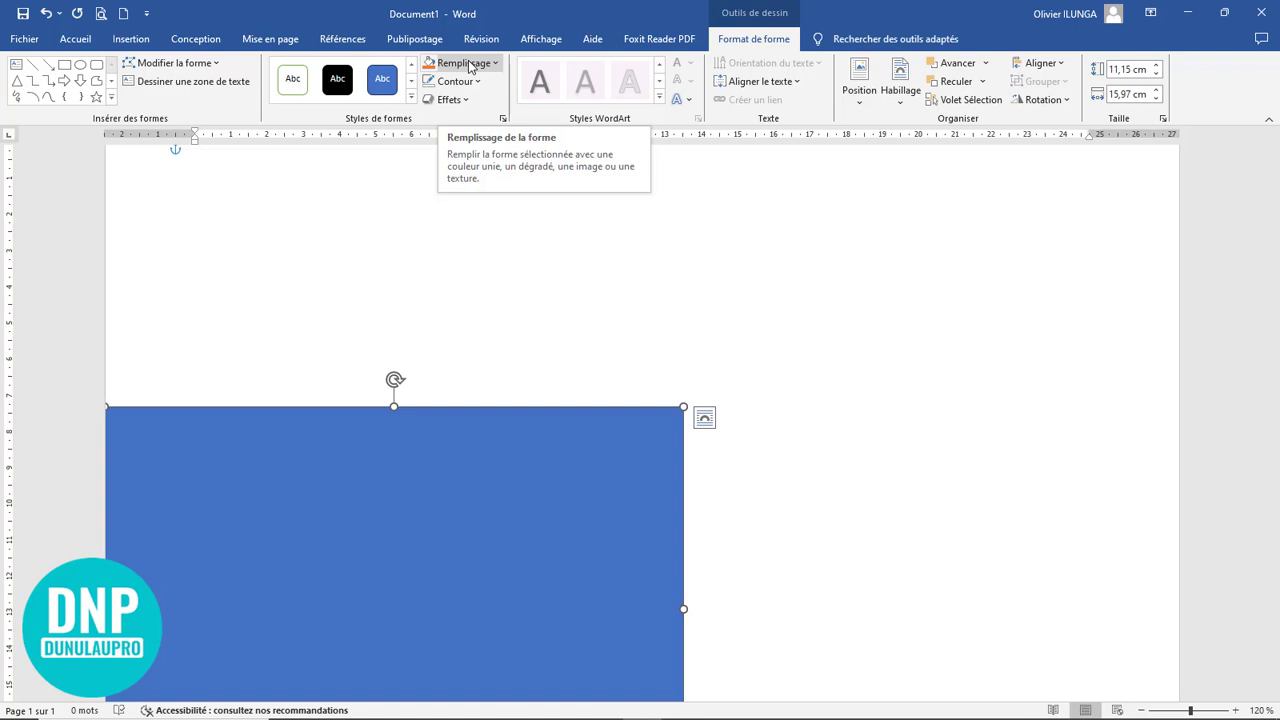
{"action": "scroll", "coordinate": [714, 300], "scroll_direction": "down", "scroll_amount": 6}
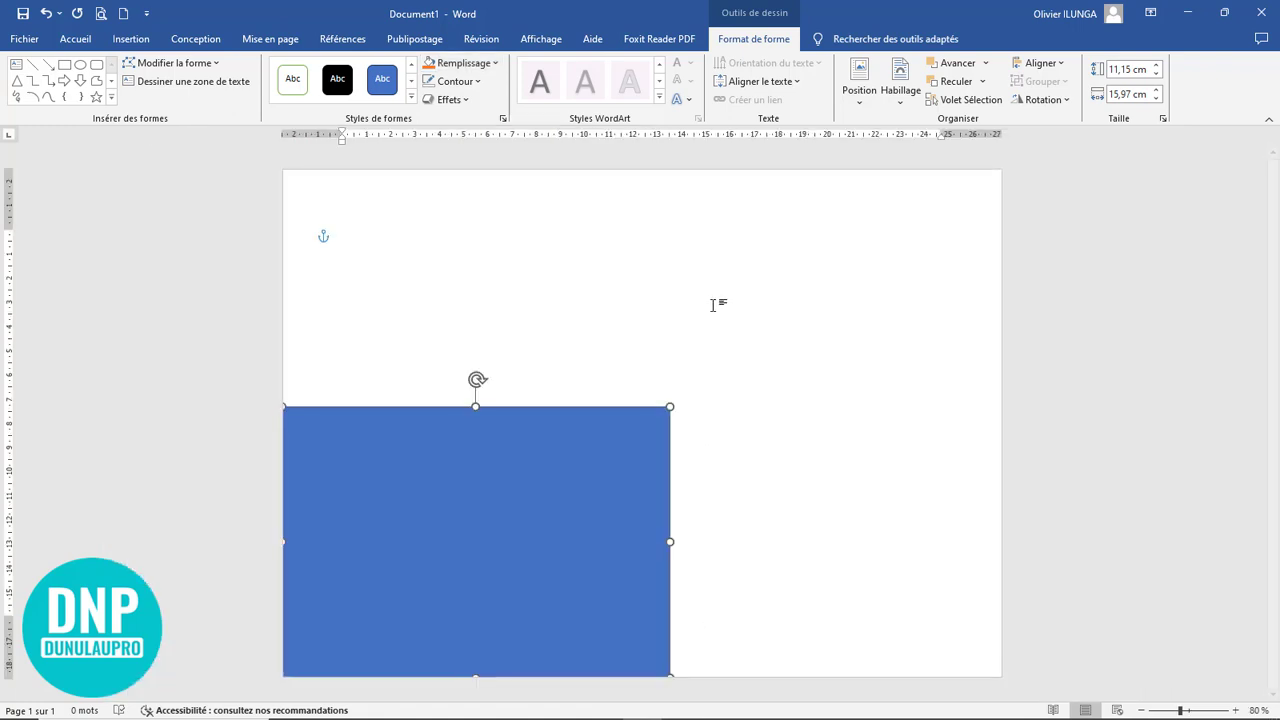
Edit the rectangle's points and delete its upper-right point to make it a triangle.
{"action": "left_click", "coordinate": [504, 478]}
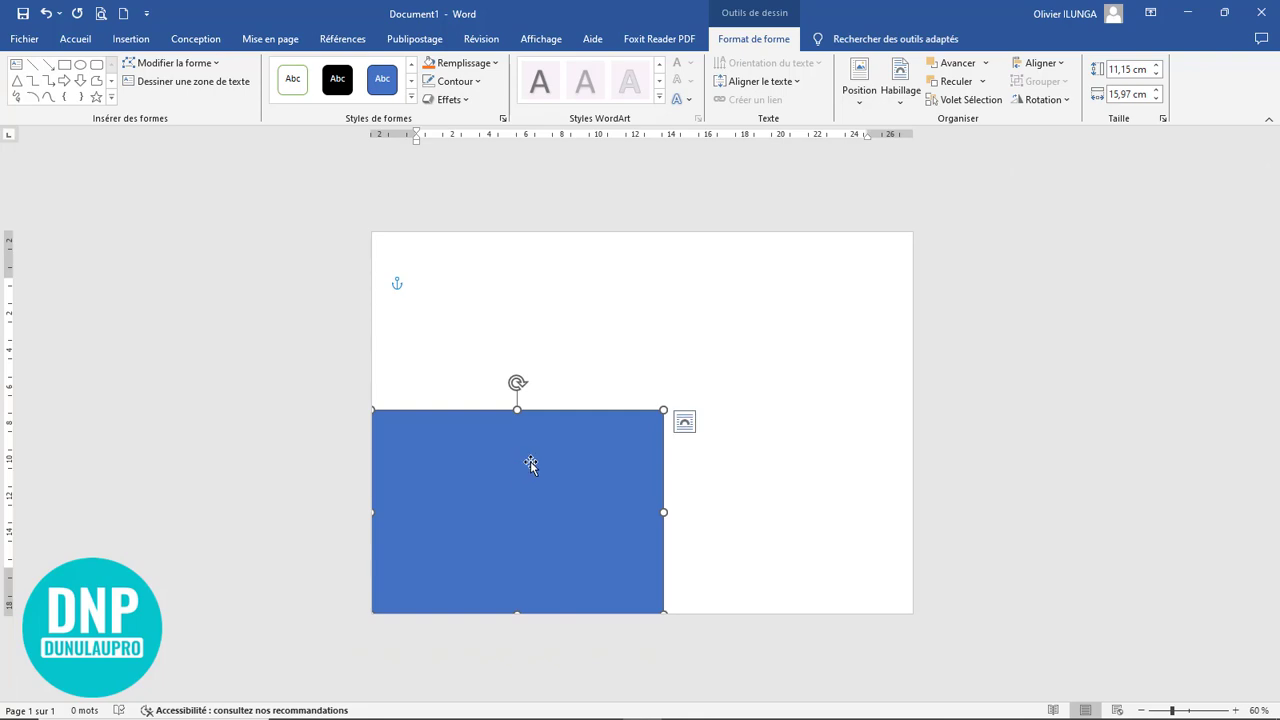
{"action": "left_click", "coordinate": [208, 66]}
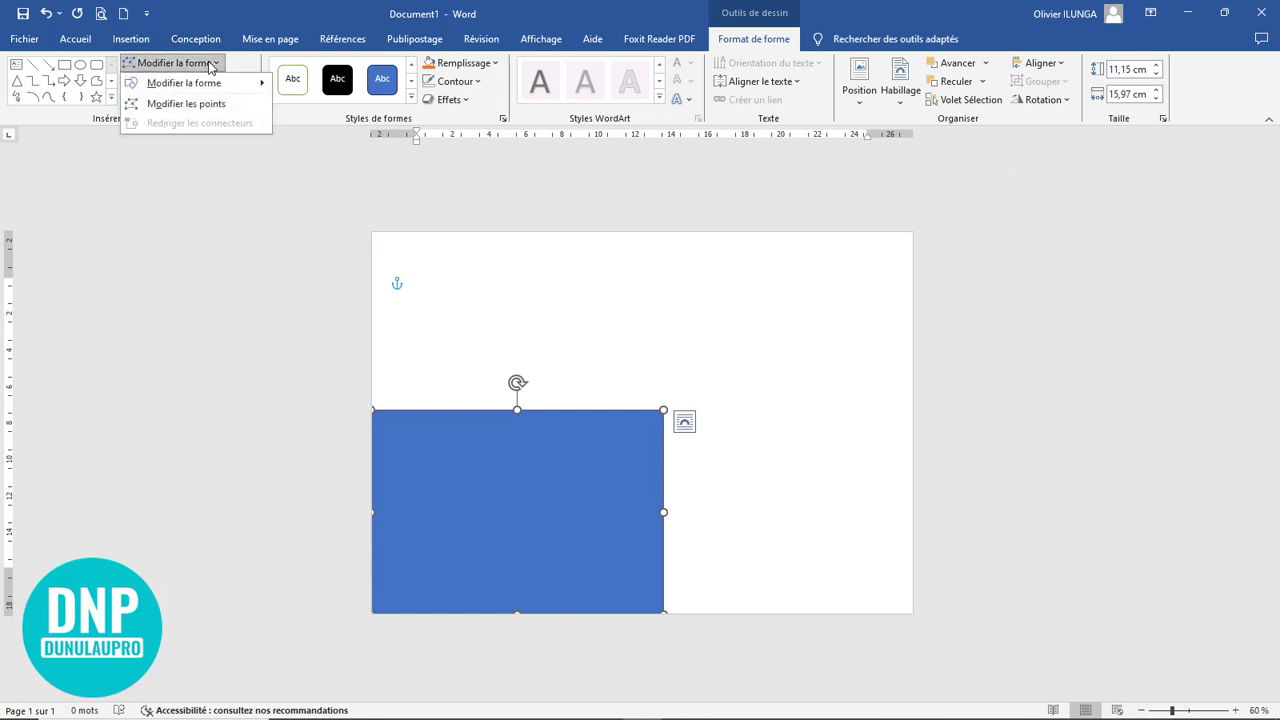
{"action": "left_click", "coordinate": [170, 104]}
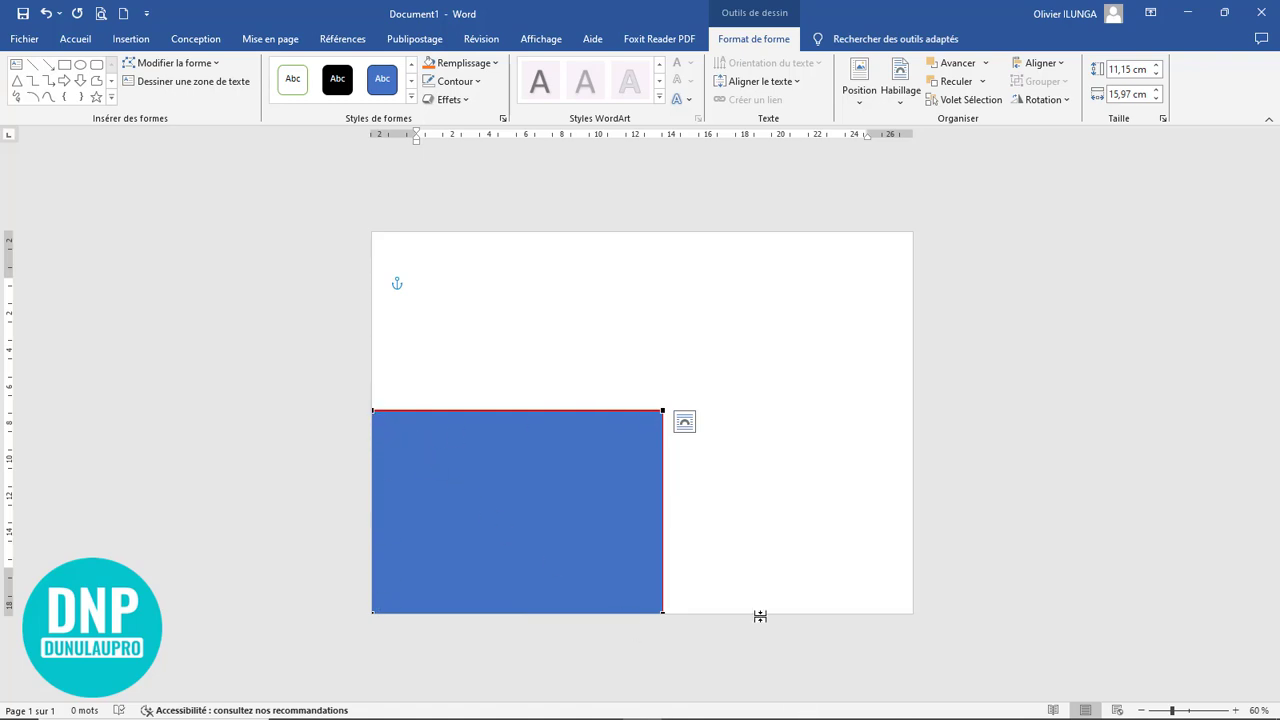
{"action": "right_click", "coordinate": [661, 410]}
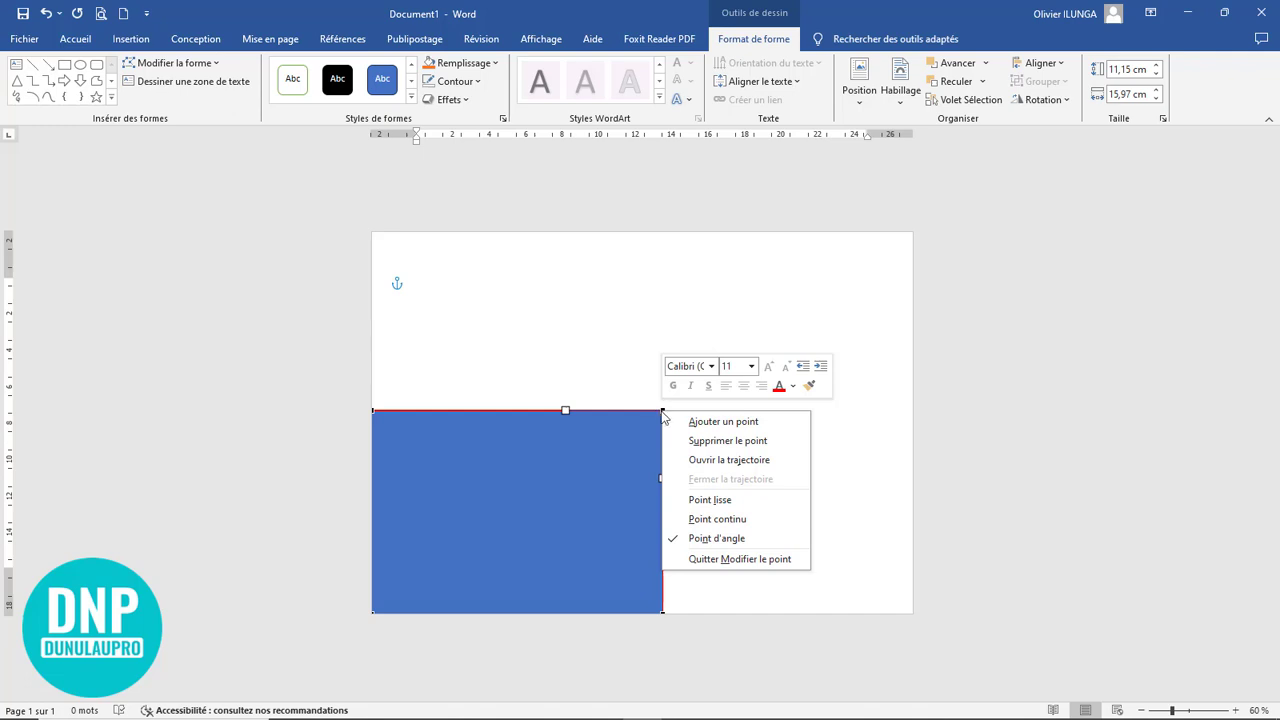
{"action": "left_click", "coordinate": [726, 441]}
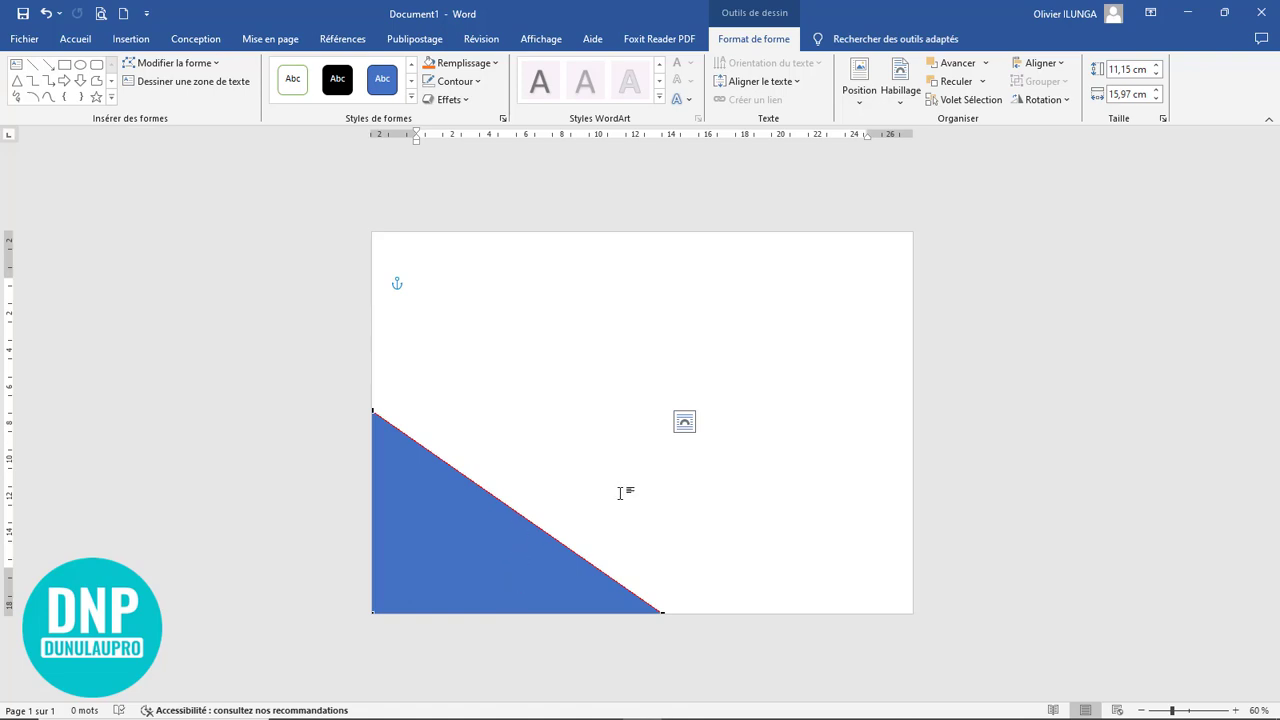
Bend the triangle's slanted edge into a smooth inward curve using the handles of its upper-left and lower-right points.
{"action": "scroll", "coordinate": [651, 488], "scroll_direction": "up", "scroll_amount": 5}
{"action": "scroll", "coordinate": [651, 488], "scroll_direction": "down", "scroll_amount": 2}
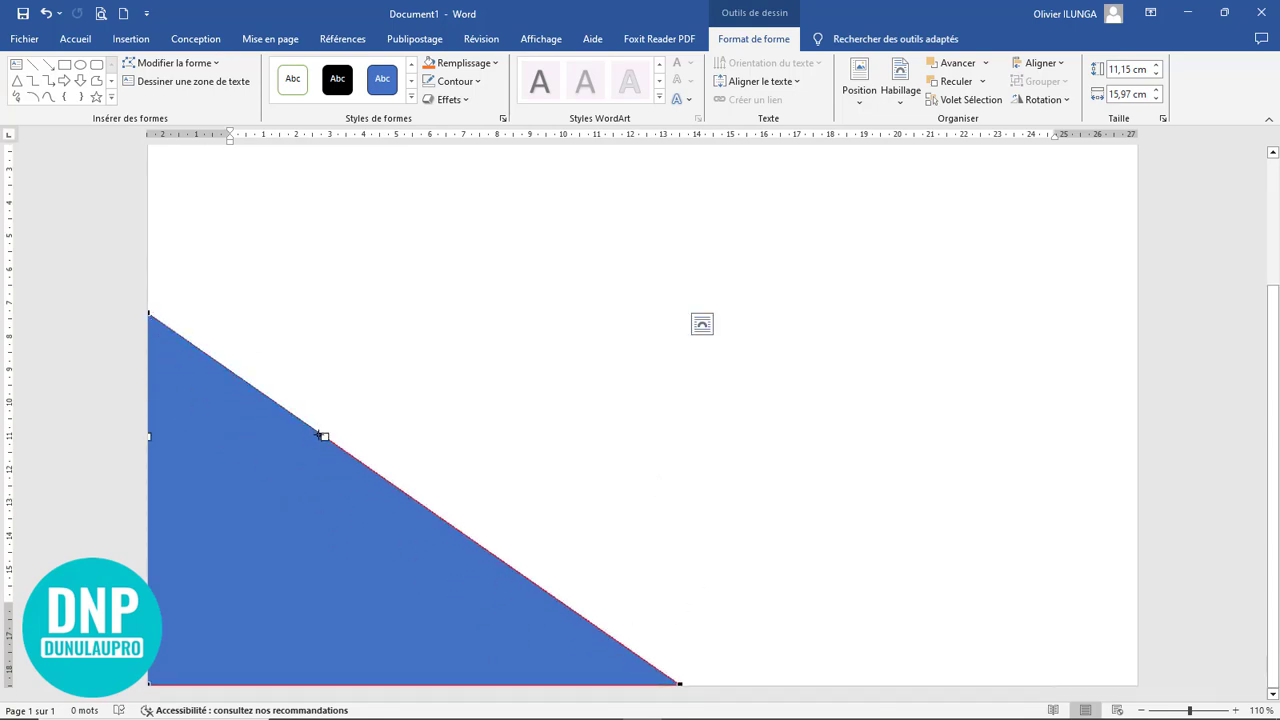
{"action": "left_click_drag", "start_coordinate": [324, 437], "coordinate": [289, 685]}
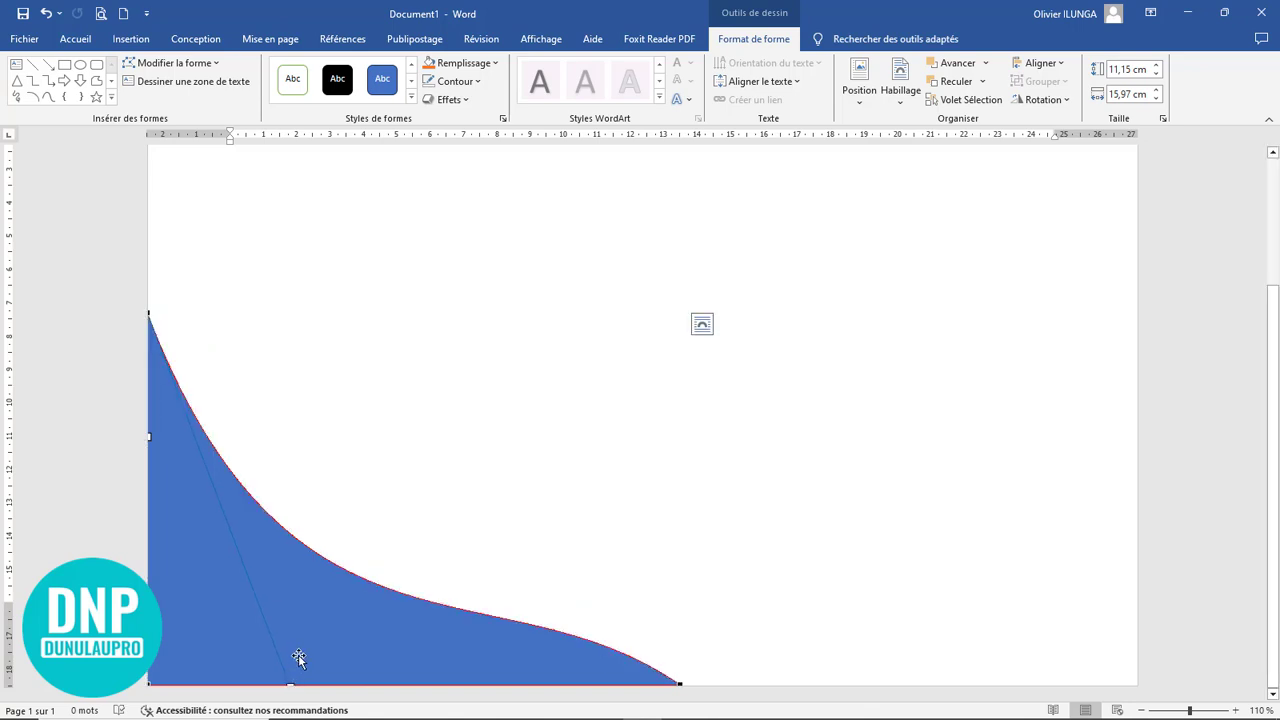
{"action": "left_click", "coordinate": [678, 684]}
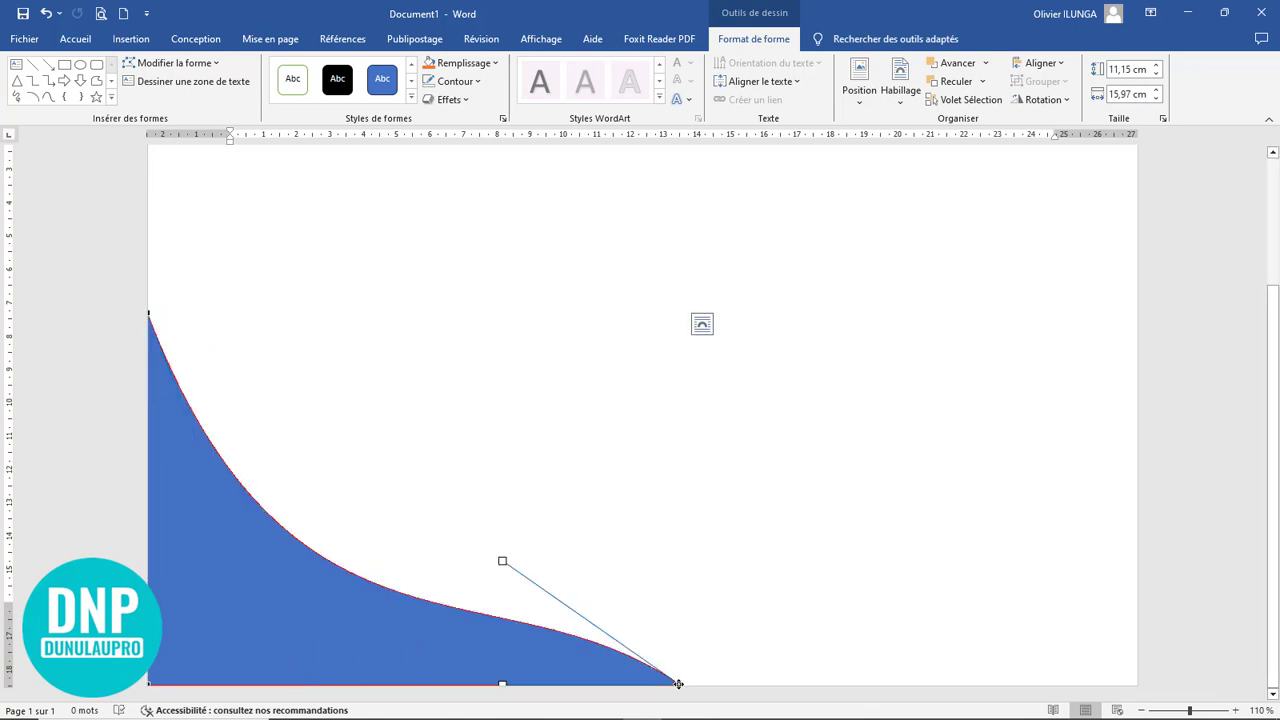
{"action": "left_click_drag", "start_coordinate": [502, 561], "coordinate": [592, 681]}
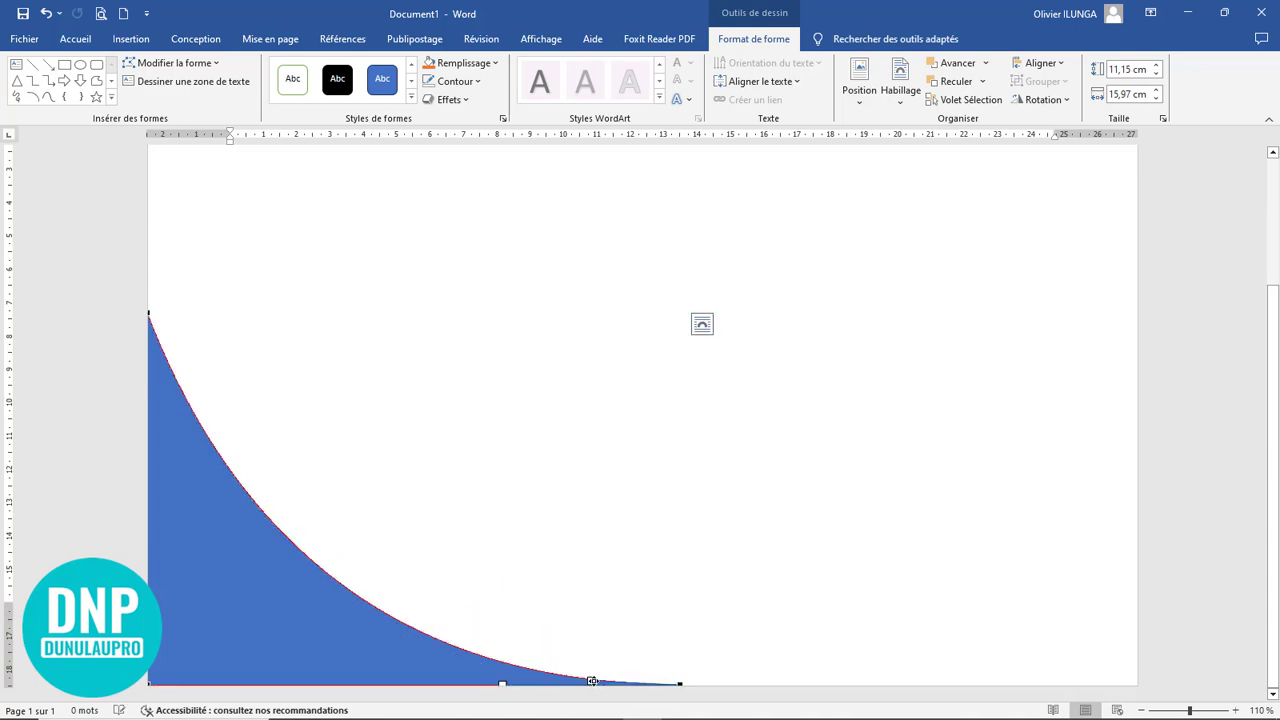
{"action": "left_click", "coordinate": [581, 448]}
{"action": "scroll", "coordinate": [584, 442], "scroll_direction": "down", "scroll_amount": 7, "text": "ctrl"}
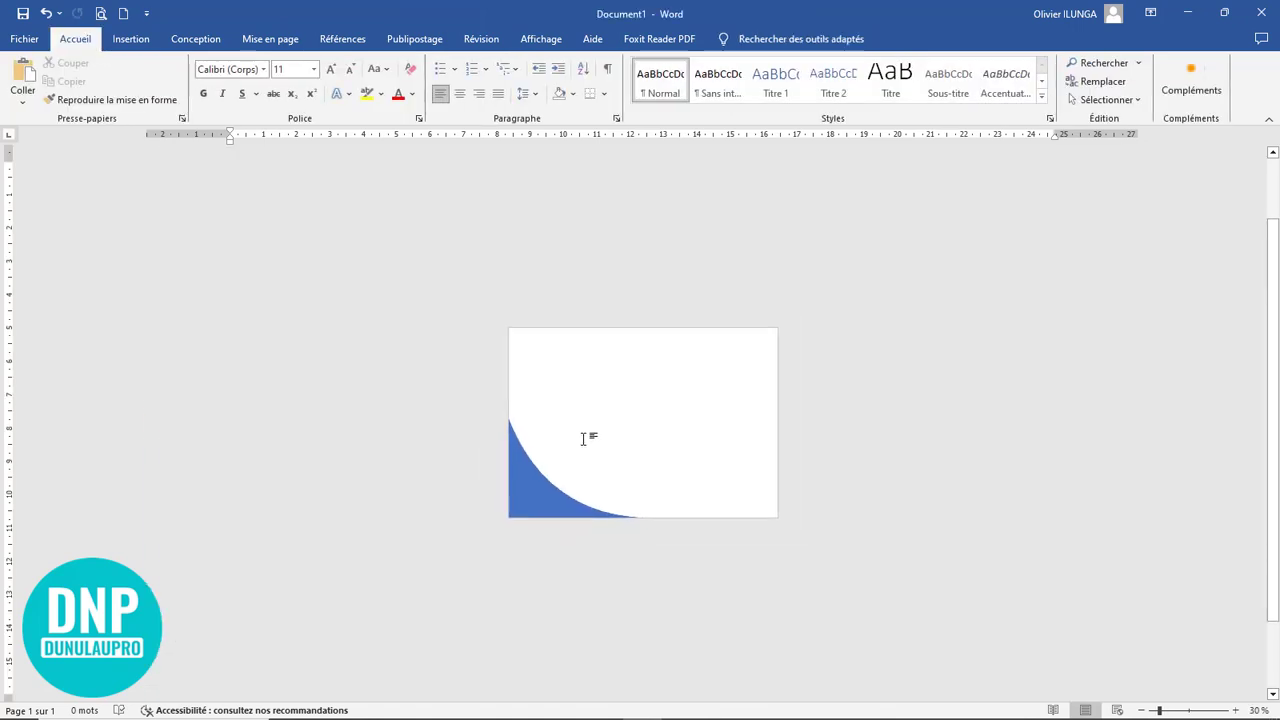
{"action": "scroll", "coordinate": [667, 418], "scroll_direction": "up", "scroll_amount": 4, "text": "ctrl"}
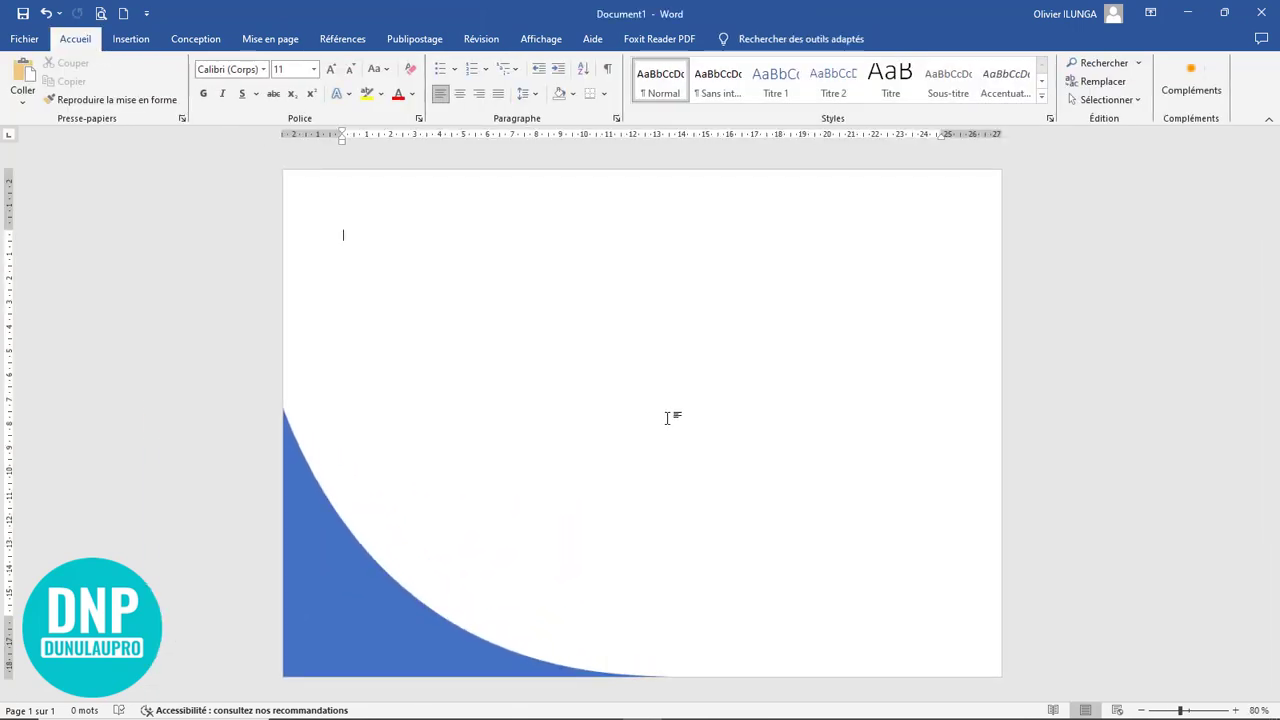
{"action": "scroll", "coordinate": [667, 418], "scroll_direction": "down", "scroll_amount": 3, "text": "ctrl"}
{"action": "scroll", "coordinate": [667, 418], "scroll_direction": "up", "scroll_amount": 4, "text": "ctrl"}
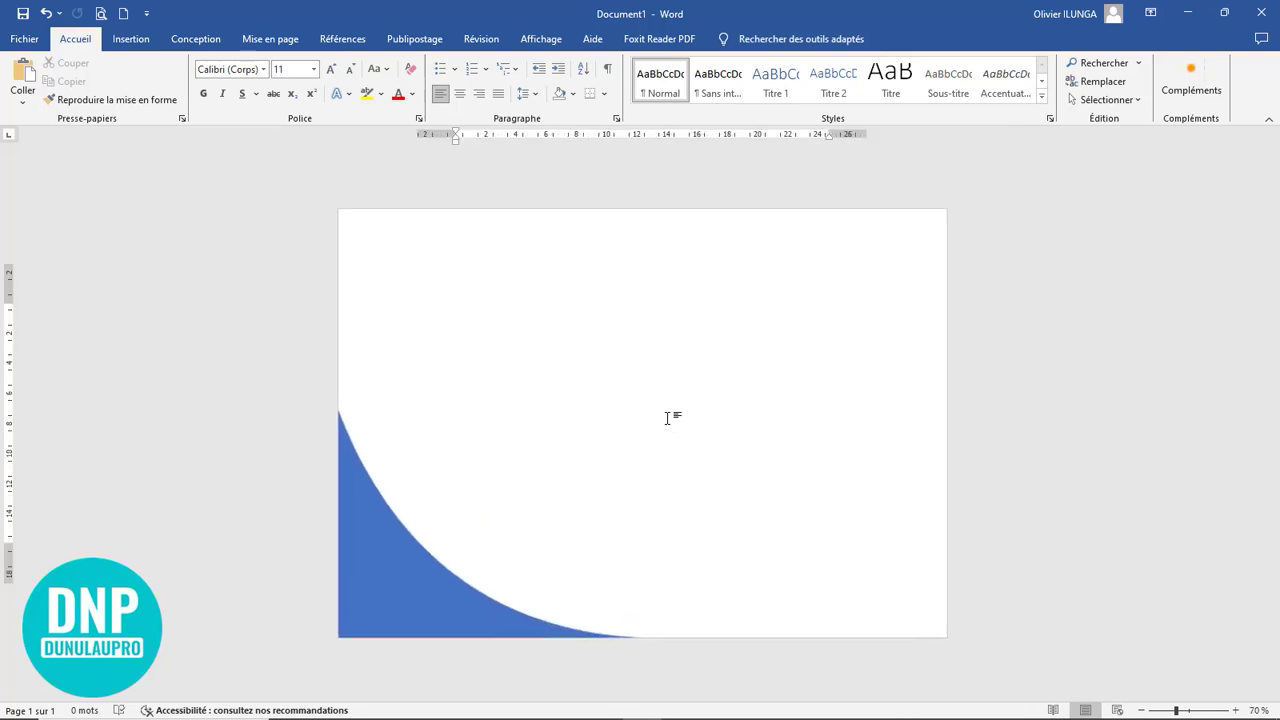
{"action": "scroll", "coordinate": [667, 418], "scroll_direction": "down", "scroll_amount": 1}
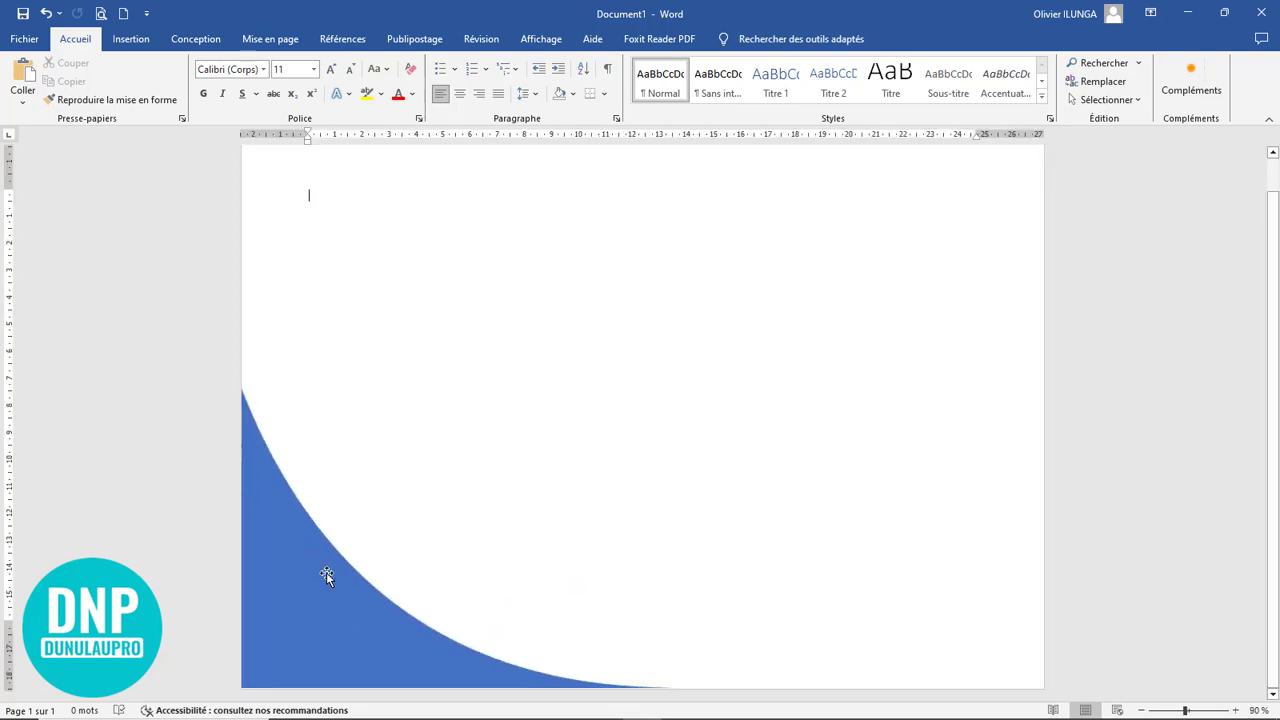
Apply a gradient fill (Remplissage dégradé) to the curved shape and enlarge it to about 16.95 cm wide and 11.89 cm high.
{"action": "left_click", "coordinate": [297, 587]}
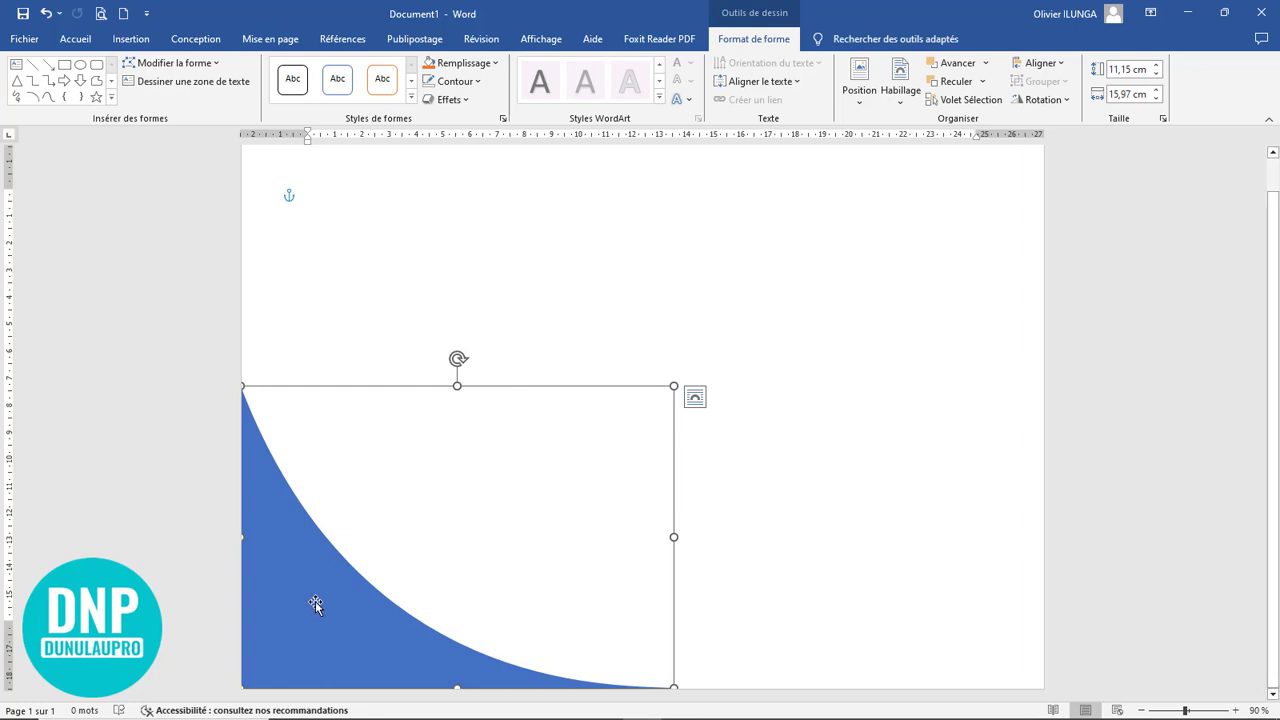
{"action": "left_click", "coordinate": [503, 119]}
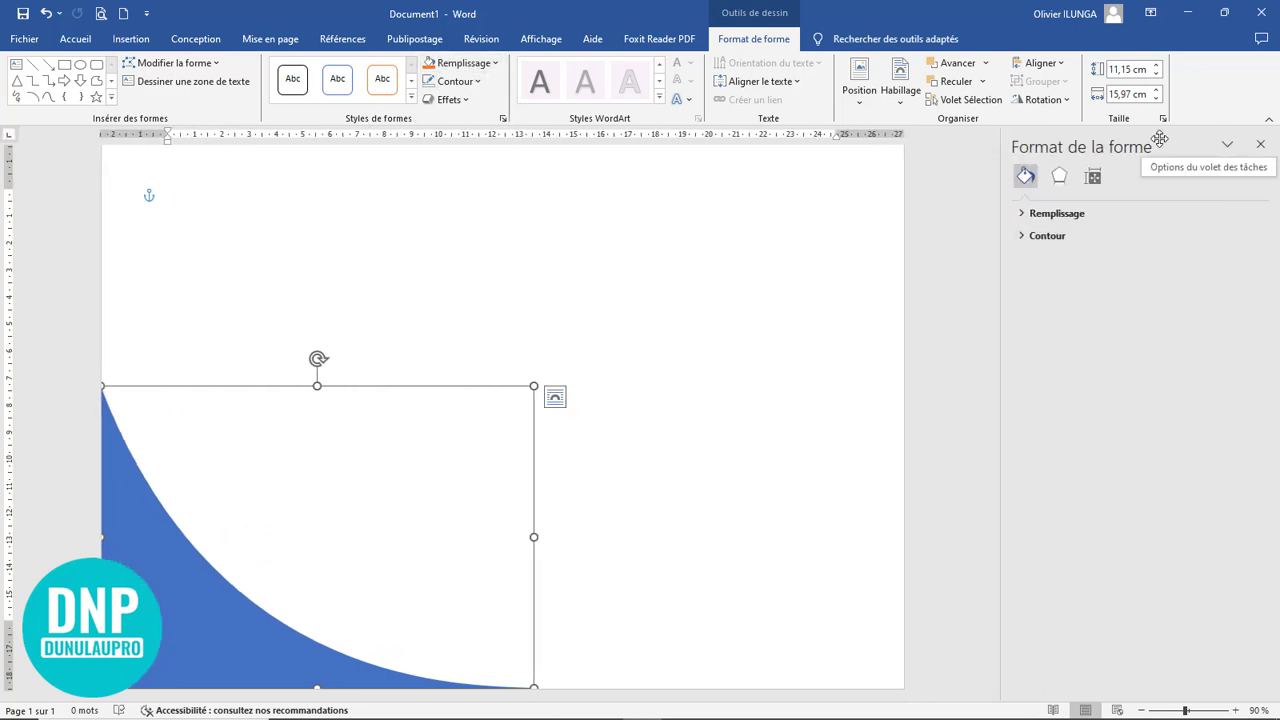
{"action": "left_click", "coordinate": [1052, 216]}
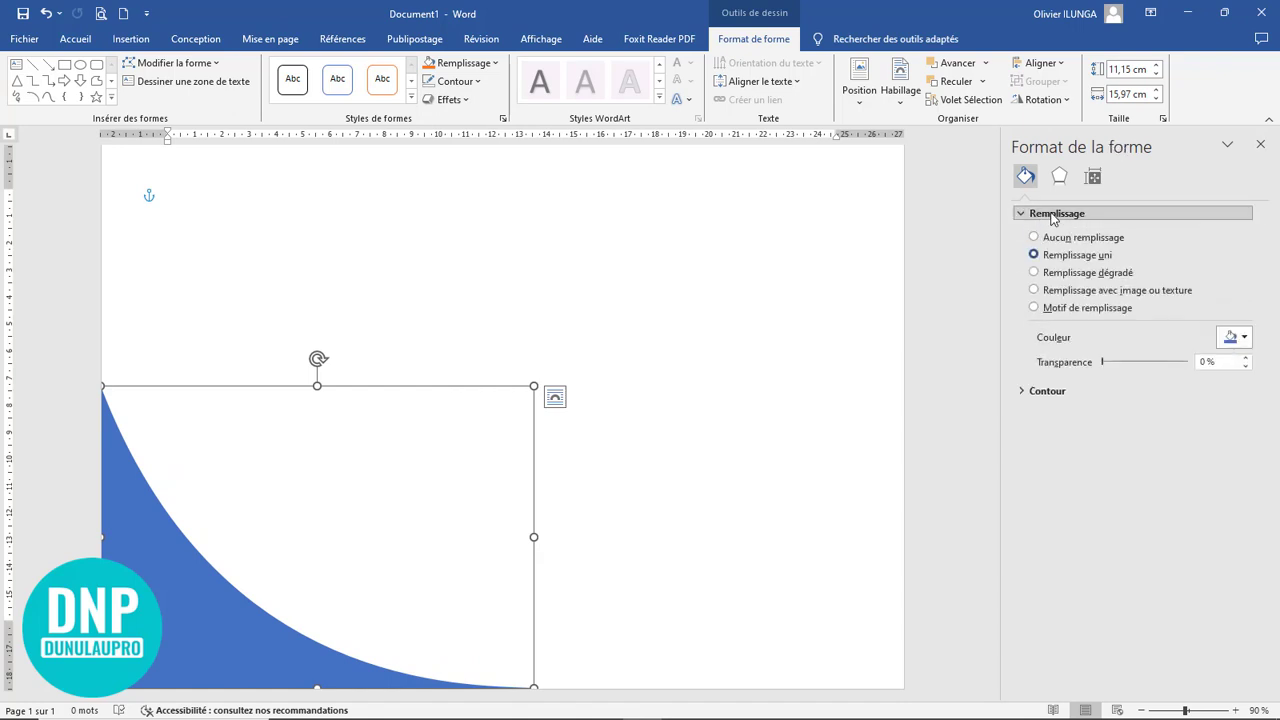
{"action": "left_click", "coordinate": [1096, 277]}
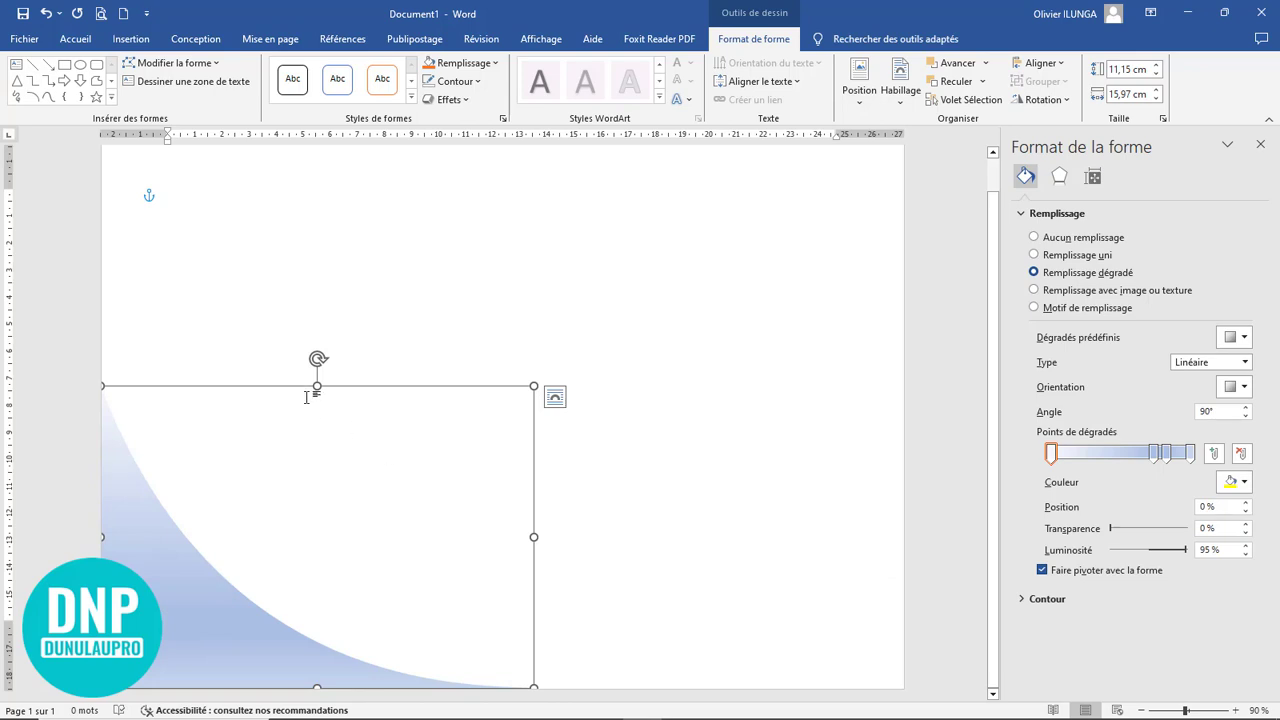
{"action": "left_click_drag", "start_coordinate": [316, 386], "coordinate": [316, 366]}
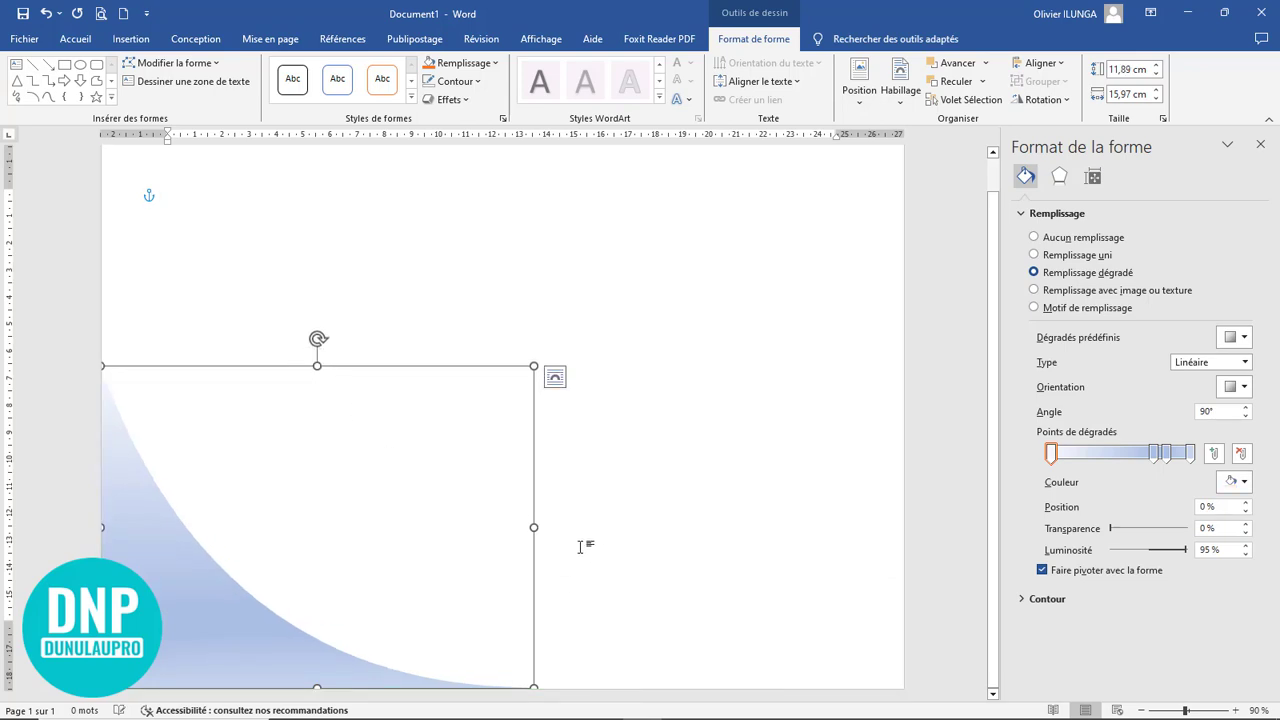
{"action": "left_click_drag", "start_coordinate": [534, 528], "coordinate": [560, 528]}
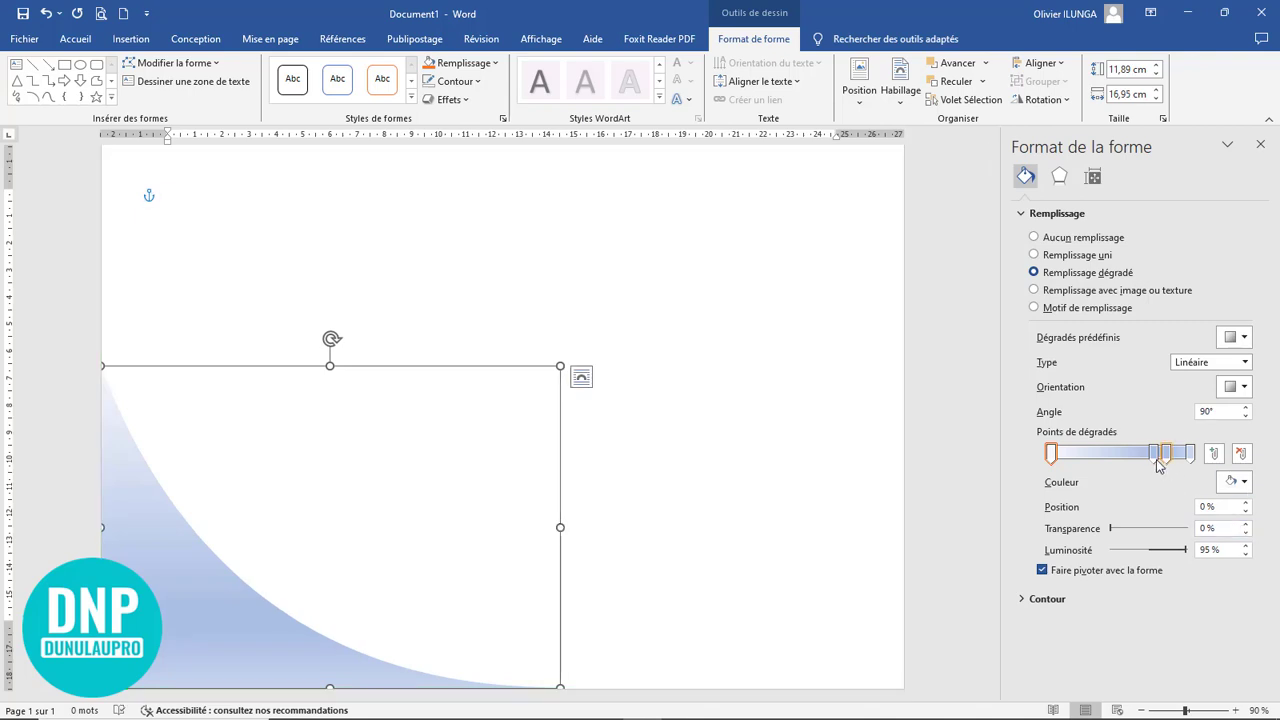
Reduce the fill gradient to three blue stops positioned at 0%, 48% and 100% by removing the near-white first stop.
{"action": "left_click_drag", "start_coordinate": [1158, 466], "coordinate": [1121, 462]}
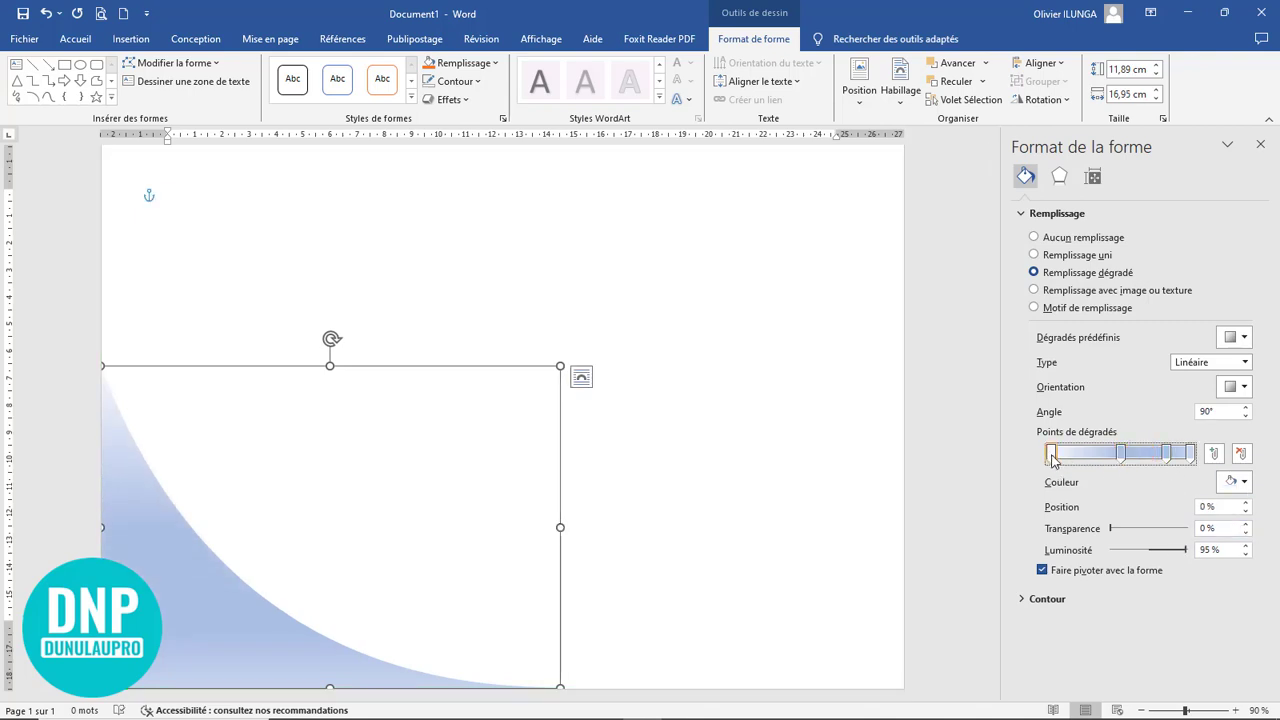
{"action": "left_click", "coordinate": [1241, 453]}
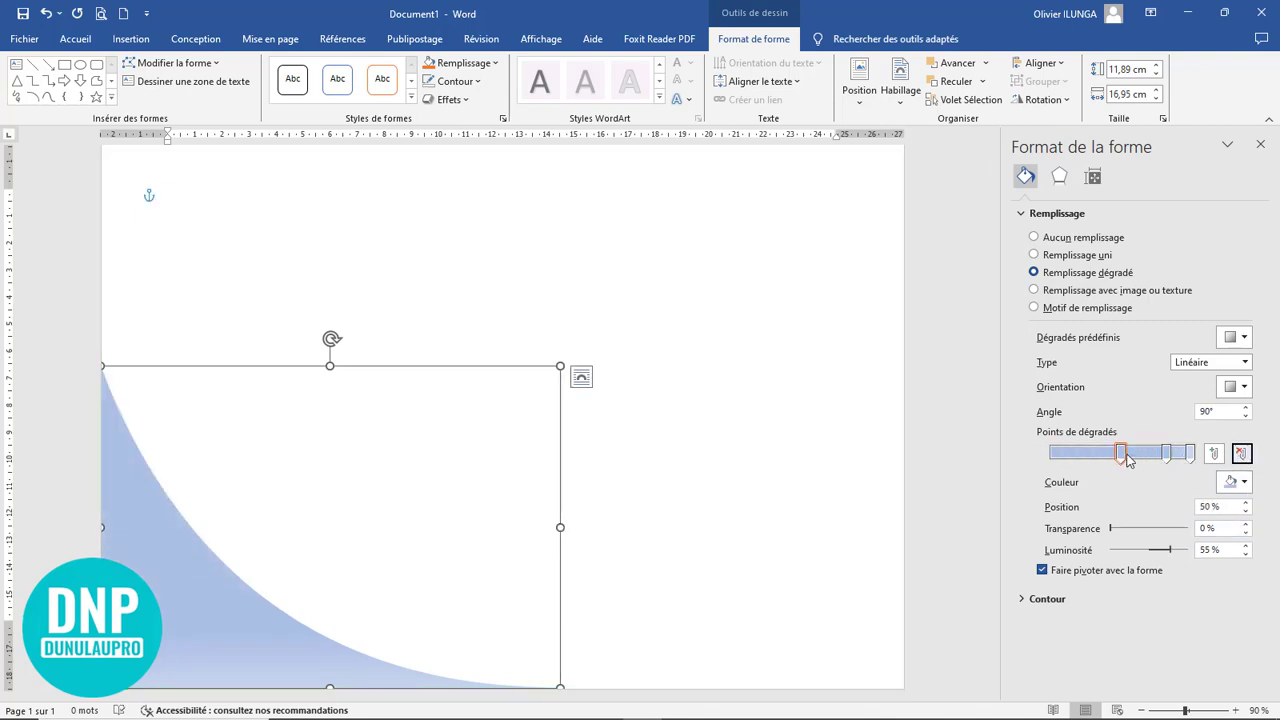
{"action": "left_click_drag", "start_coordinate": [1121, 453], "coordinate": [1052, 453]}
{"action": "left_click_drag", "start_coordinate": [1165, 455], "coordinate": [1118, 455]}
Color the fill gradient's two end stops in the darkest theme gold and its middle stop in the next lighter dark gold.
{"action": "left_click", "coordinate": [1053, 455]}
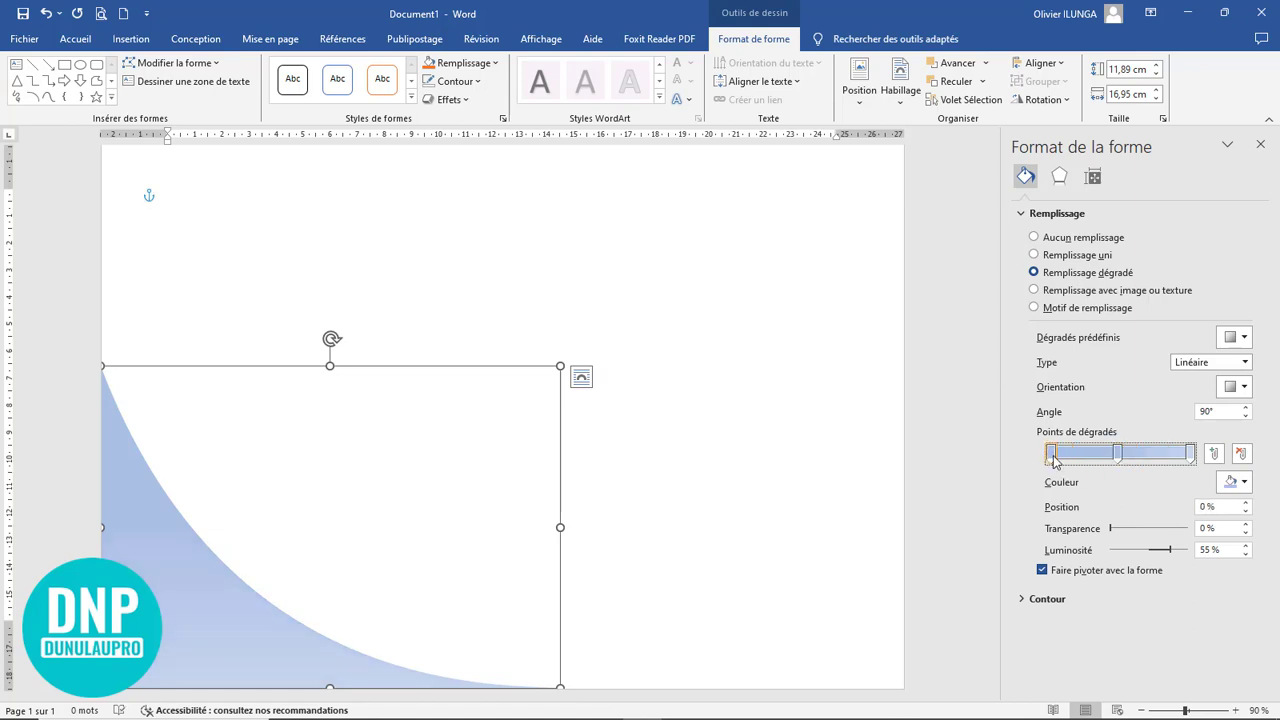
{"action": "left_click", "coordinate": [1243, 482]}
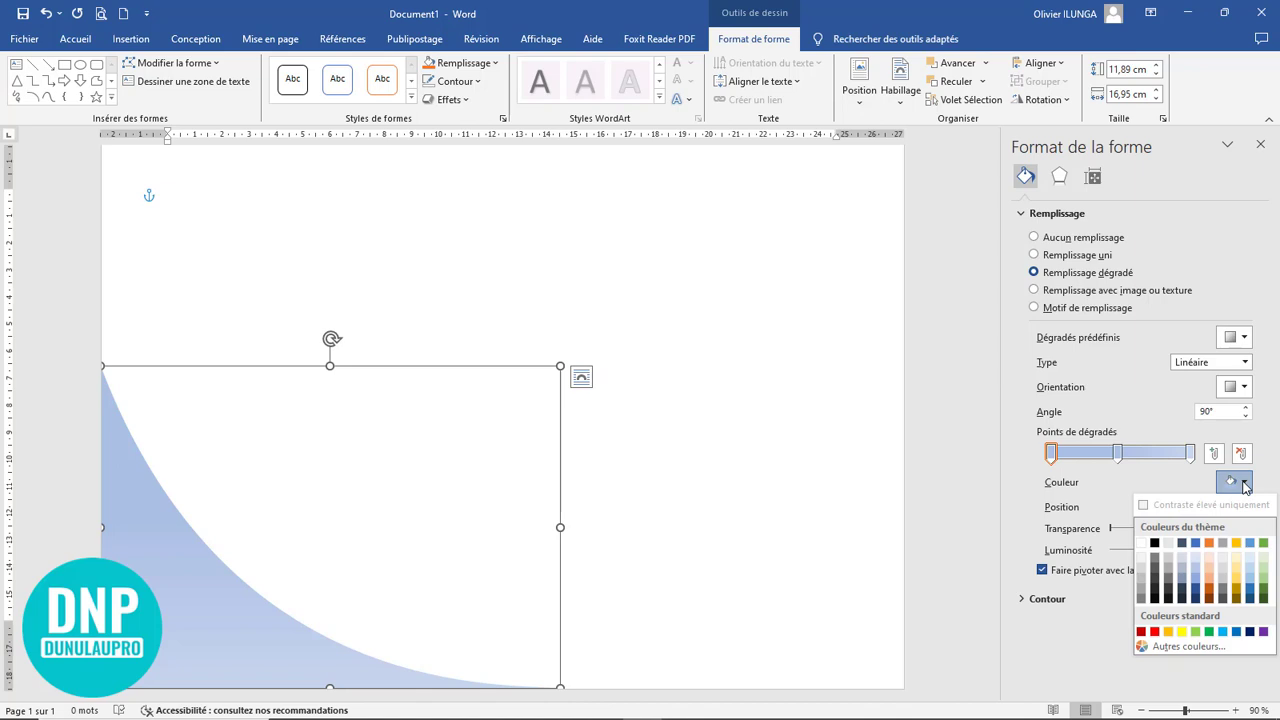
{"action": "left_click", "coordinate": [1236, 600]}
{"action": "left_click", "coordinate": [1117, 455]}
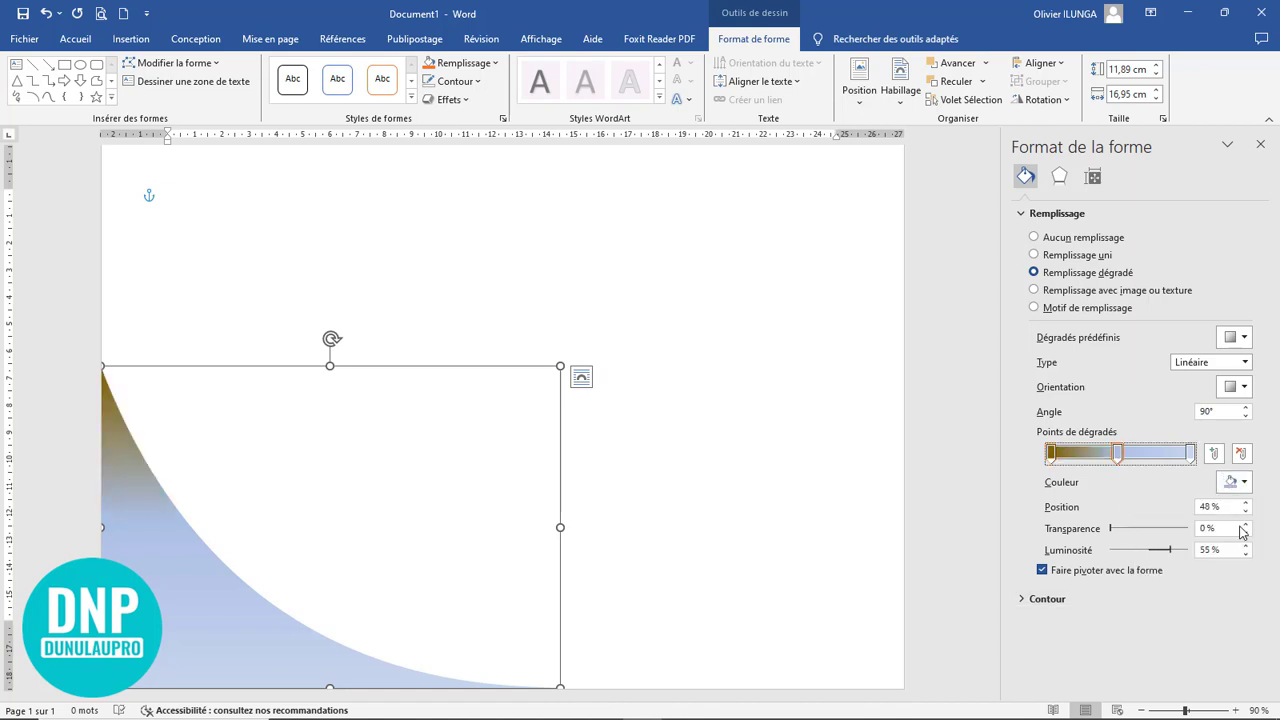
{"action": "left_click", "coordinate": [1244, 483]}
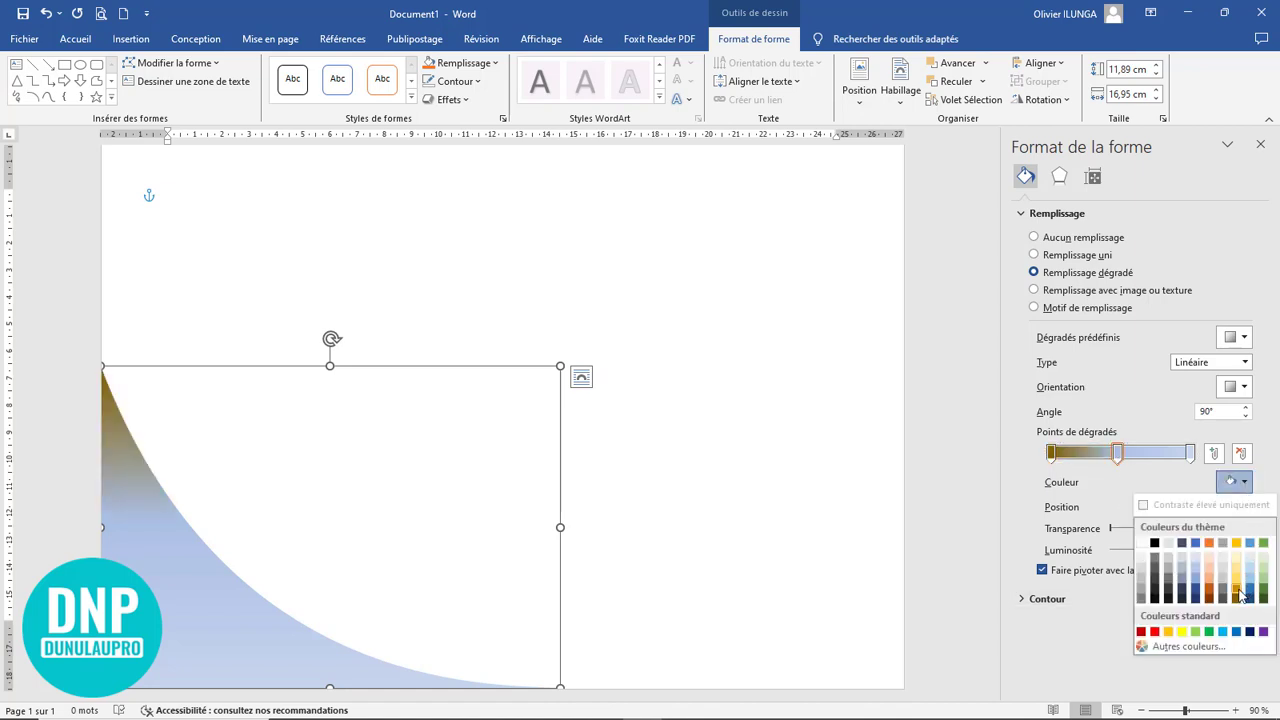
{"action": "left_click", "coordinate": [1240, 595]}
{"action": "left_click", "coordinate": [1190, 453]}
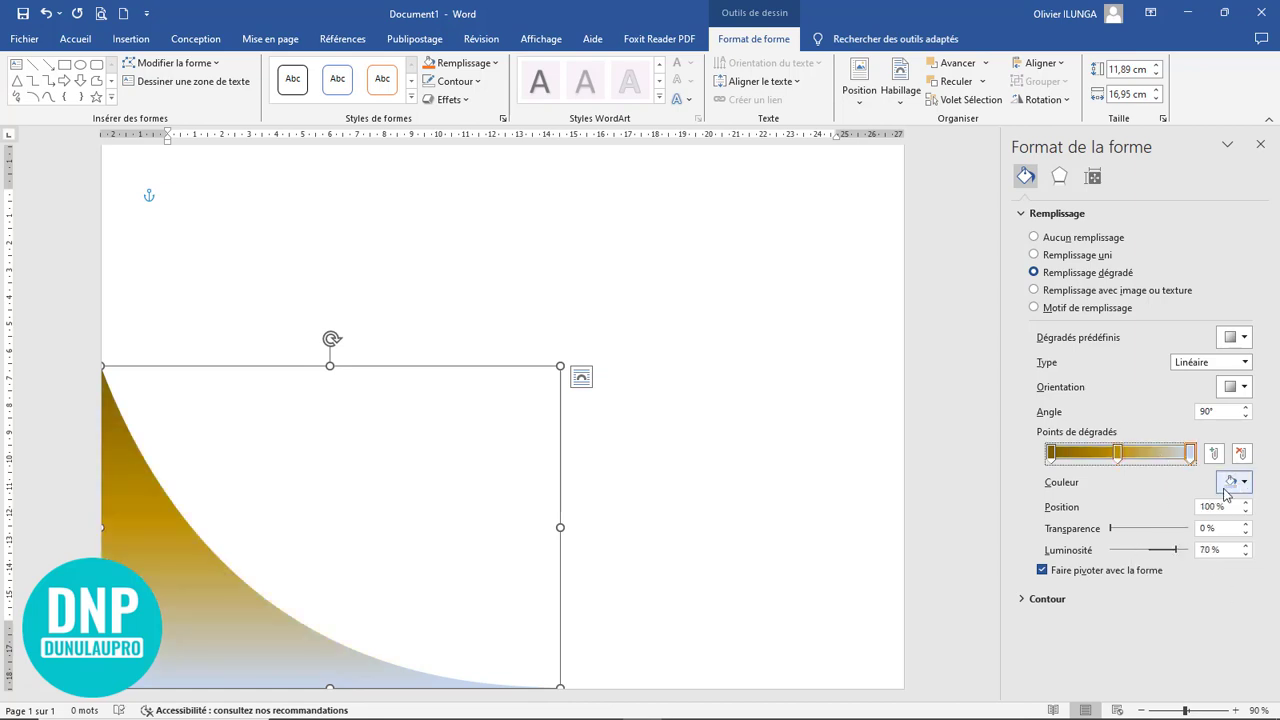
{"action": "left_click", "coordinate": [1240, 484]}
{"action": "left_click", "coordinate": [1238, 600]}
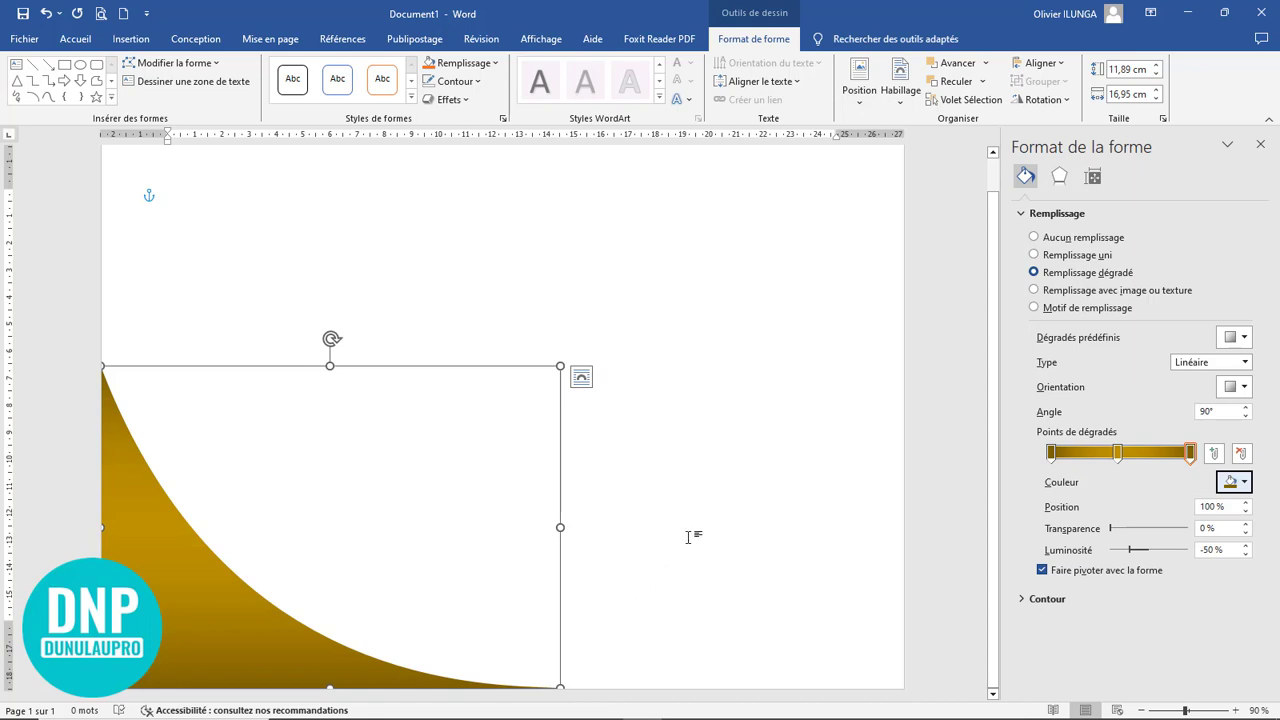
Set the fill gradient's linear orientation to a 0° angle, deselect the shape and close the formatting pane.
{"action": "left_click", "coordinate": [1236, 392]}
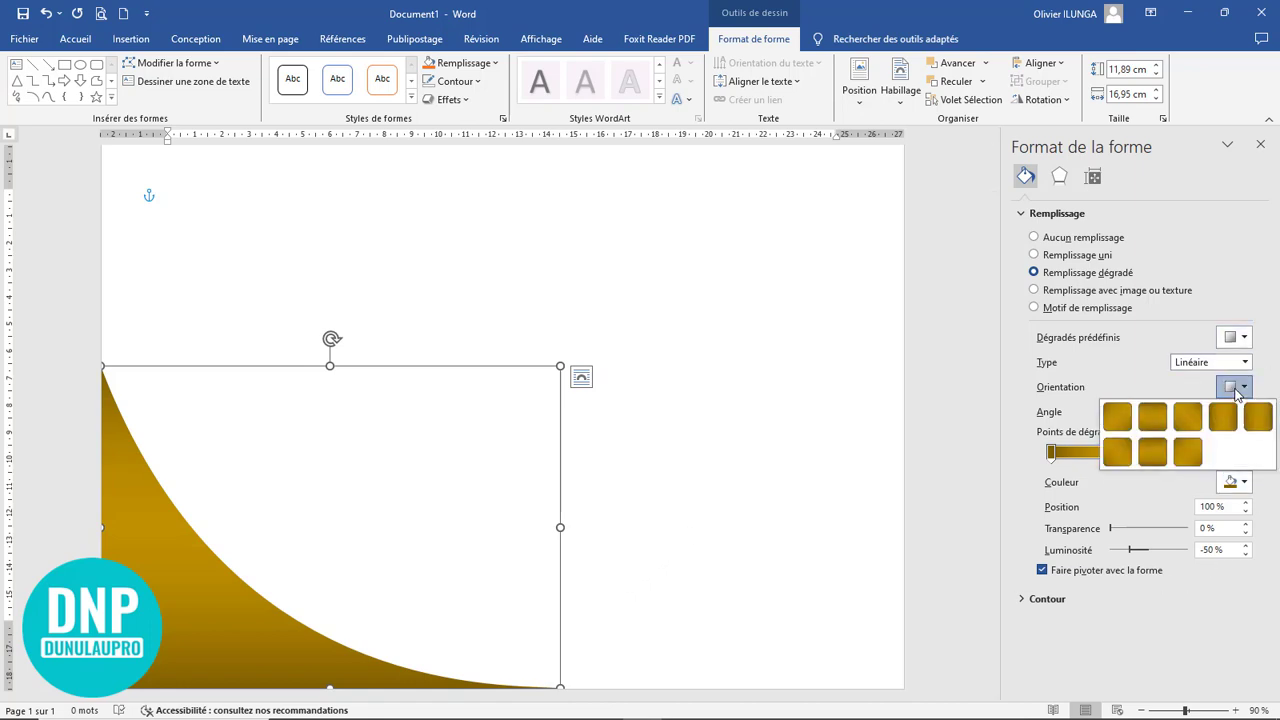
{"action": "left_click", "coordinate": [1224, 420]}
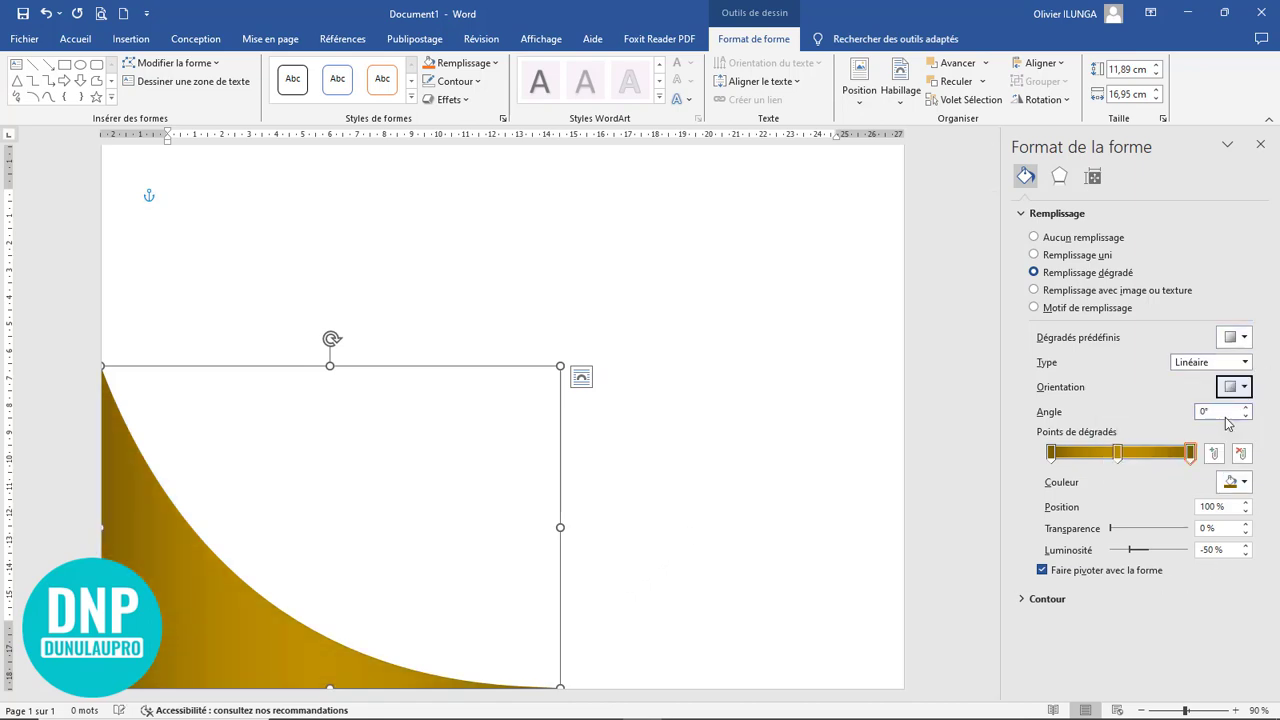
{"action": "left_click", "coordinate": [685, 530]}
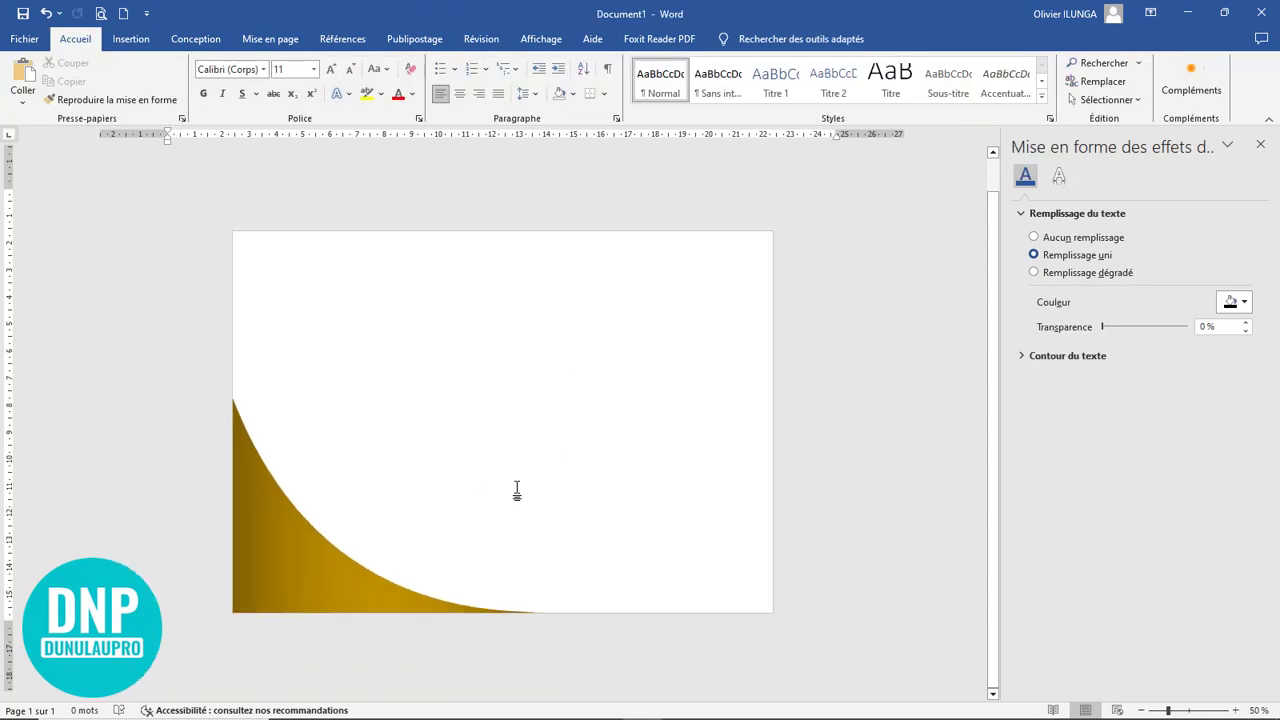
{"action": "scroll", "coordinate": [517, 490], "scroll_direction": "up", "scroll_amount": 2}
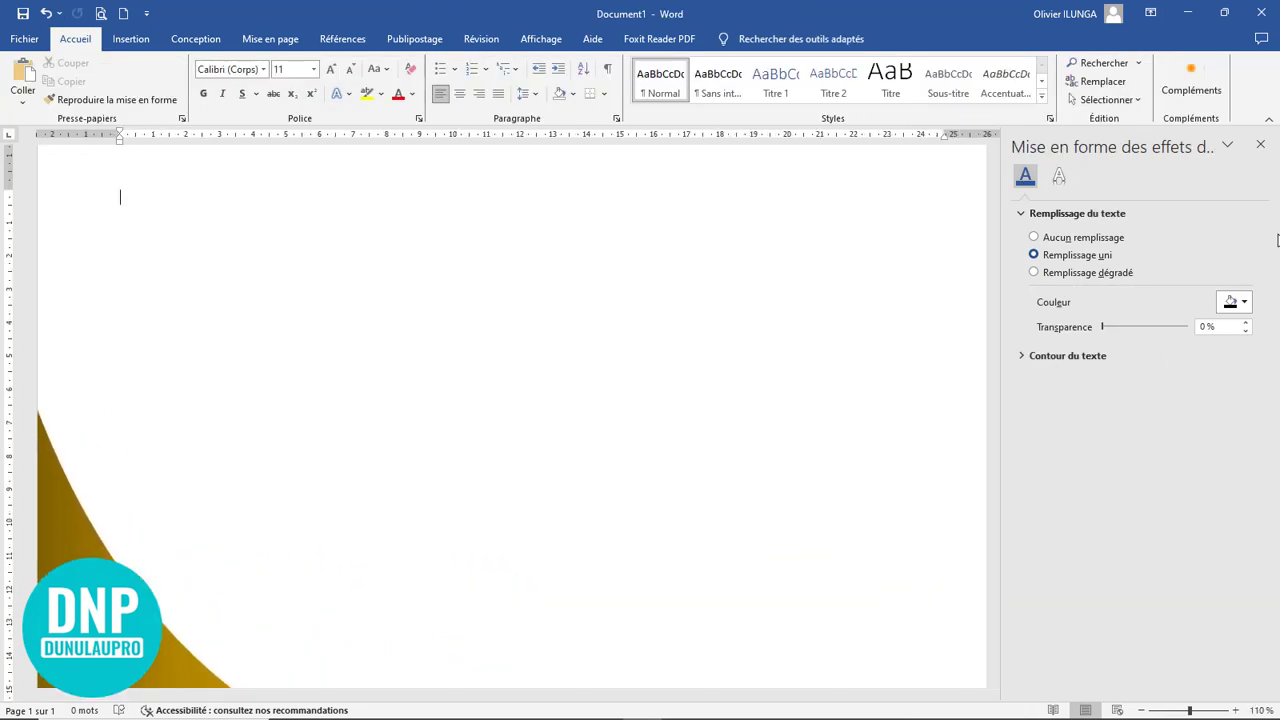
{"action": "left_click", "coordinate": [1261, 147]}
{"action": "scroll", "coordinate": [560, 369], "scroll_direction": "down", "scroll_amount": 5}
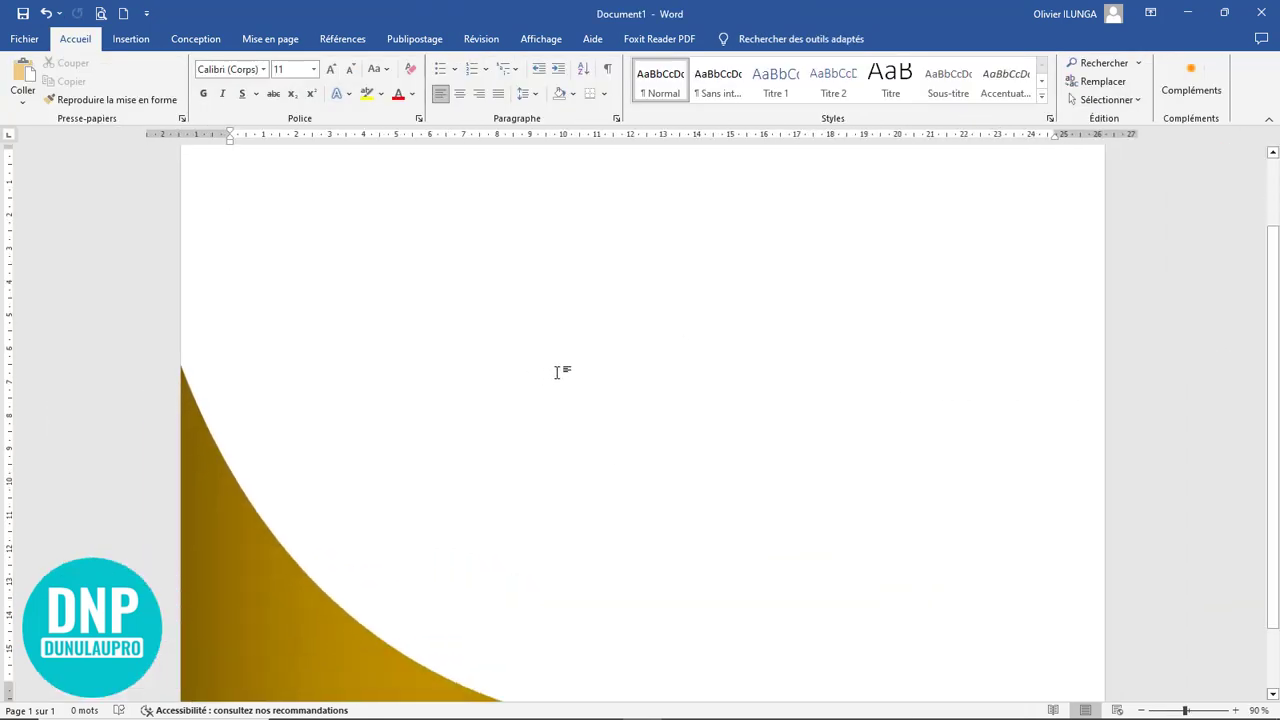
{"action": "scroll", "coordinate": [660, 395], "scroll_direction": "down", "scroll_amount": 1}
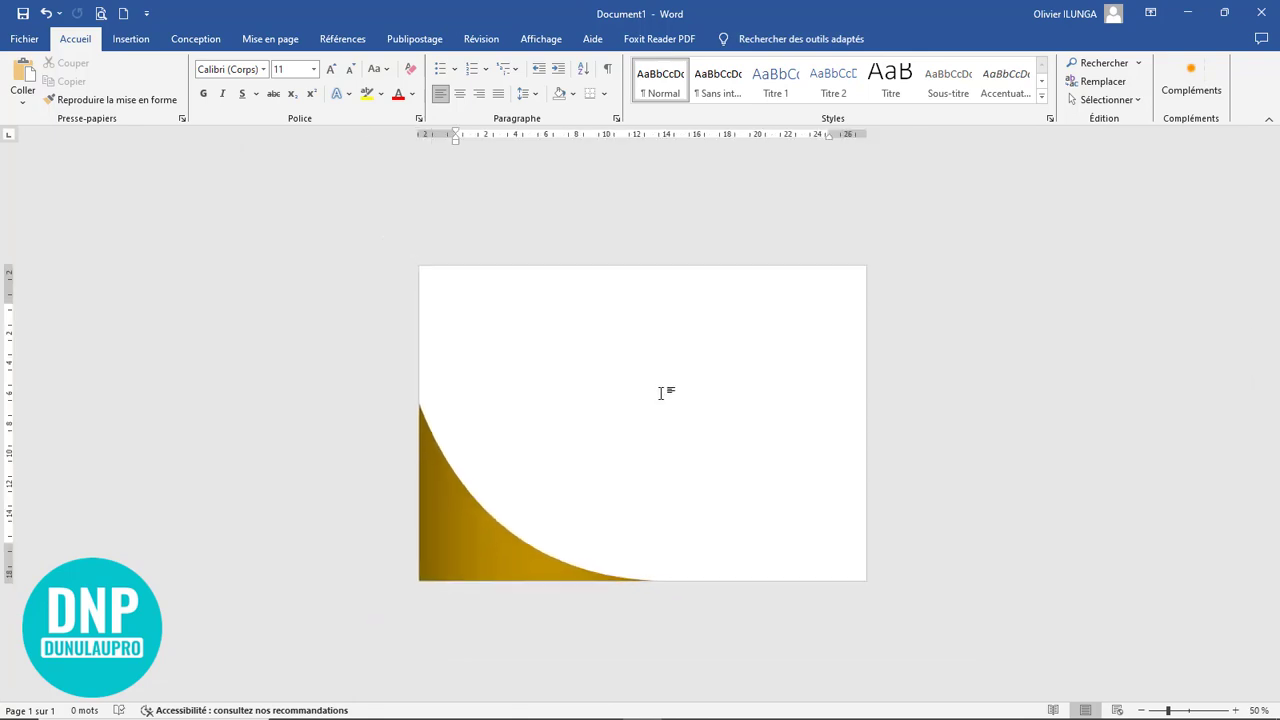
Give the gold curved shape a gradient outline (Trait dégradé).
{"action": "left_click", "coordinate": [470, 509]}
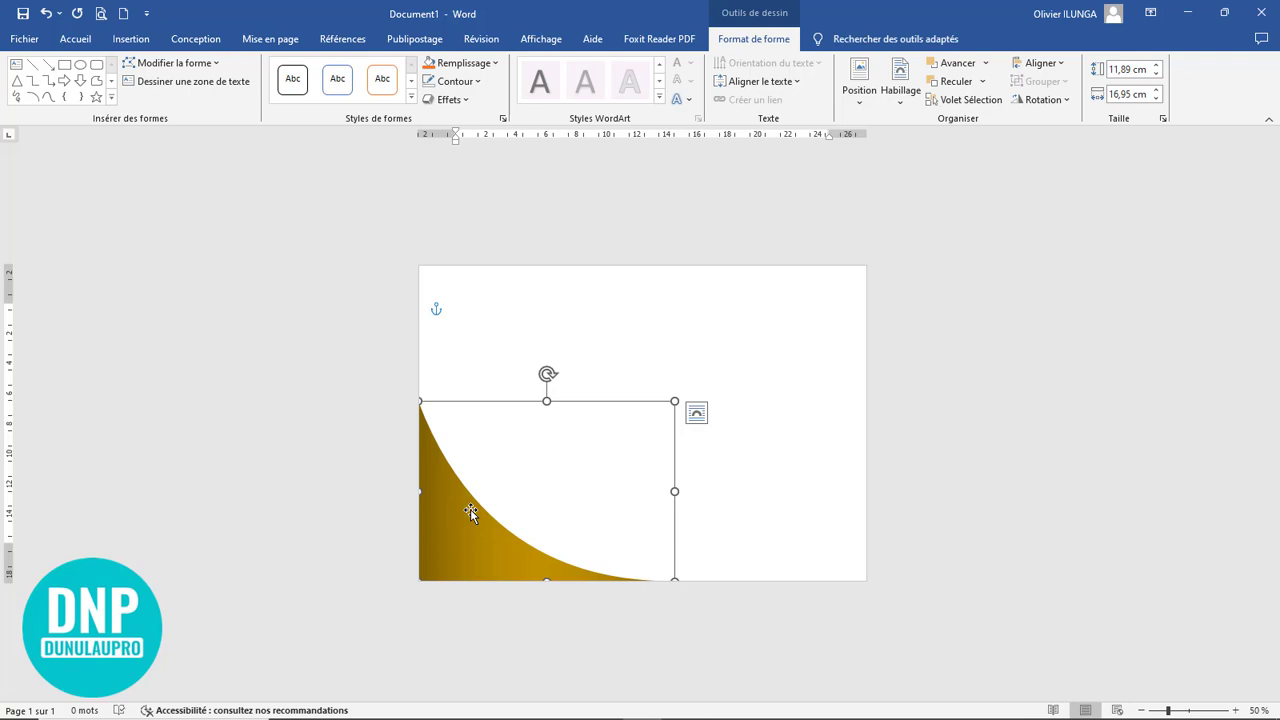
{"action": "left_click", "coordinate": [476, 84]}
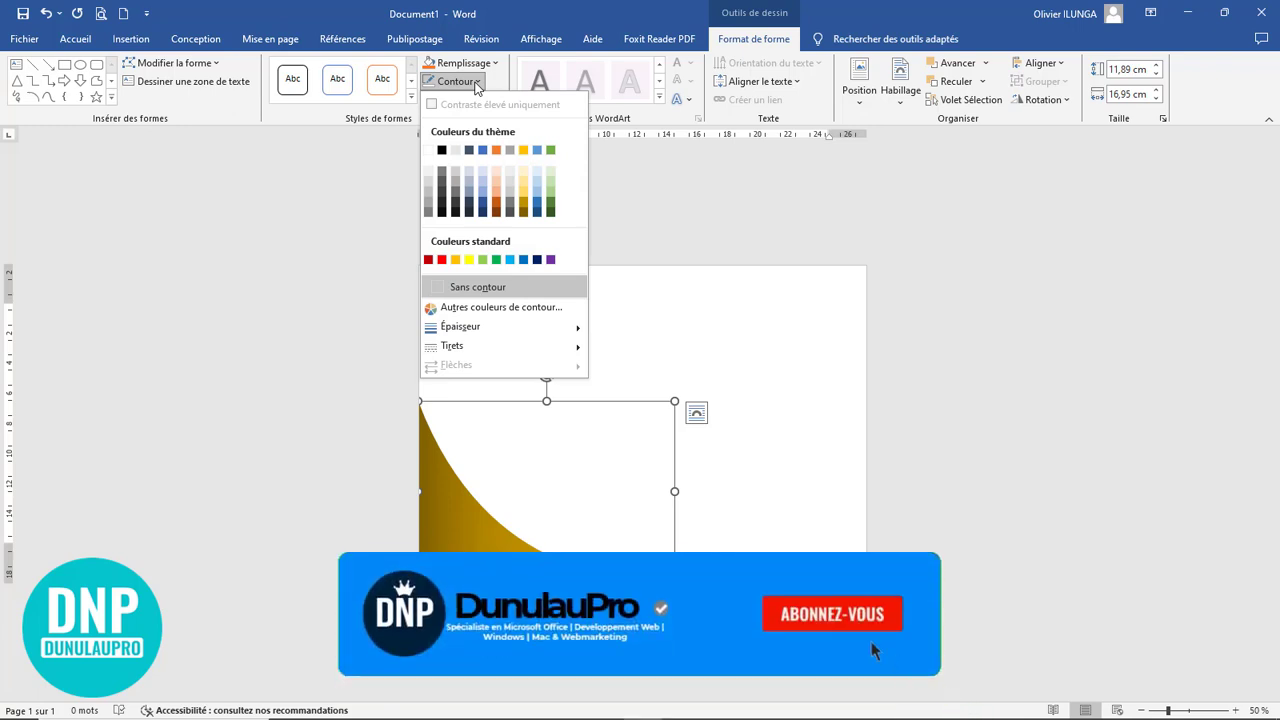
{"action": "mouse_move", "coordinate": [480, 327]}
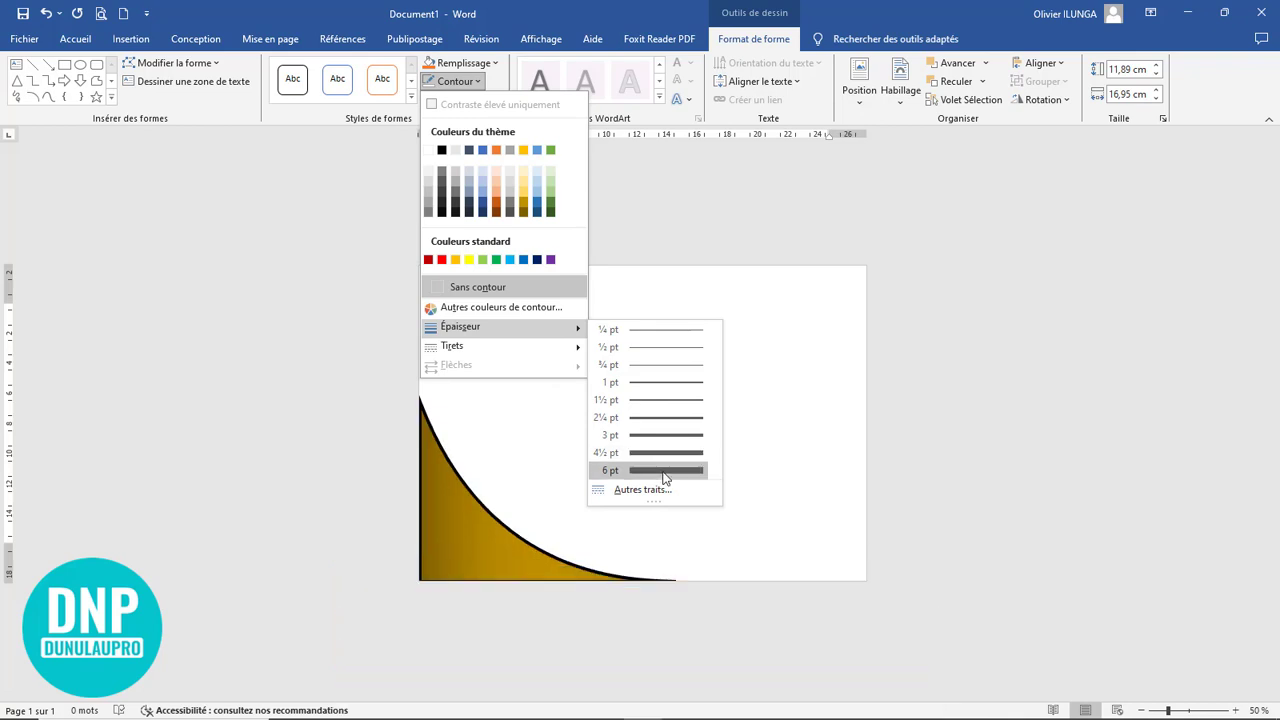
{"action": "left_click", "coordinate": [663, 489]}
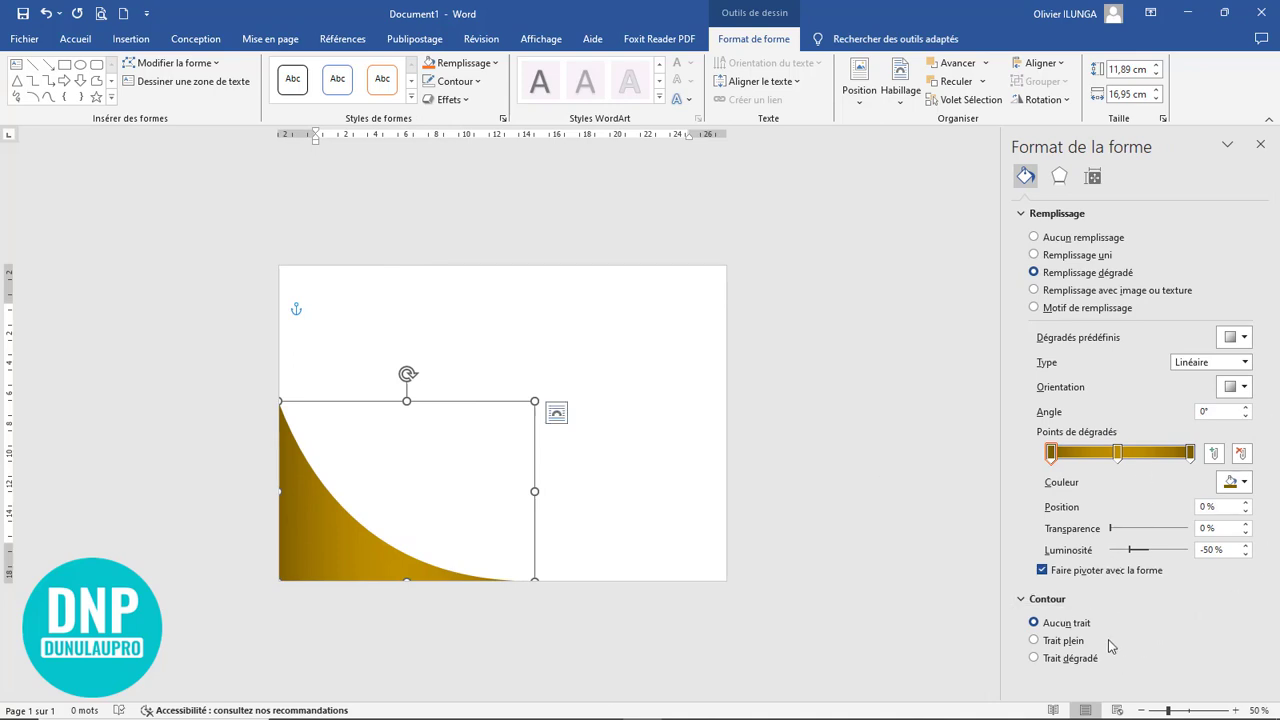
{"action": "left_click", "coordinate": [1060, 664]}
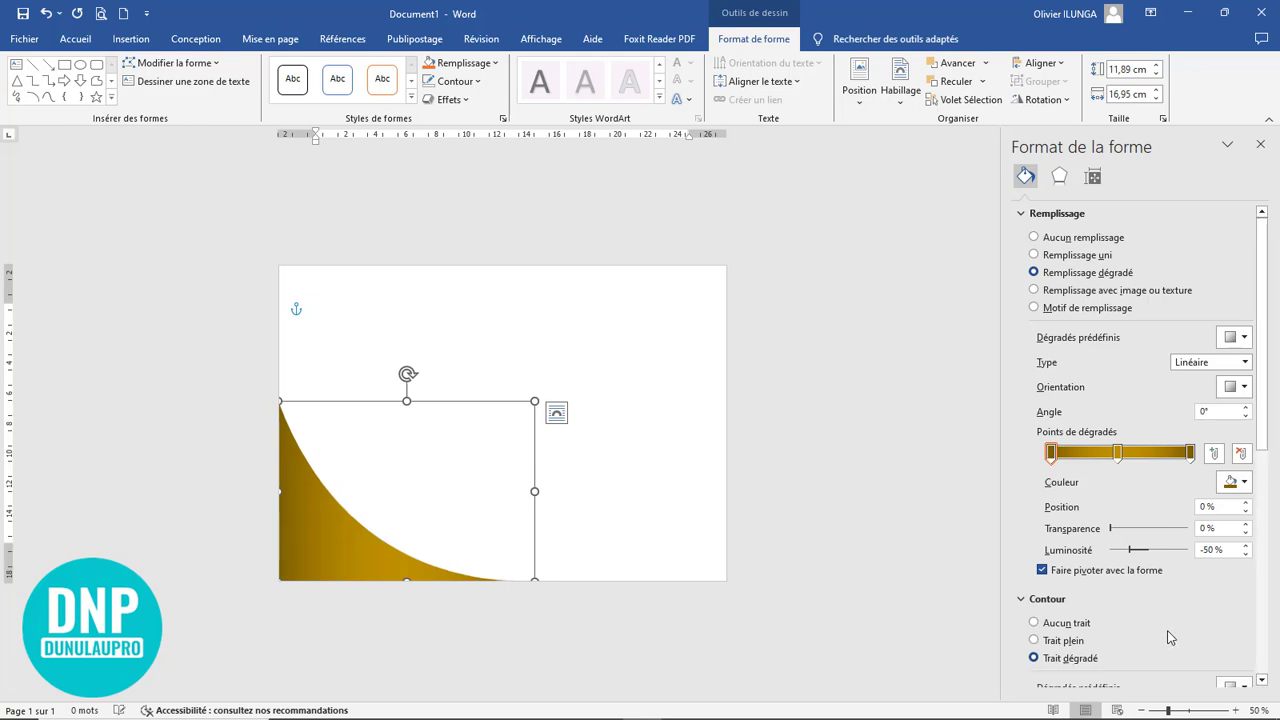
Set the gradient outline's width (Largeur) to 15 pt.
{"action": "scroll", "coordinate": [1168, 580], "scroll_direction": "down", "scroll_amount": 5}
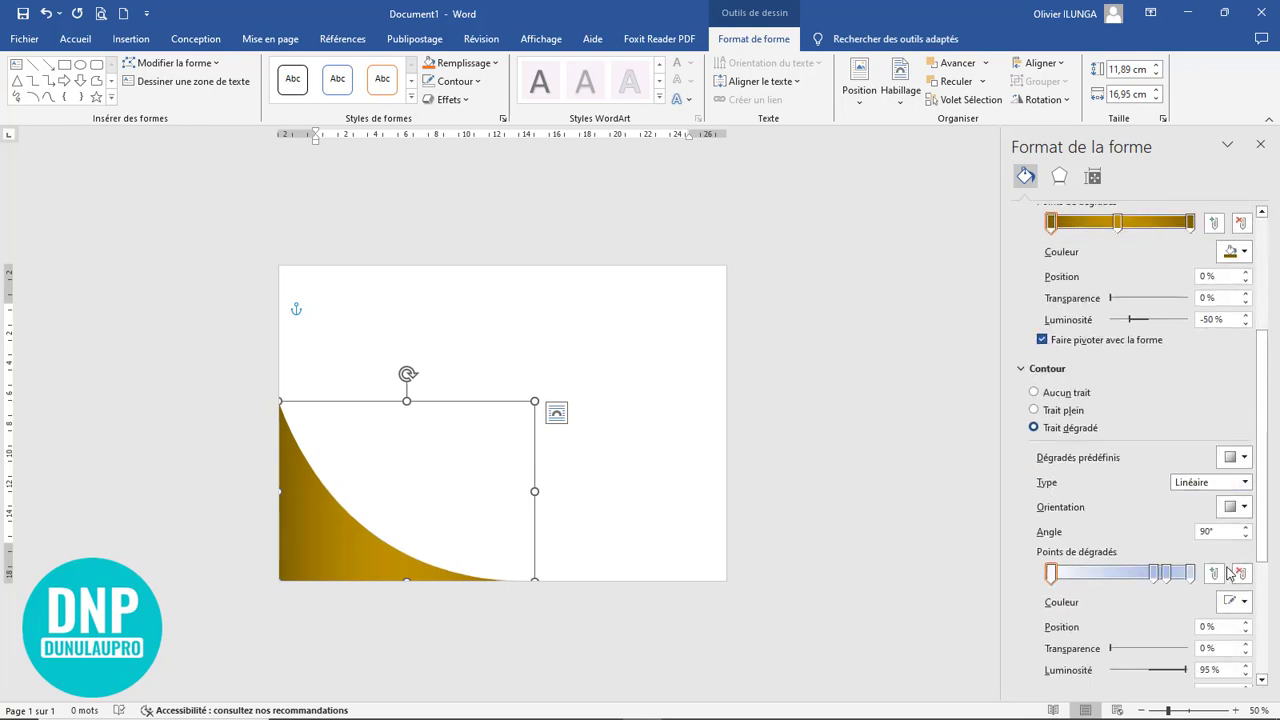
{"action": "scroll", "coordinate": [1150, 600], "scroll_direction": "down", "scroll_amount": 2}
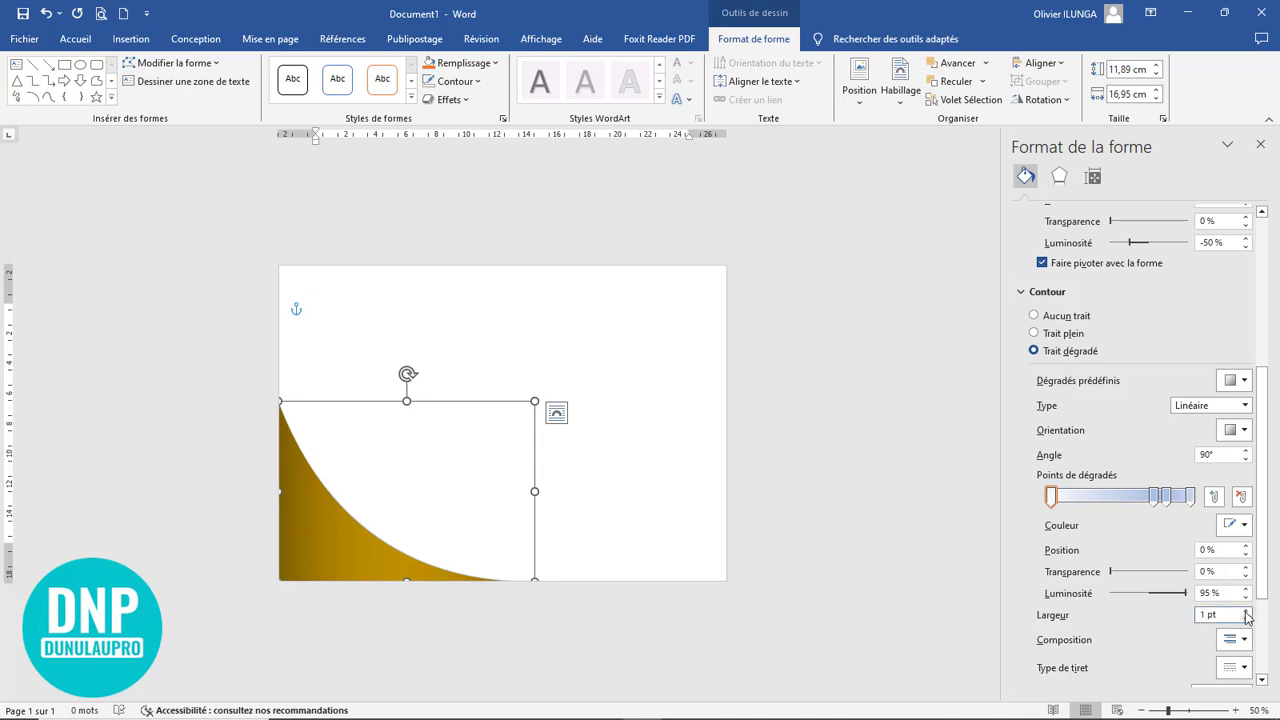
{"action": "left_click", "coordinate": [1245, 611]}
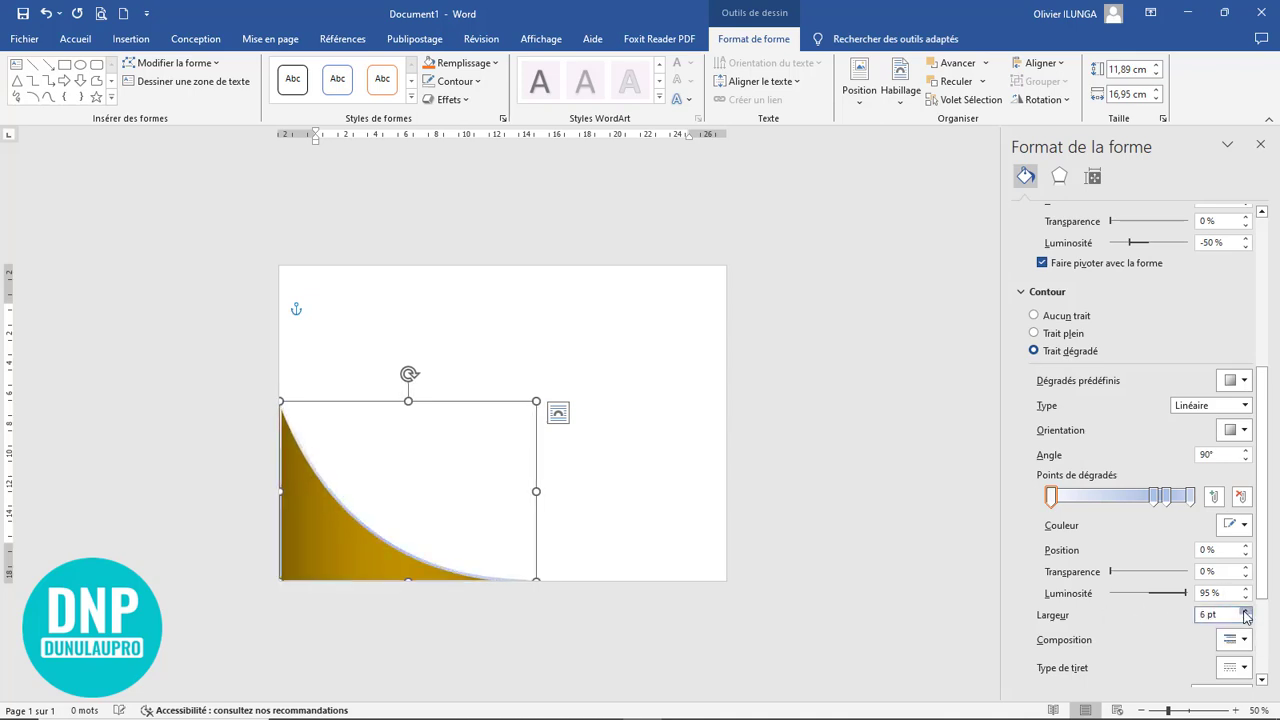
{"action": "left_click", "coordinate": [1245, 611]}
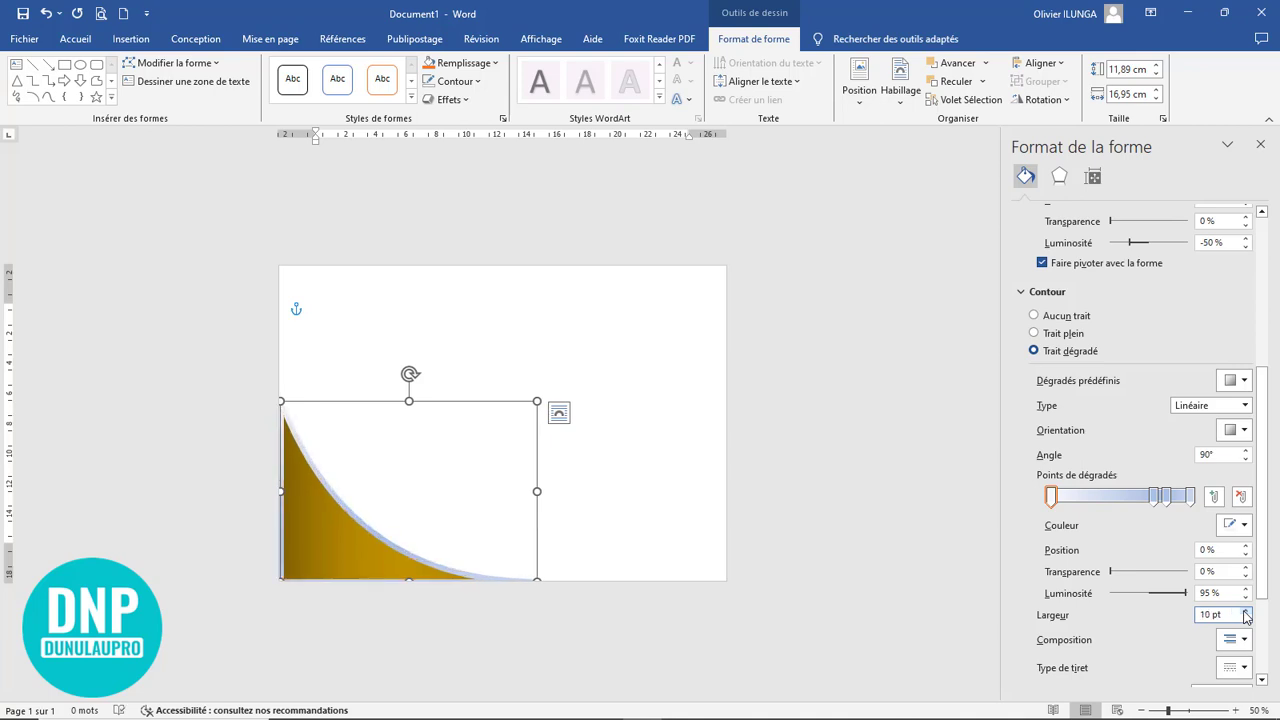
{"action": "left_click", "coordinate": [1245, 611]}
{"action": "left_click", "coordinate": [1245, 611]}
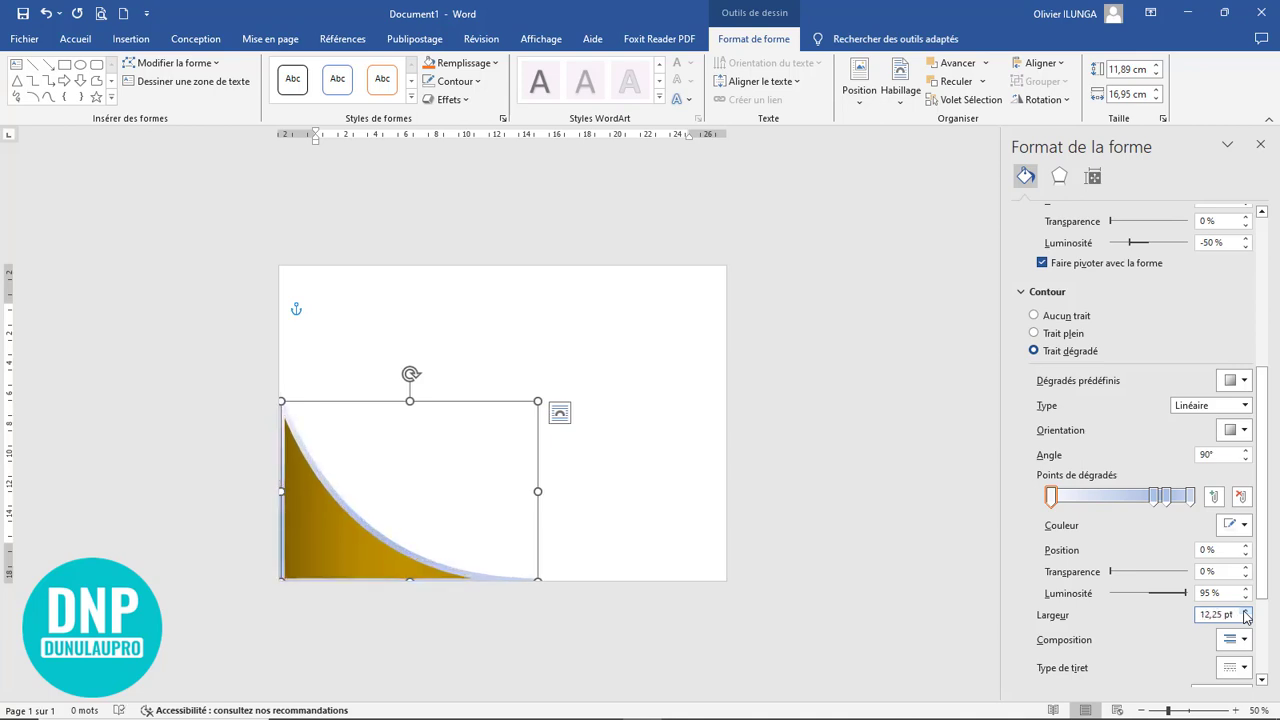
{"action": "left_click", "coordinate": [1245, 611]}
{"action": "left_click", "coordinate": [1245, 611]}
{"action": "left_click", "coordinate": [1245, 611]}
{"action": "left_click", "coordinate": [1245, 611]}
{"action": "left_click", "coordinate": [1245, 611]}
{"action": "left_click", "coordinate": [1245, 611]}
{"action": "left_click", "coordinate": [1245, 611]}
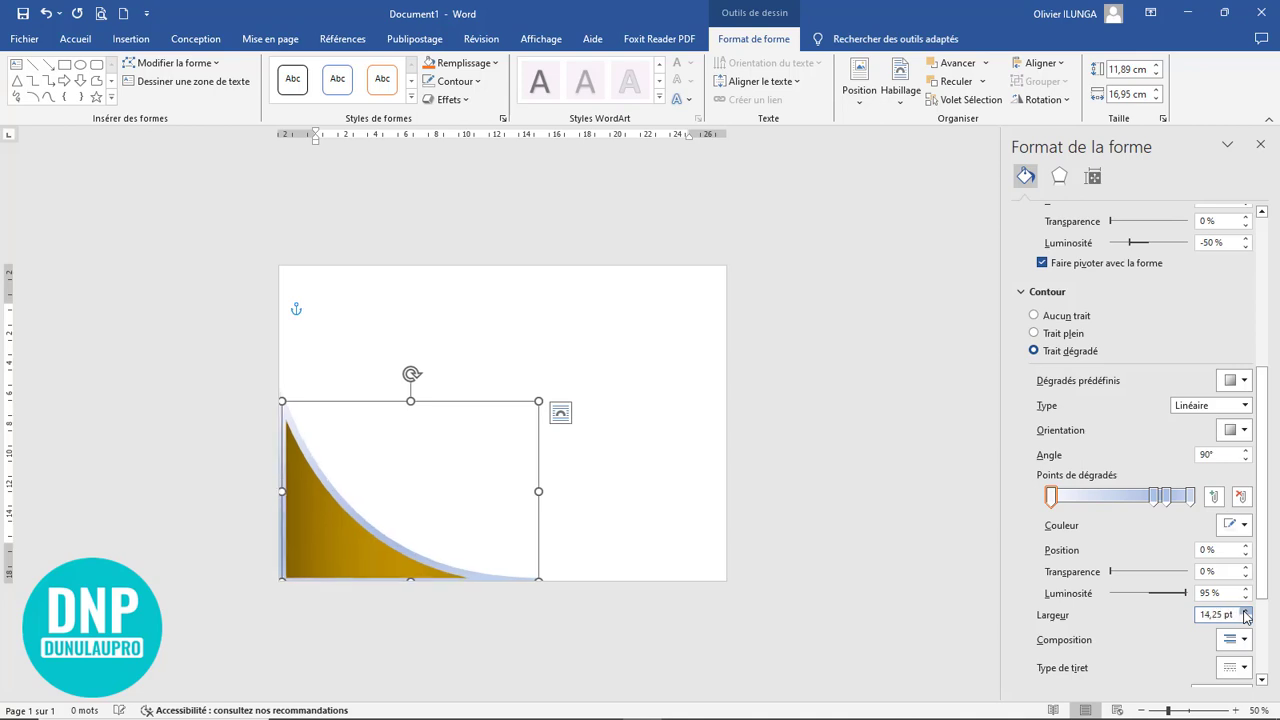
{"action": "left_click", "coordinate": [1245, 611]}
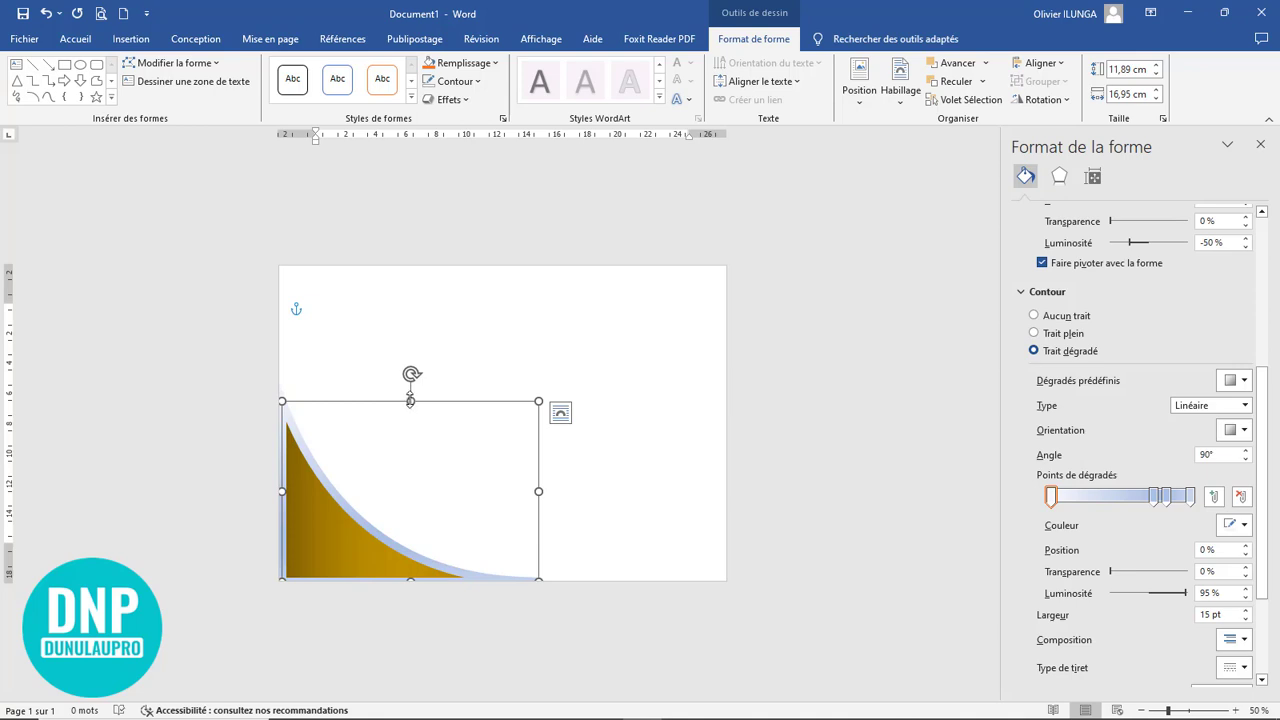
Enlarge the curved shape to about 18.63 cm wide and 13.42 cm high and shift it slightly down past the page's lower edge.
{"action": "left_click_drag", "start_coordinate": [410, 401], "coordinate": [411, 378]}
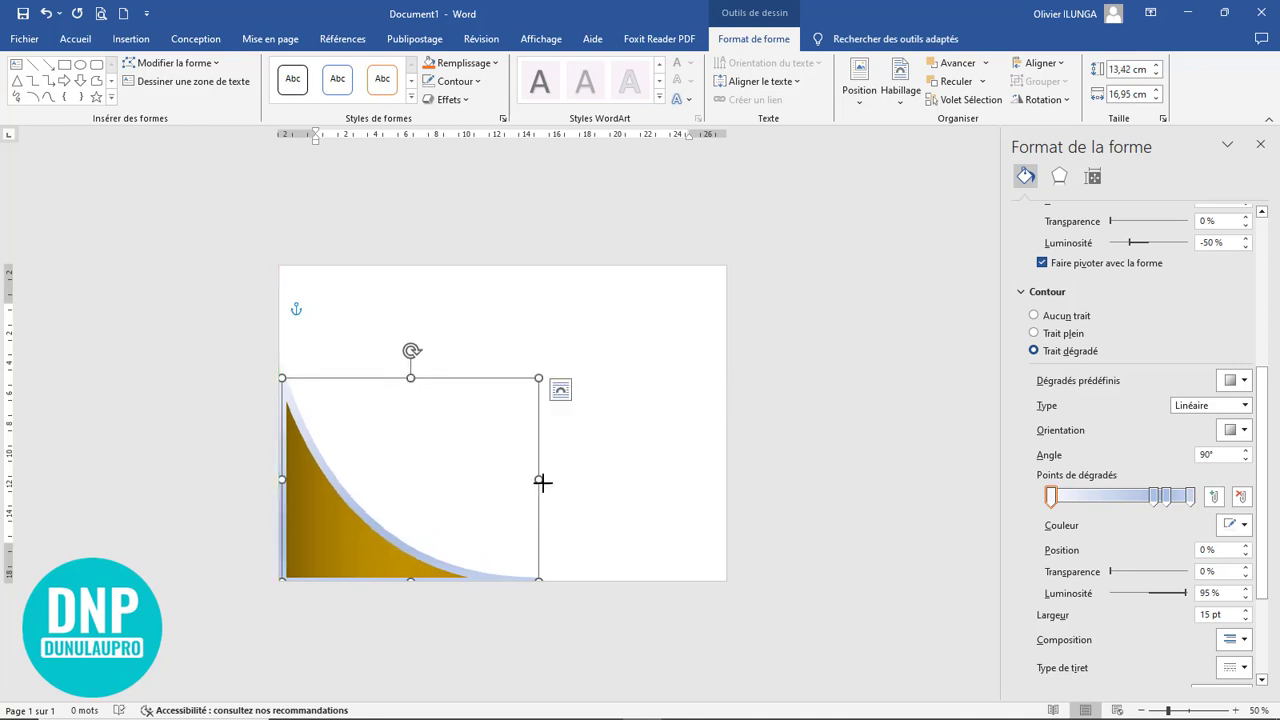
{"action": "left_click_drag", "start_coordinate": [539, 480], "coordinate": [564, 480]}
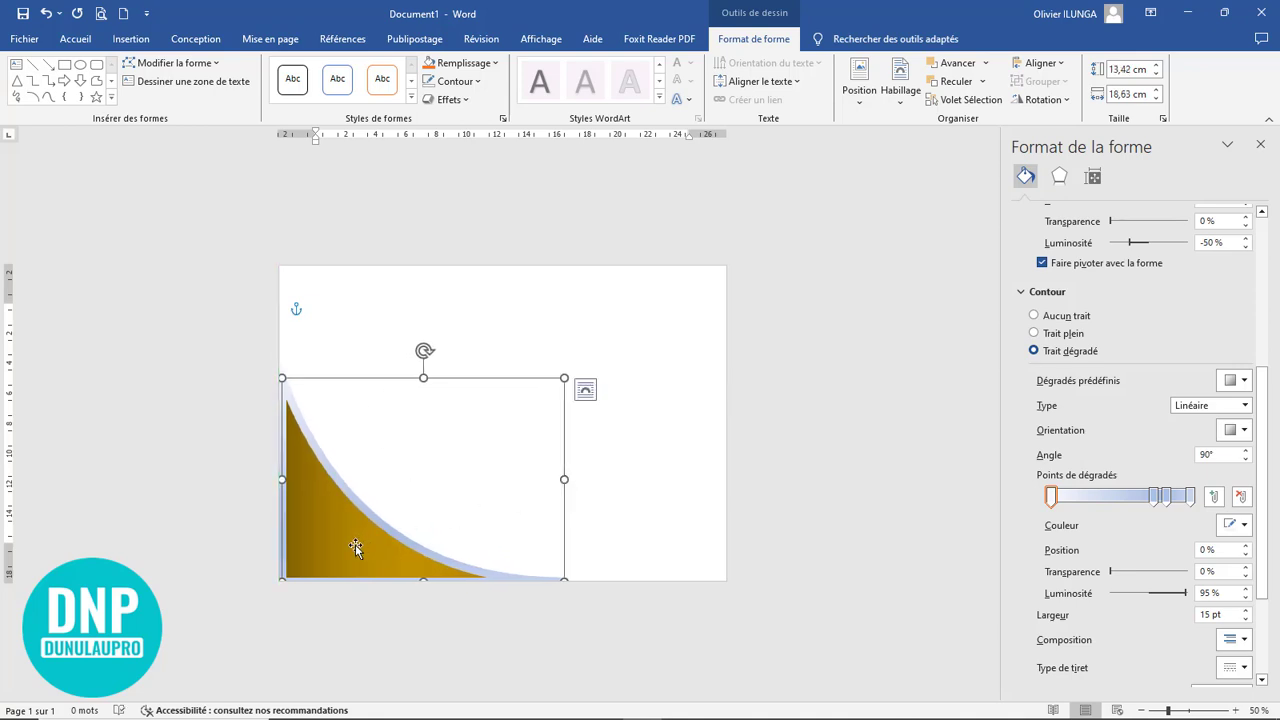
{"action": "scroll", "coordinate": [543, 537], "scroll_direction": "up", "scroll_amount": 5, "text": "ctrl"}
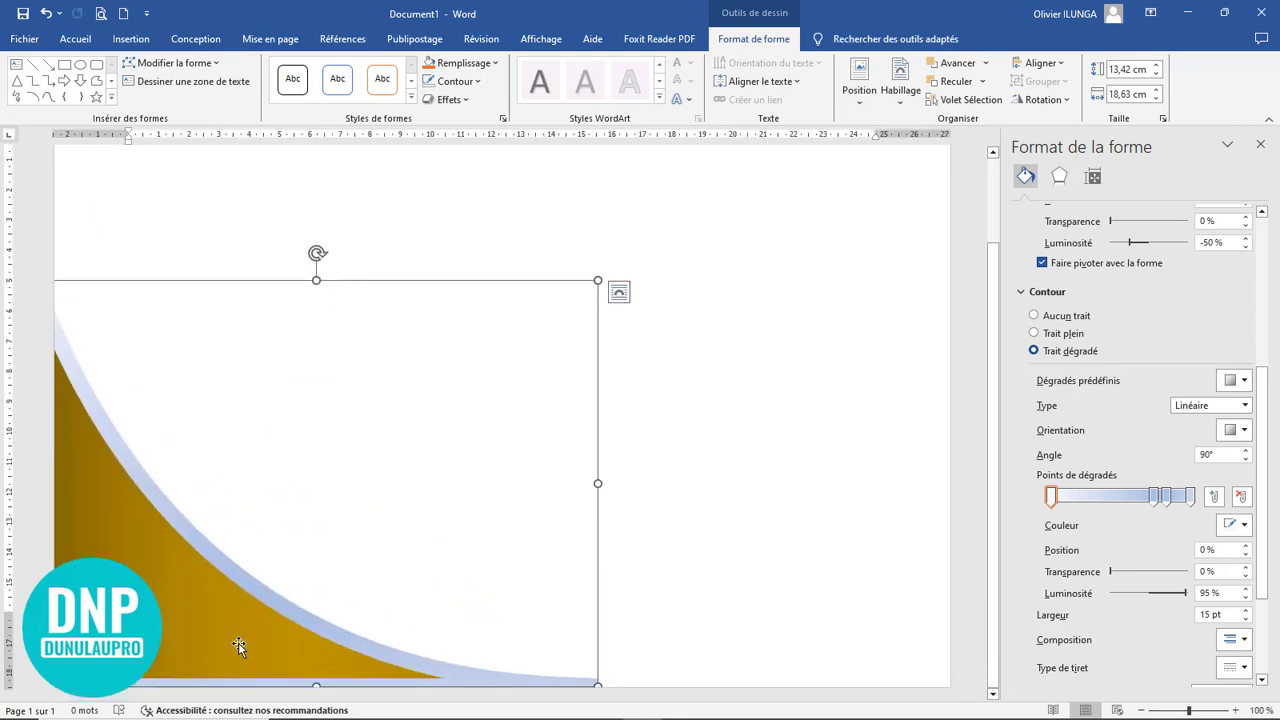
{"action": "left_click_drag", "start_coordinate": [238, 645], "coordinate": [238, 656]}
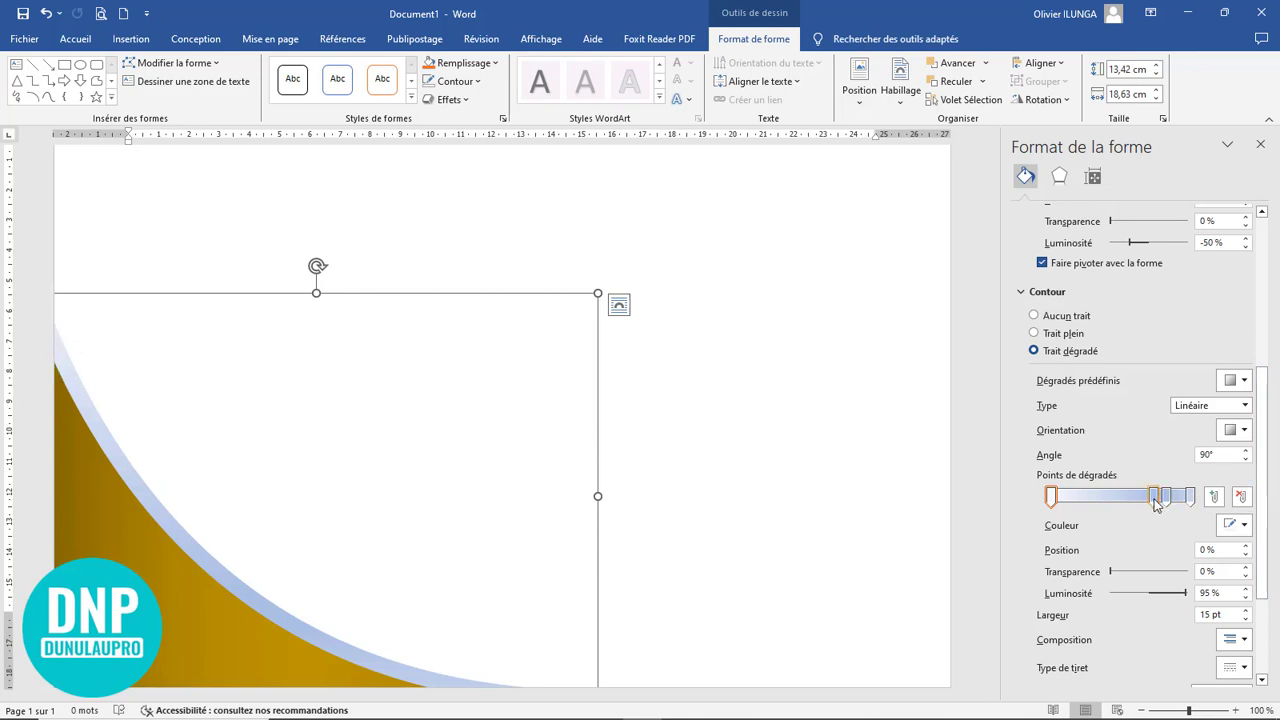
Reposition the outline's middle gradient stops to 48 % and 79 %, and colour the first stop dark red.
{"action": "mouse_move", "coordinate": [1155, 500]}
{"action": "left_mouse_down"}
{"action": "mouse_move", "coordinate": [1115, 500]}
{"action": "mouse_move", "coordinate": [1160, 497]}
{"action": "left_mouse_up"}
{"action": "left_click", "coordinate": [1052, 497]}
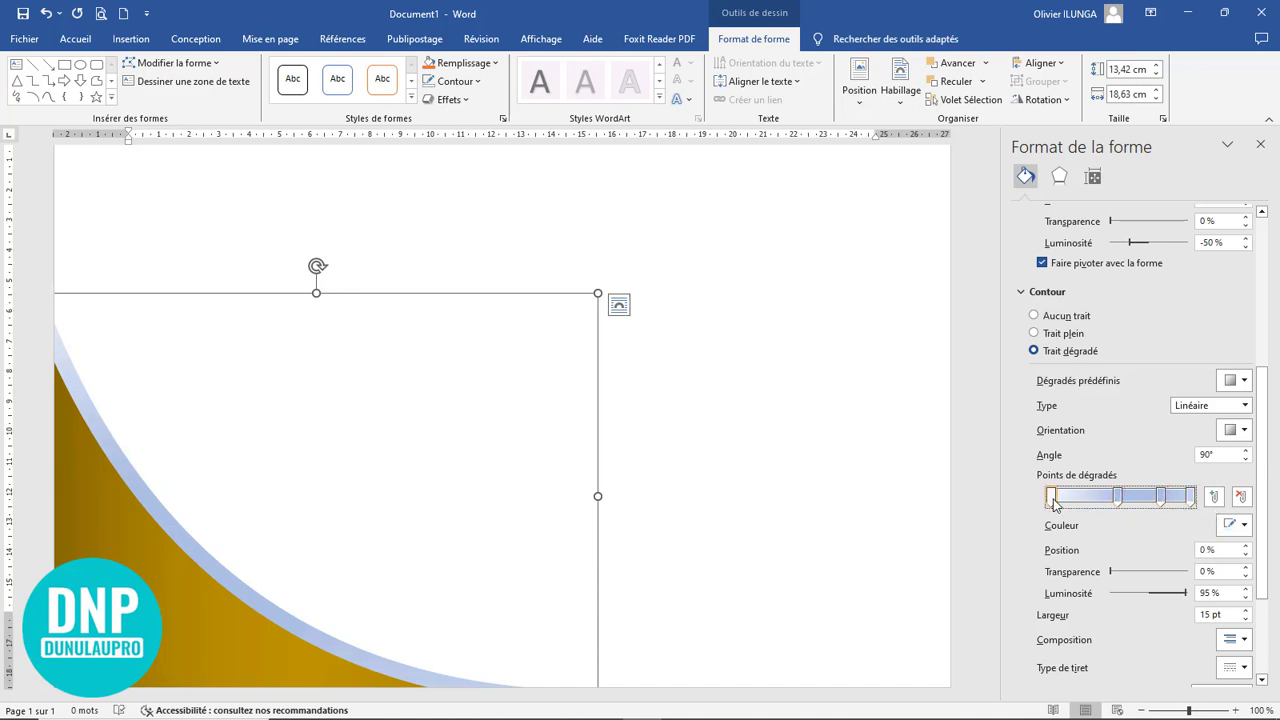
{"action": "left_click", "coordinate": [1238, 524]}
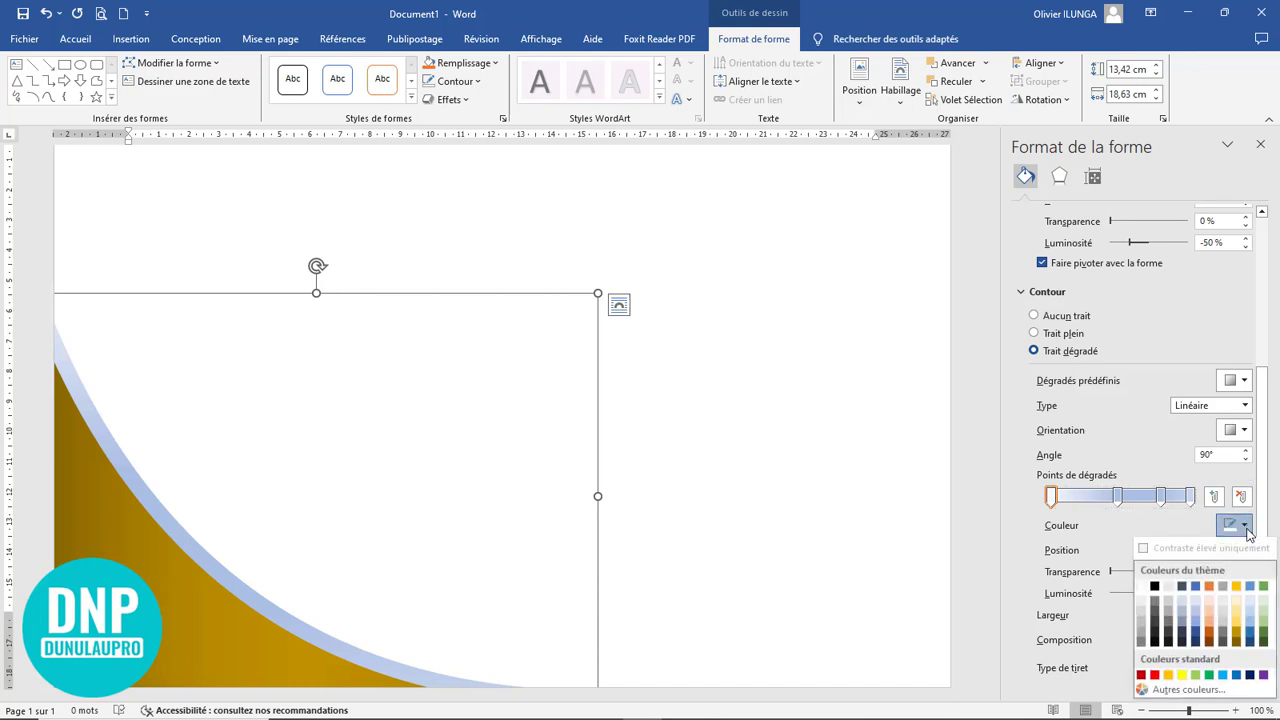
{"action": "left_click", "coordinate": [1151, 677]}
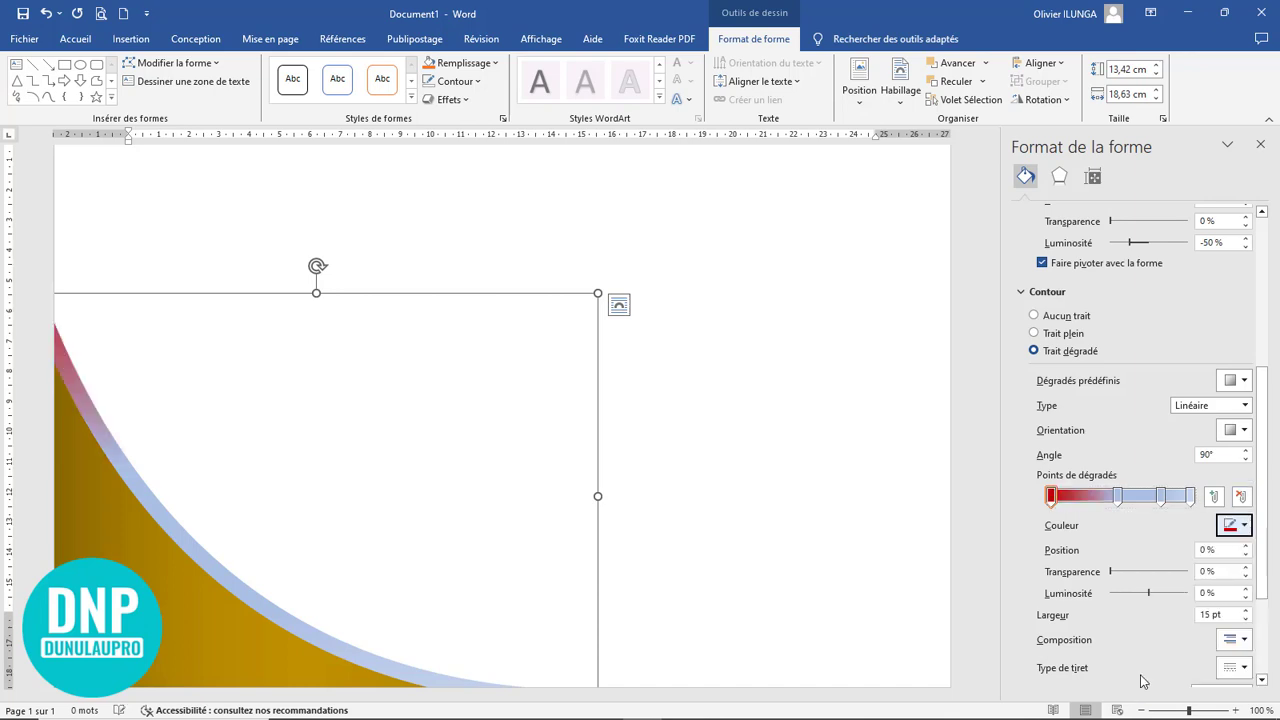
Colour the outline gradient's 48 % stop red, and its 79 % and 100 % stops dark red.
{"action": "left_click", "coordinate": [1117, 496]}
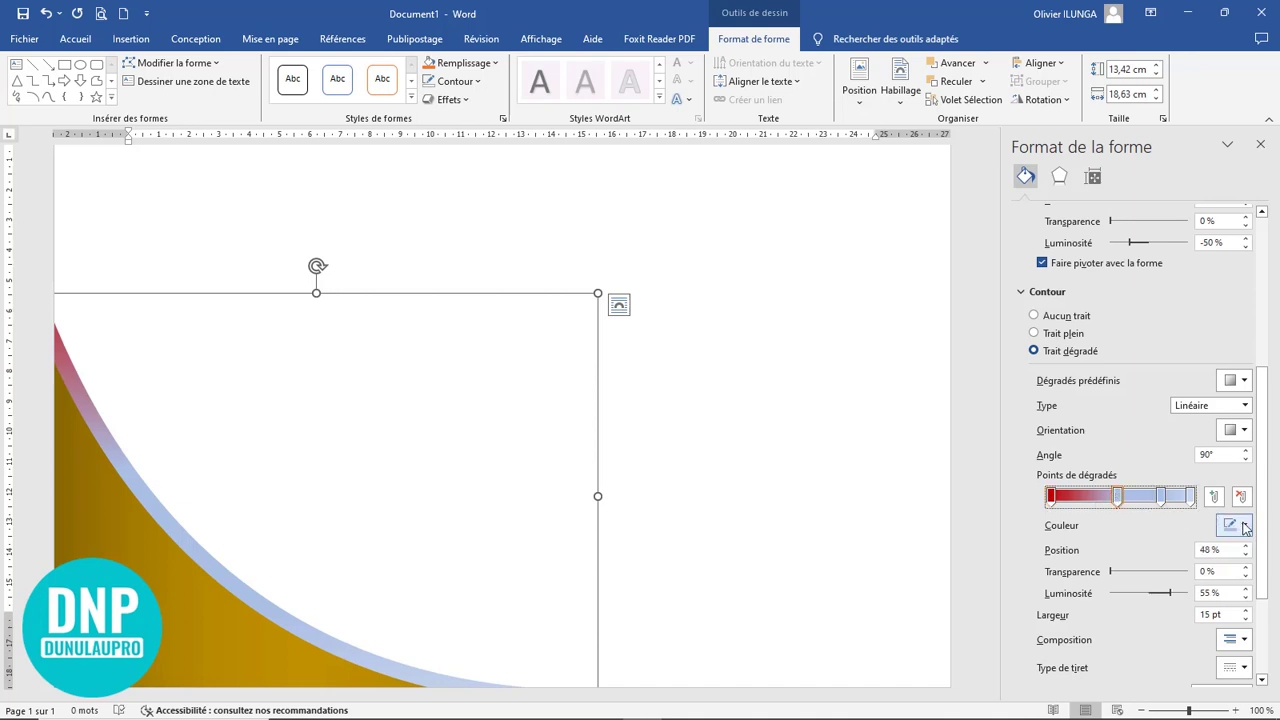
{"action": "left_click", "coordinate": [1245, 525]}
{"action": "left_click", "coordinate": [1154, 673]}
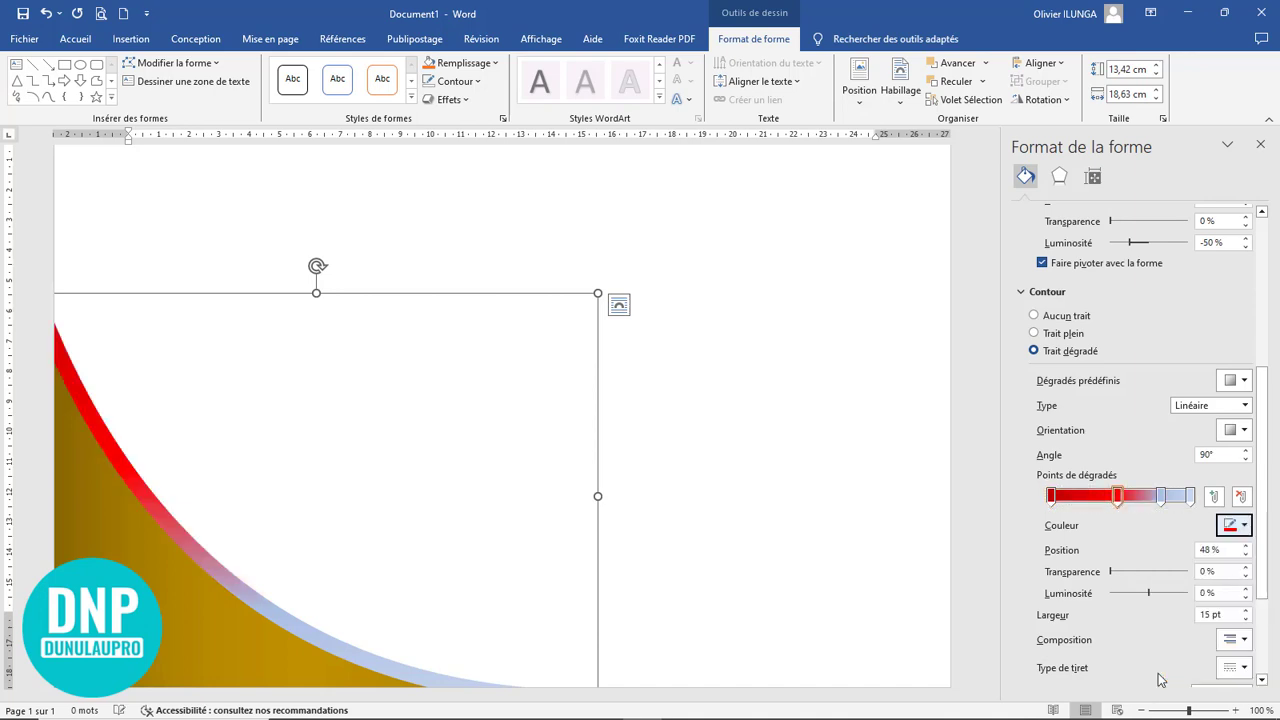
{"action": "left_click", "coordinate": [1160, 496]}
{"action": "left_click", "coordinate": [1245, 527]}
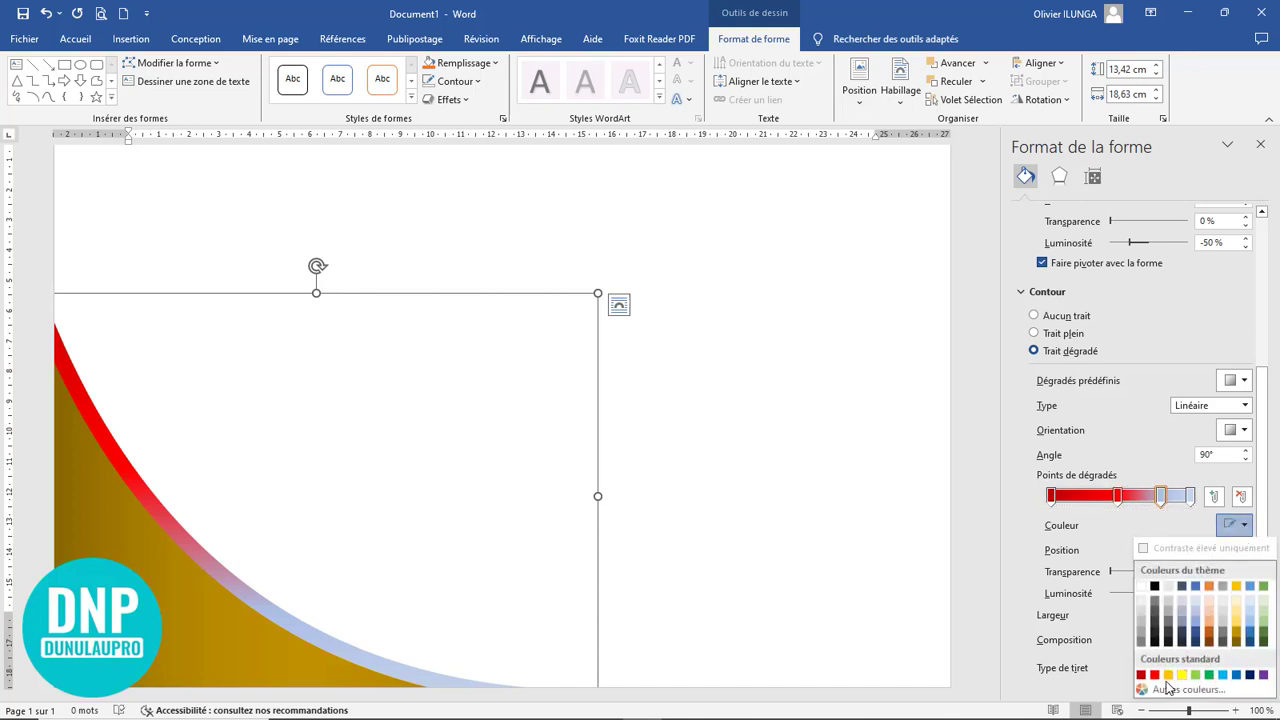
{"action": "left_click", "coordinate": [1143, 676]}
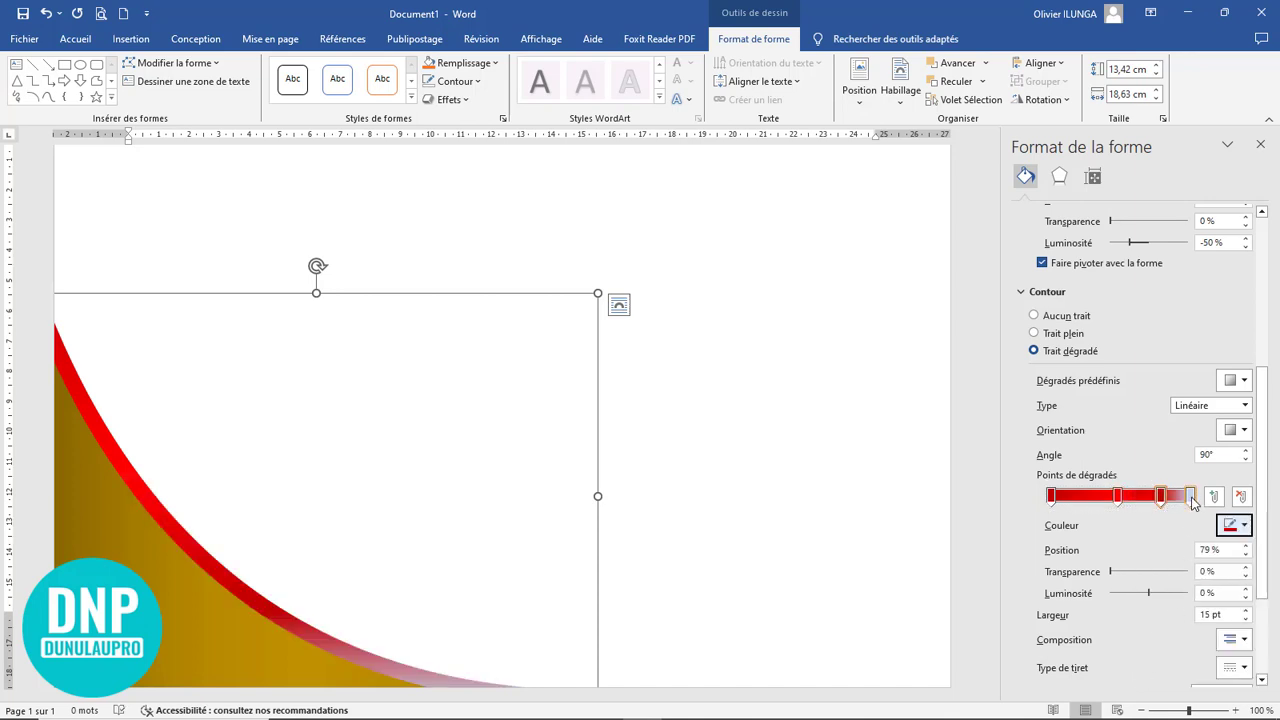
{"action": "left_click", "coordinate": [1191, 498]}
{"action": "left_click", "coordinate": [1245, 527]}
{"action": "left_click", "coordinate": [1145, 677]}
Move the outline gradient's second stop to 40 %, recolour it and the last stop near-black from the theme colours, and deselect the shape.
{"action": "left_click", "coordinate": [1107, 497]}
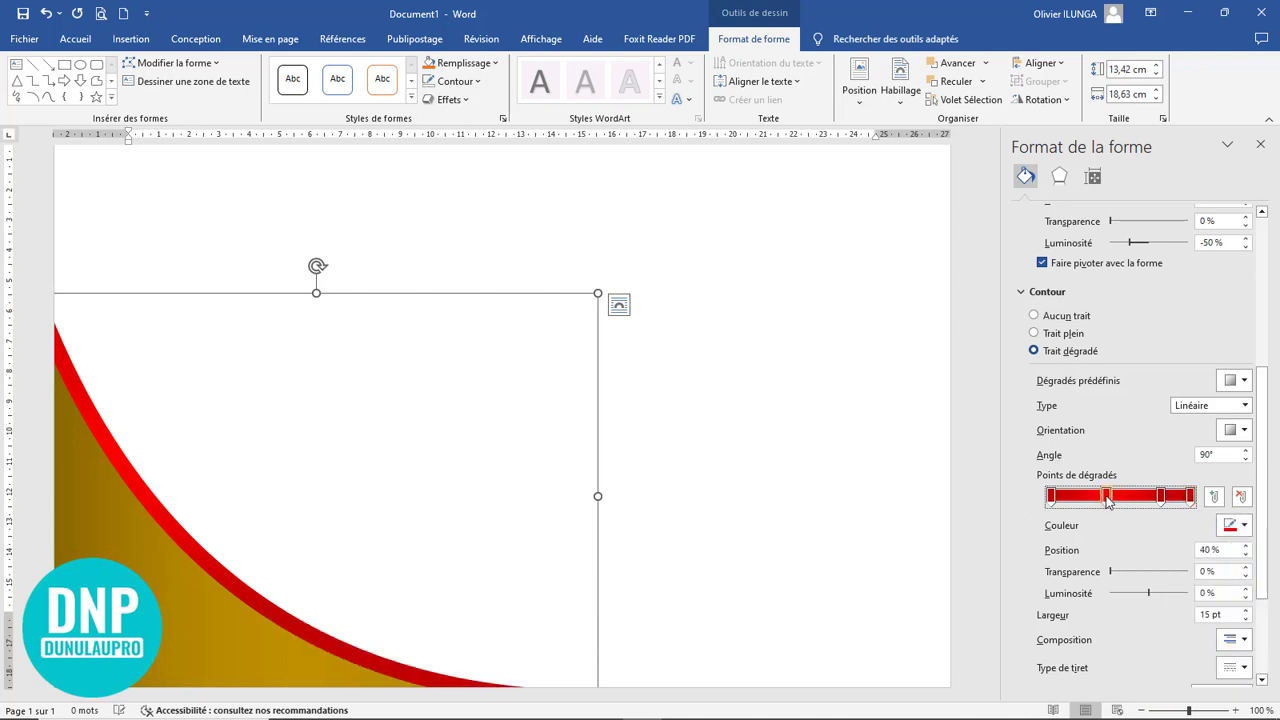
{"action": "left_click", "coordinate": [1236, 525]}
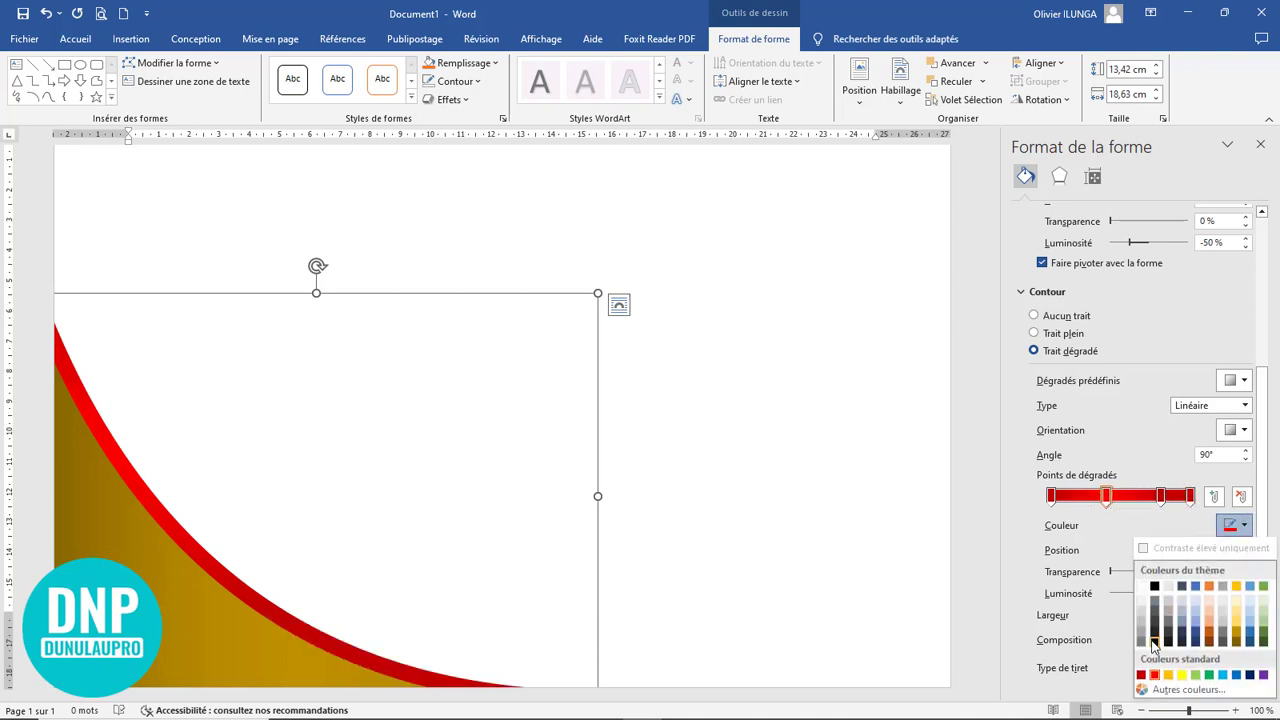
{"action": "left_click", "coordinate": [1155, 641]}
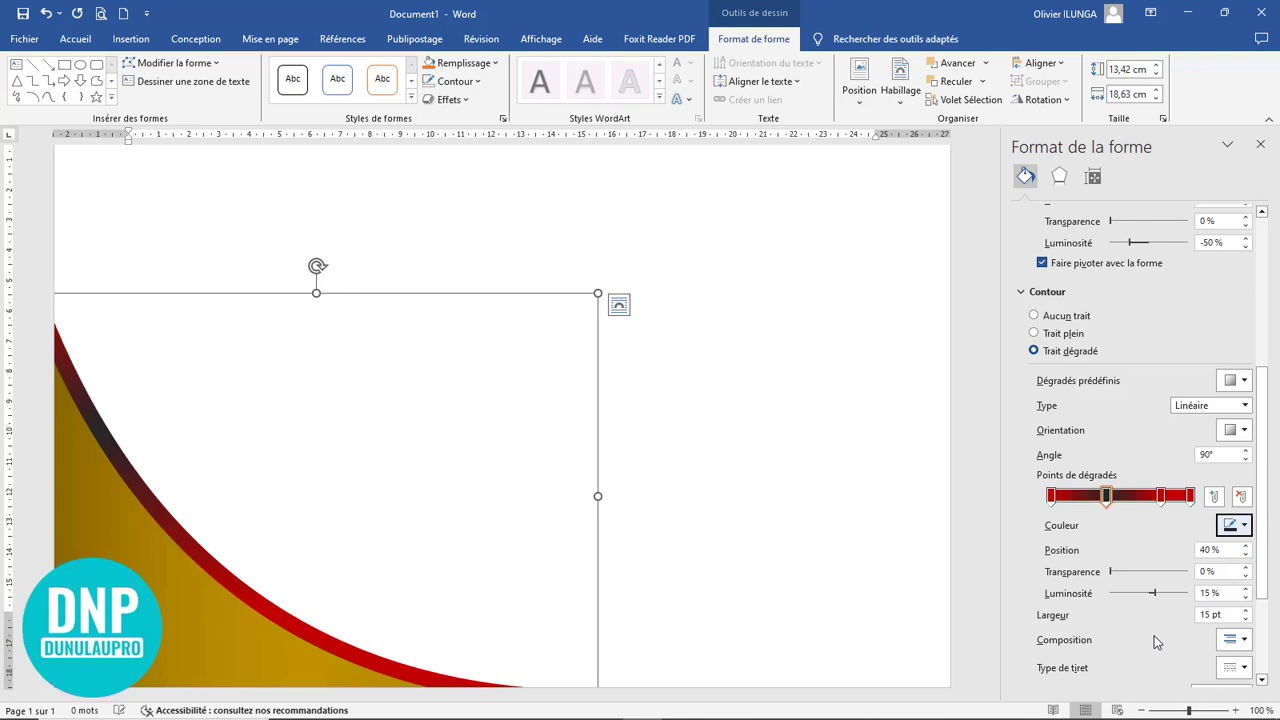
{"action": "left_click", "coordinate": [1190, 496]}
{"action": "left_click", "coordinate": [1230, 524]}
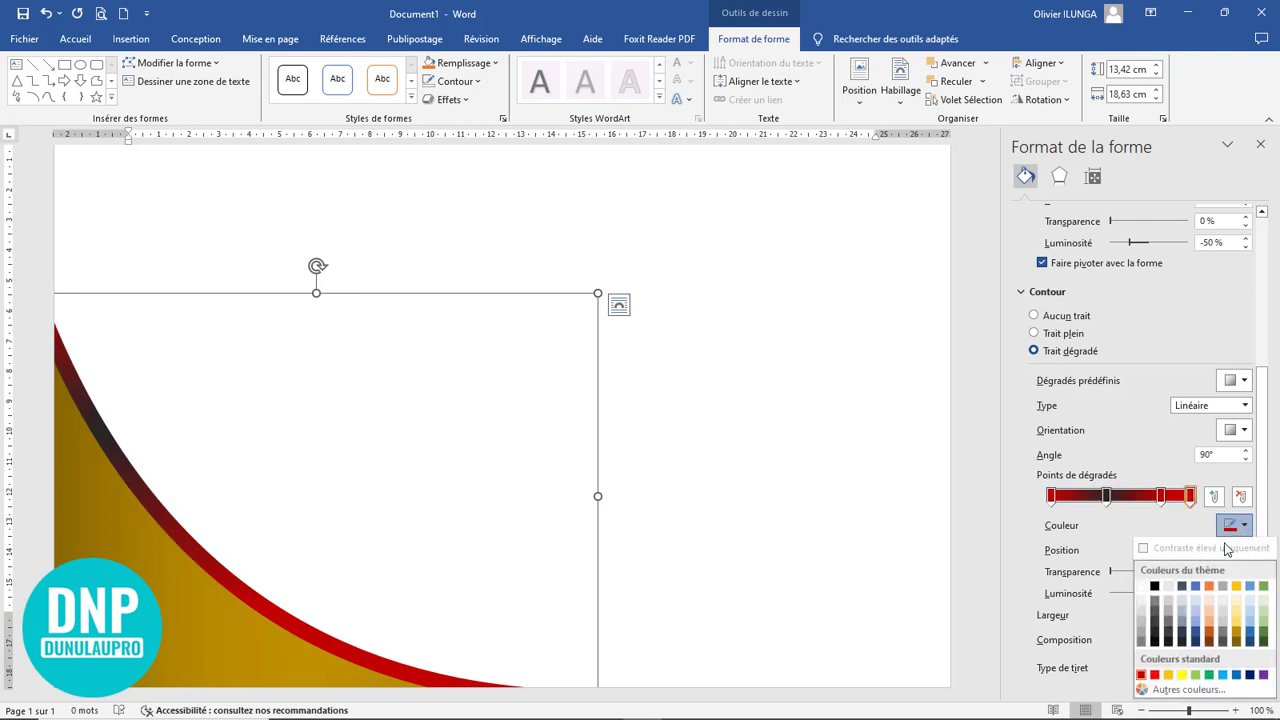
{"action": "left_click", "coordinate": [1157, 634]}
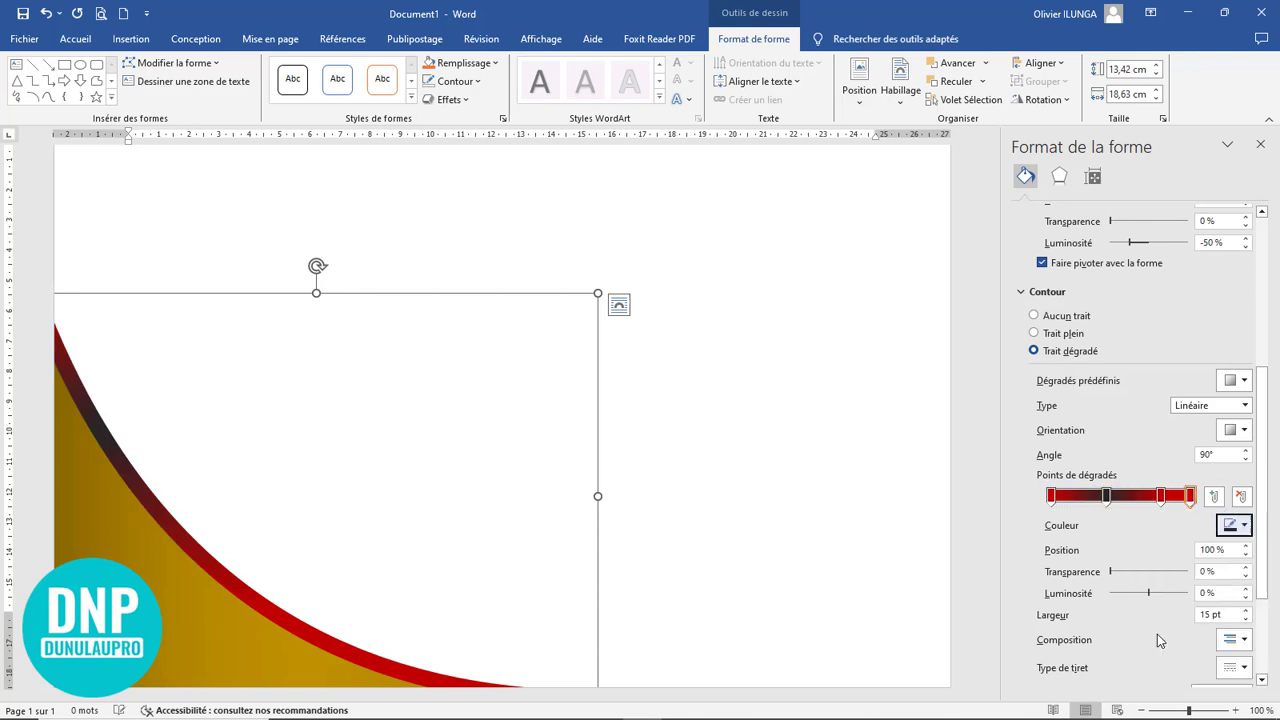
{"action": "left_click", "coordinate": [800, 483]}
Increase the curved shape's gradient outline width (Largeur) to 22,5 pt.
{"action": "scroll", "coordinate": [800, 483], "scroll_direction": "down", "scroll_amount": 5, "text": "ctrl"}
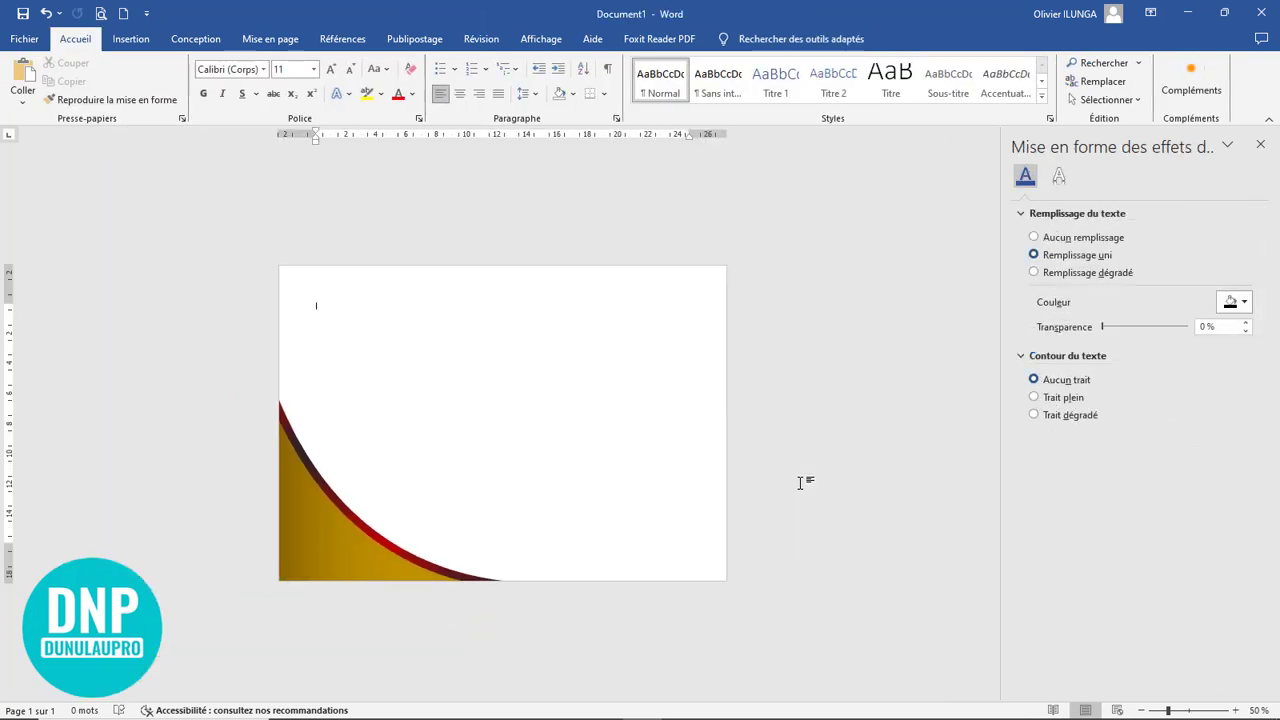
{"action": "scroll", "coordinate": [800, 483], "scroll_direction": "up", "scroll_amount": 3, "text": "ctrl"}
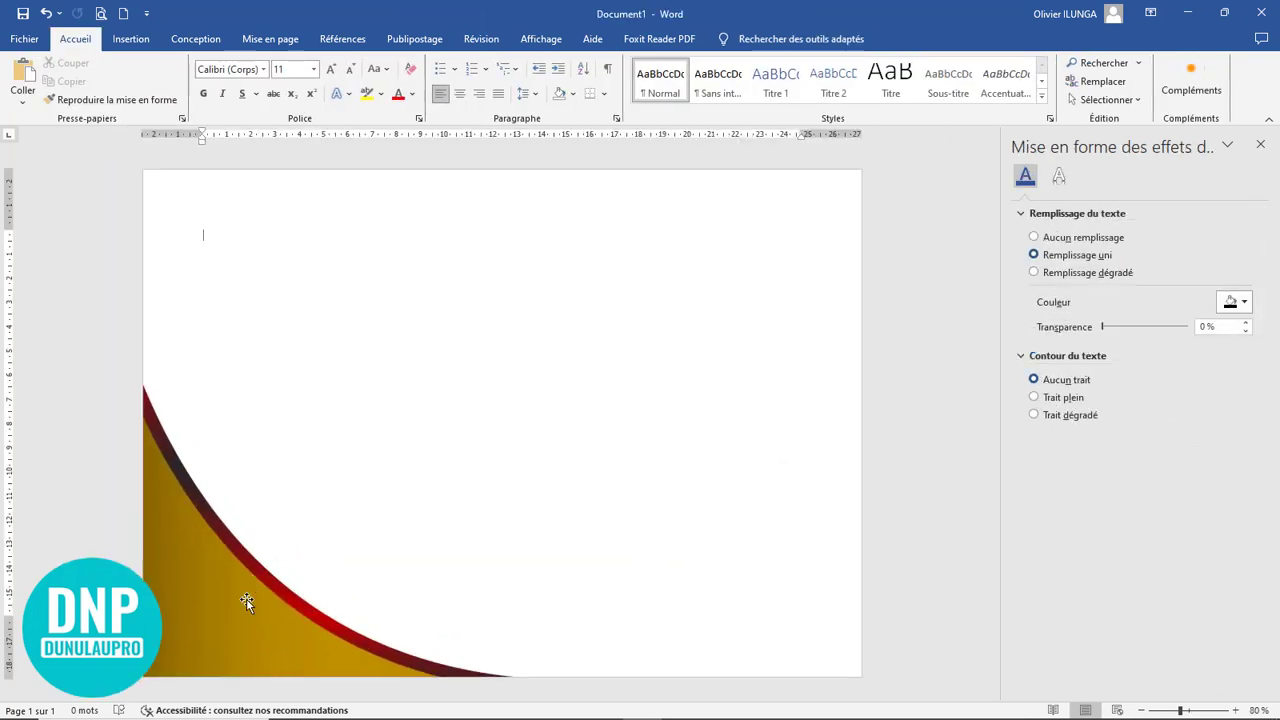
{"action": "double_click", "coordinate": [262, 563]}
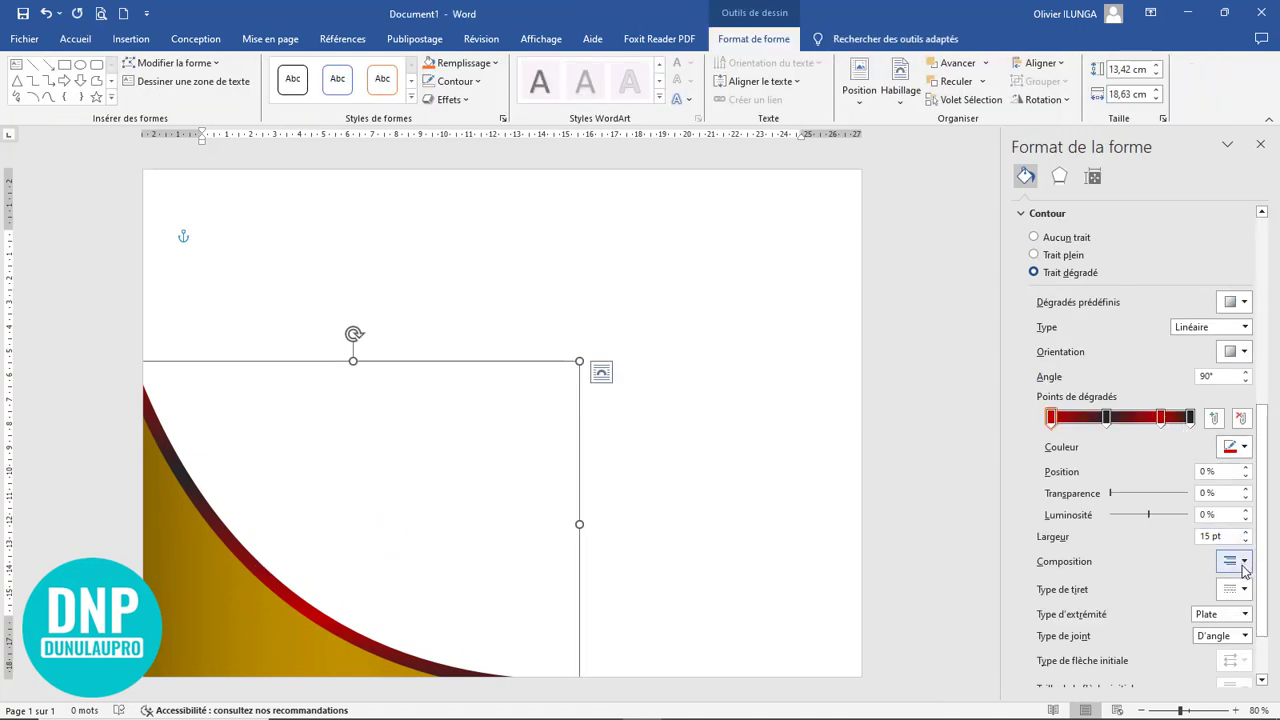
{"action": "left_click", "coordinate": [1246, 532]}
{"action": "left_click", "coordinate": [1246, 533]}
{"action": "left_click", "coordinate": [1246, 533]}
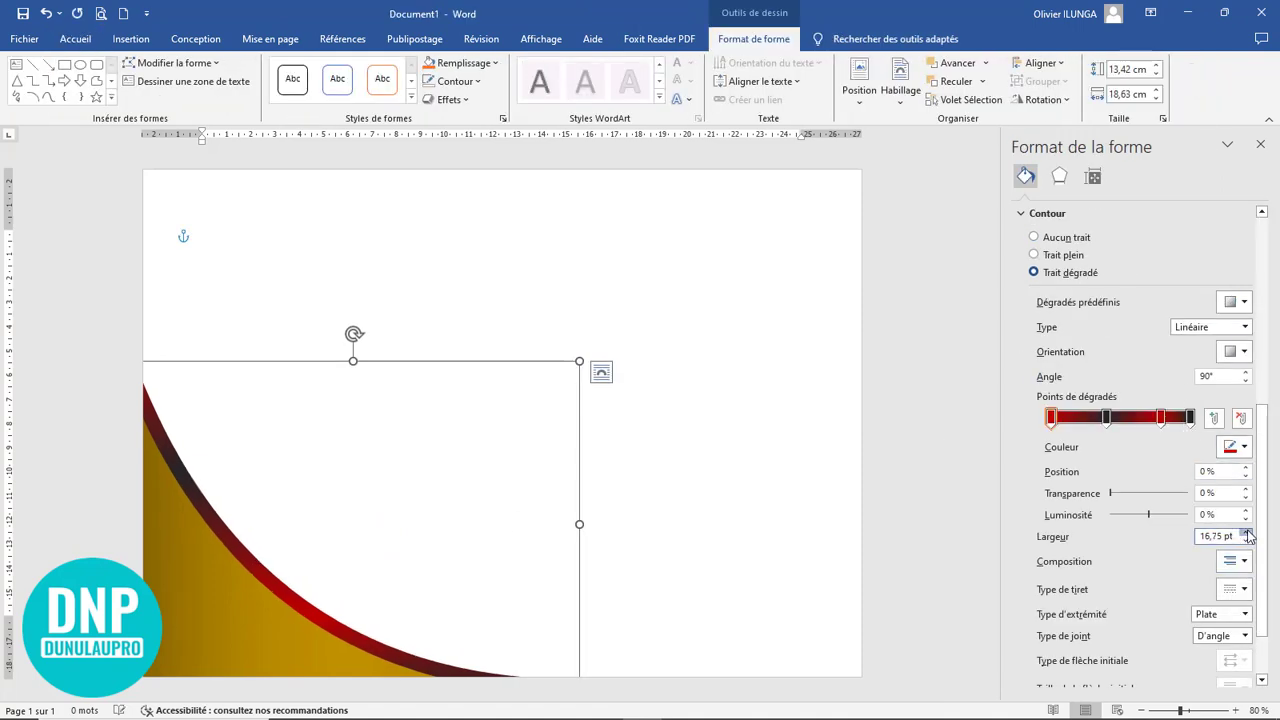
{"action": "left_click", "coordinate": [1246, 533]}
{"action": "left_click", "coordinate": [1246, 533]}
{"action": "left_click", "coordinate": [1246, 533]}
{"action": "left_click", "coordinate": [1246, 533]}
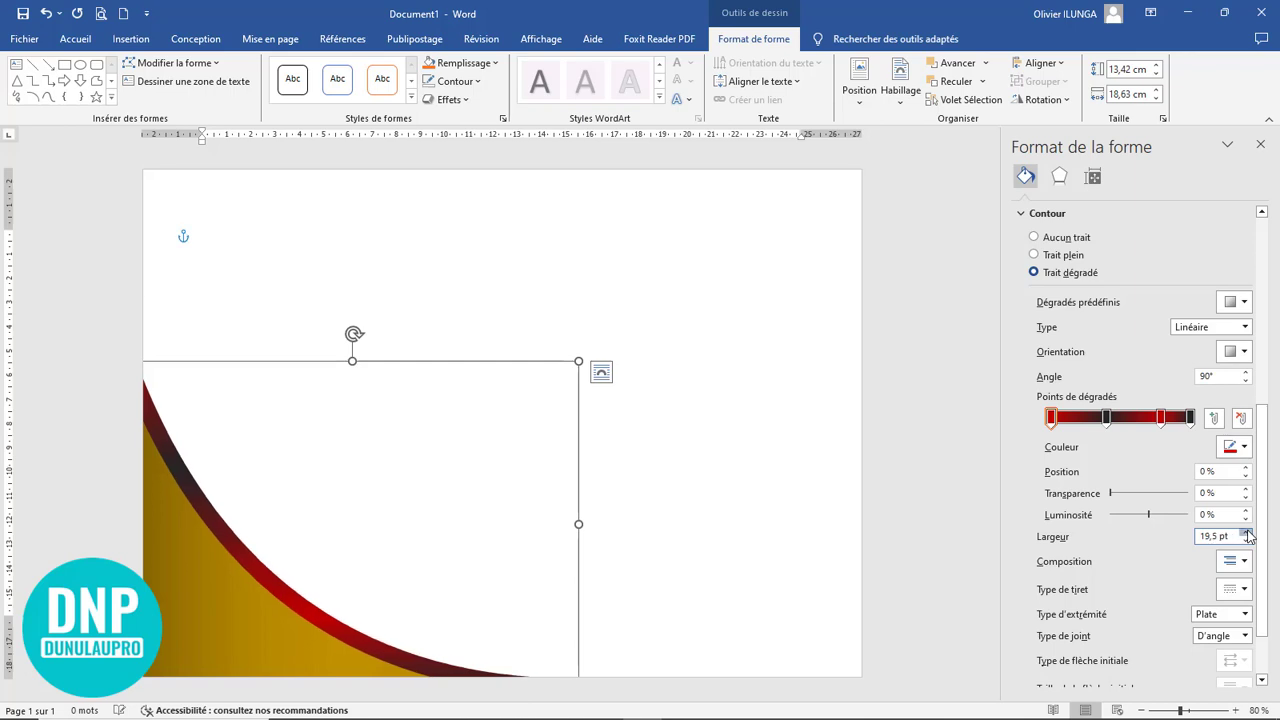
{"action": "left_click", "coordinate": [1246, 533]}
{"action": "left_click", "coordinate": [1246, 533]}
{"action": "left_click", "coordinate": [1246, 533]}
{"action": "left_click", "coordinate": [1246, 533]}
{"action": "left_click", "coordinate": [1246, 533]}
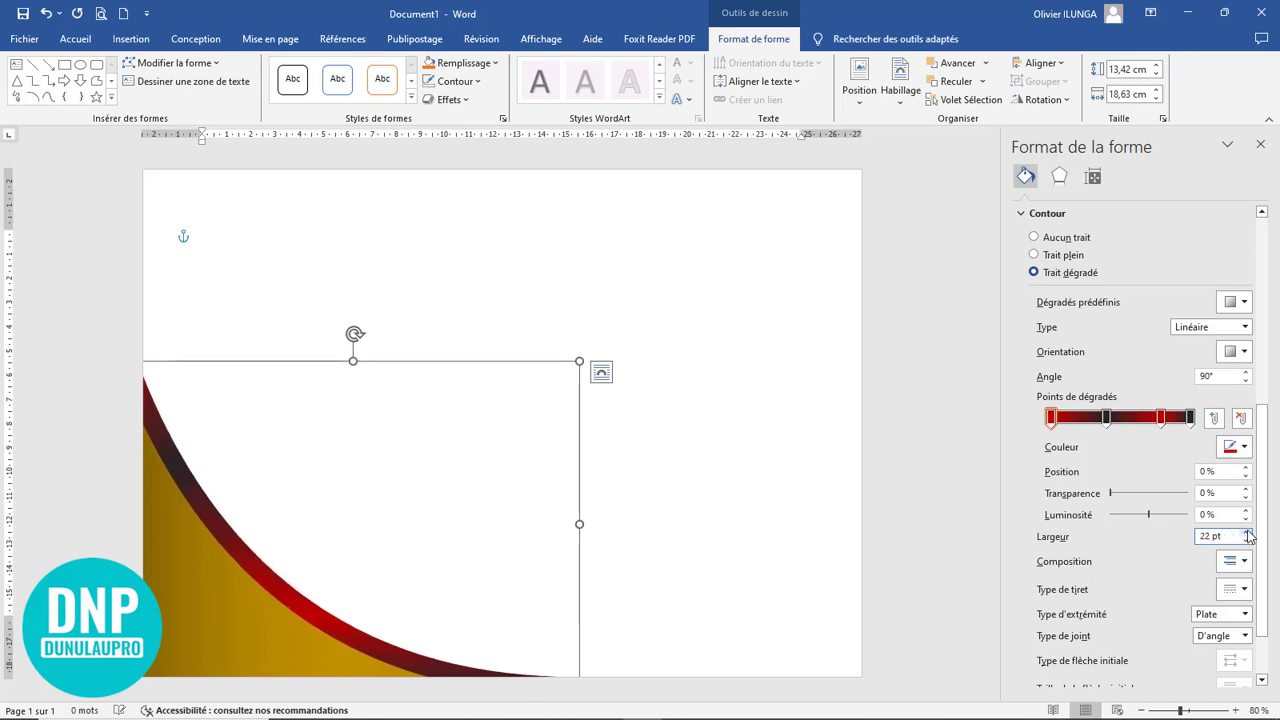
{"action": "left_click", "coordinate": [1246, 533]}
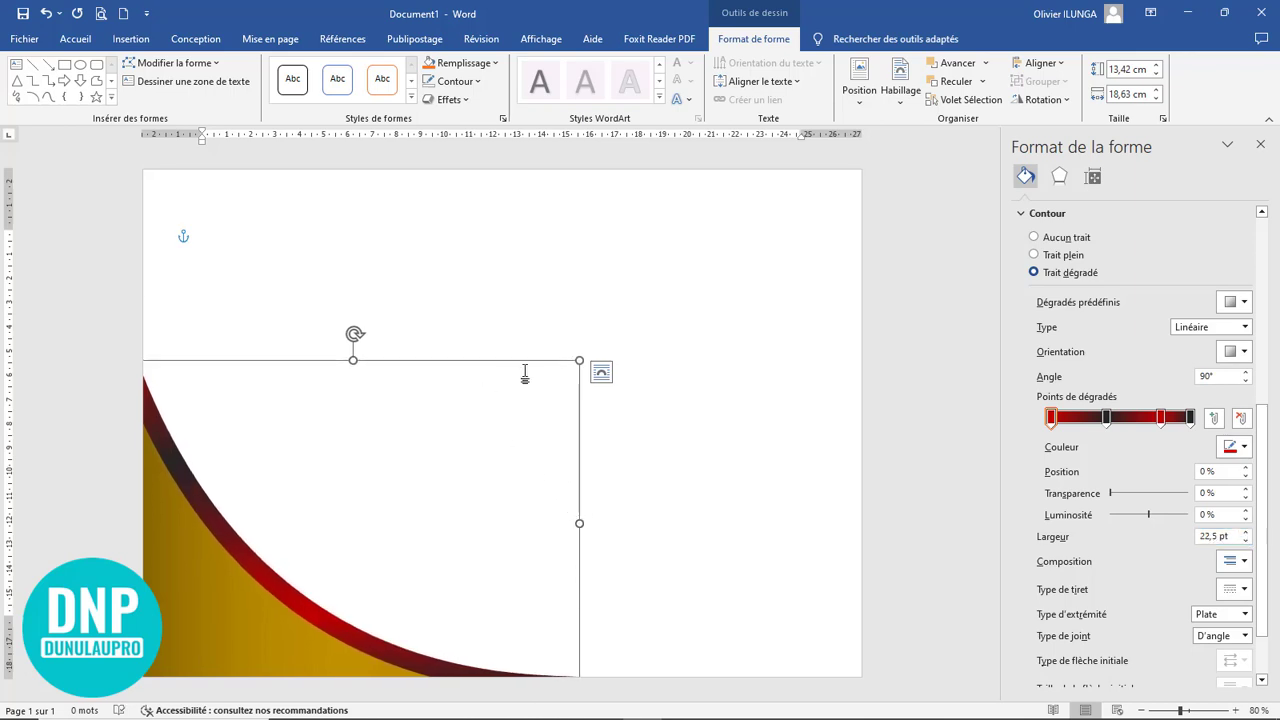
Enlarge the curved shape slightly from its upper-right corner and deselect it.
{"action": "left_click_drag", "start_coordinate": [578, 359], "coordinate": [590, 334]}
{"action": "left_click", "coordinate": [694, 466]}
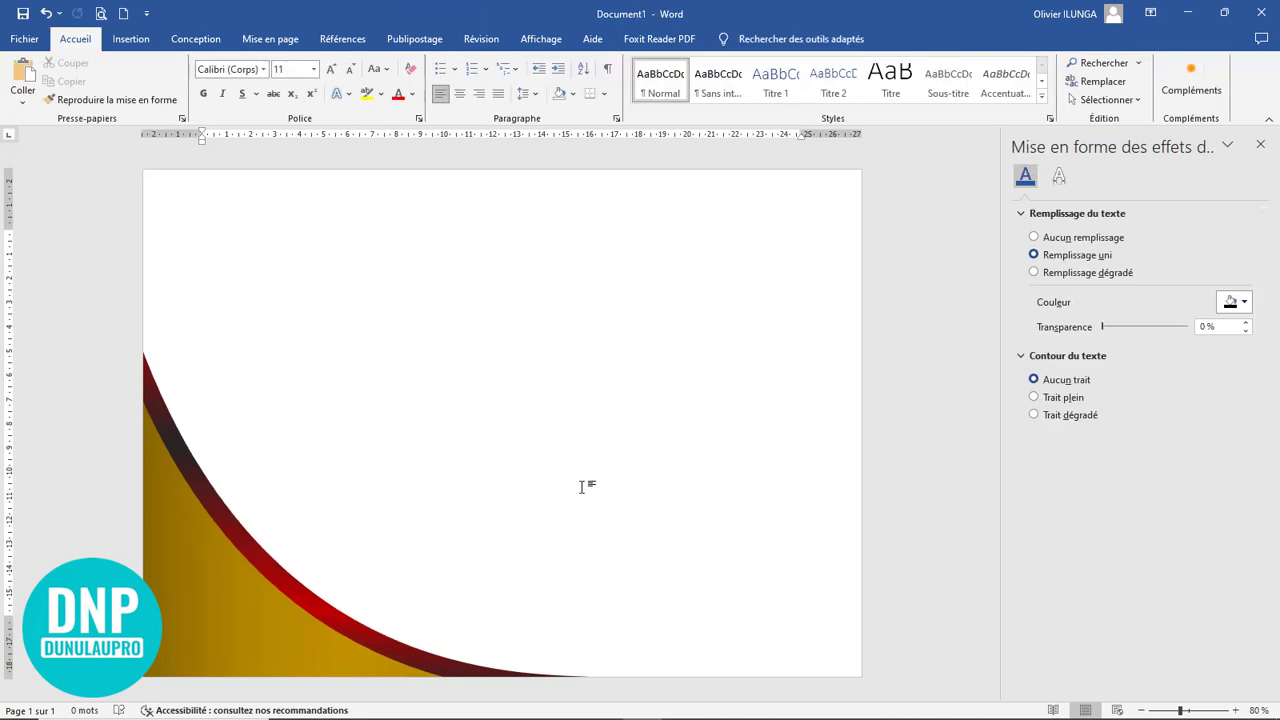
{"action": "scroll", "coordinate": [578, 483], "scroll_direction": "down", "scroll_amount": 5}
{"action": "scroll", "coordinate": [578, 483], "scroll_direction": "up", "scroll_amount": 4}
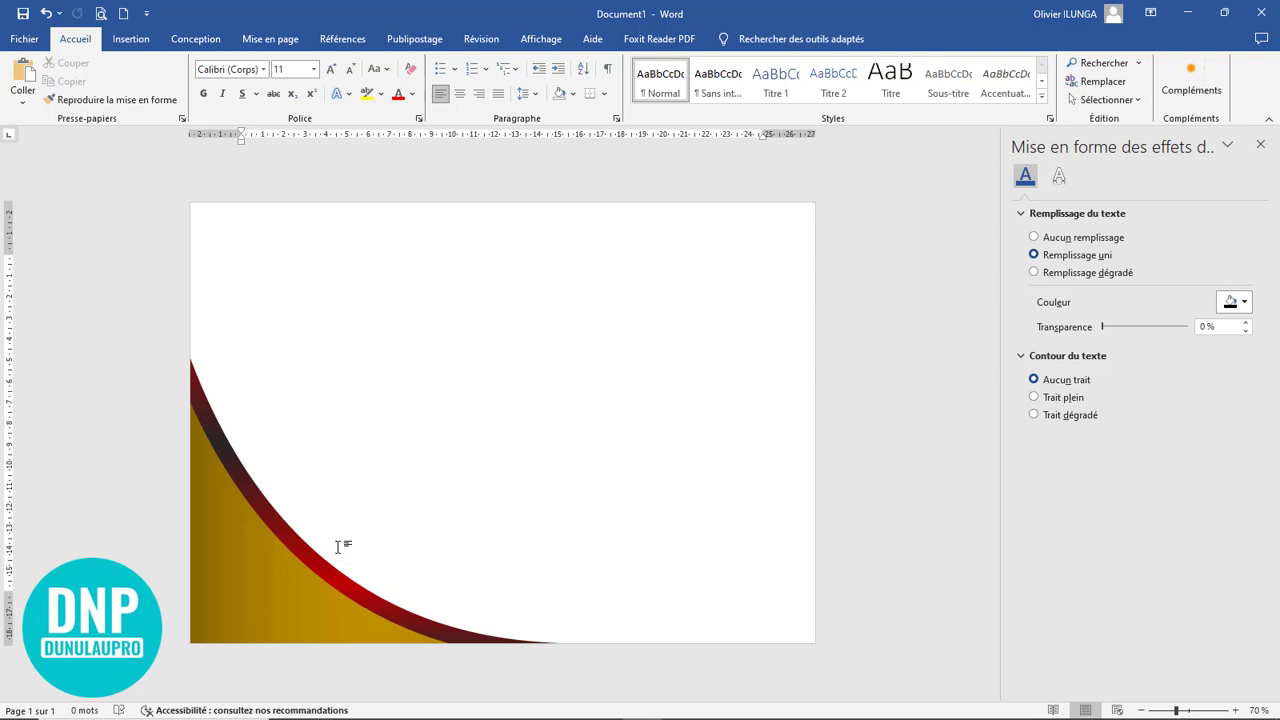
Draw a rectangle covering the whole page, about 29,64 cm wide and 21,08 cm high.
{"action": "left_click", "coordinate": [131, 40]}
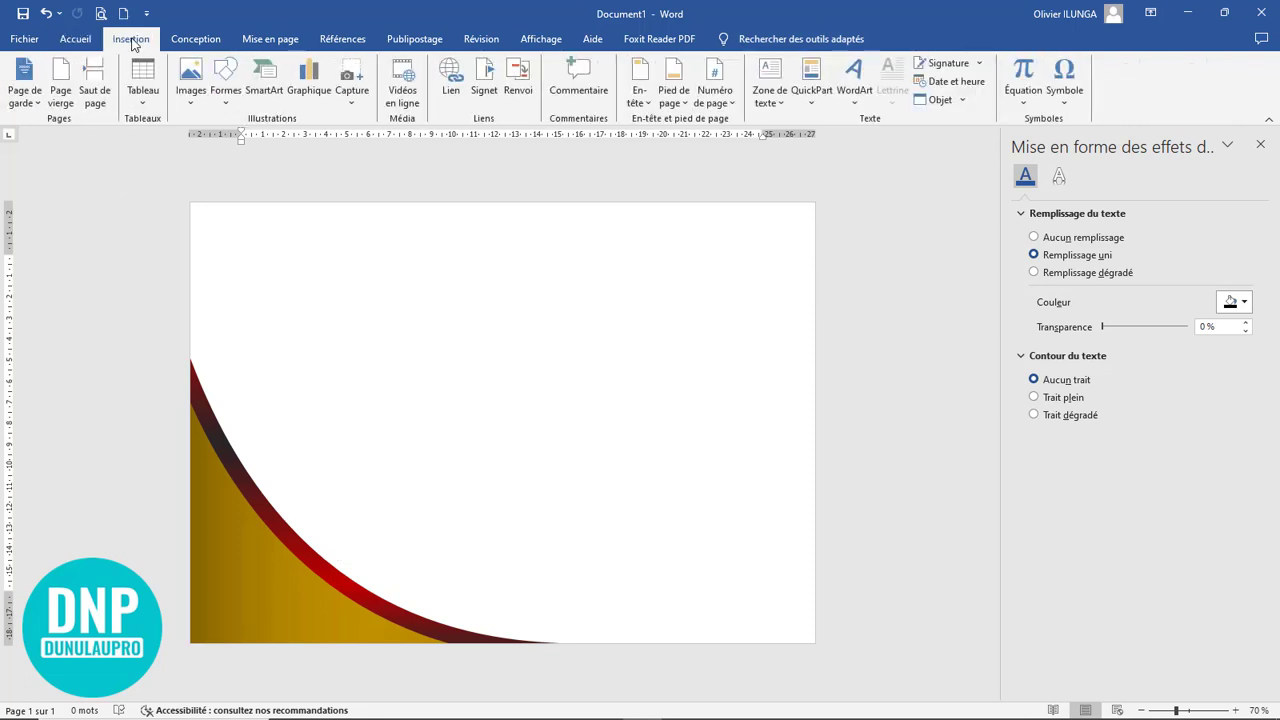
{"action": "left_click", "coordinate": [222, 108]}
{"action": "left_click", "coordinate": [258, 140]}
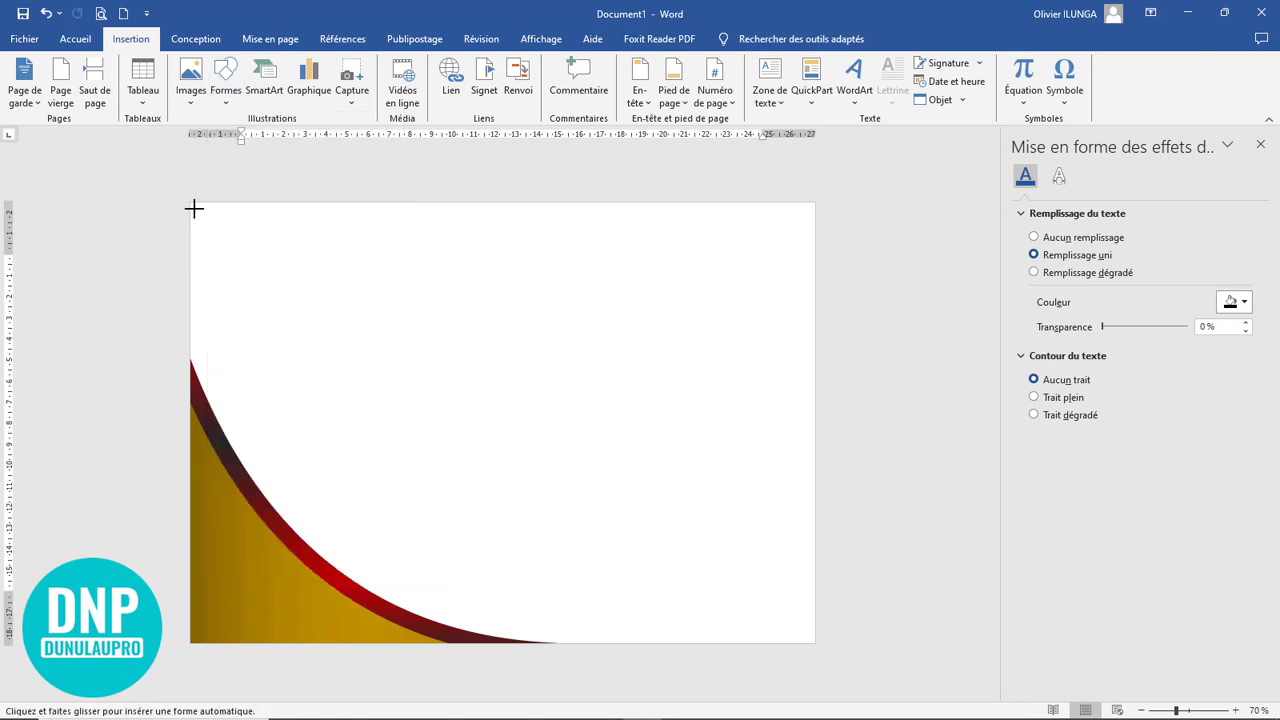
{"action": "left_click_drag", "start_coordinate": [194, 205], "coordinate": [815, 643]}
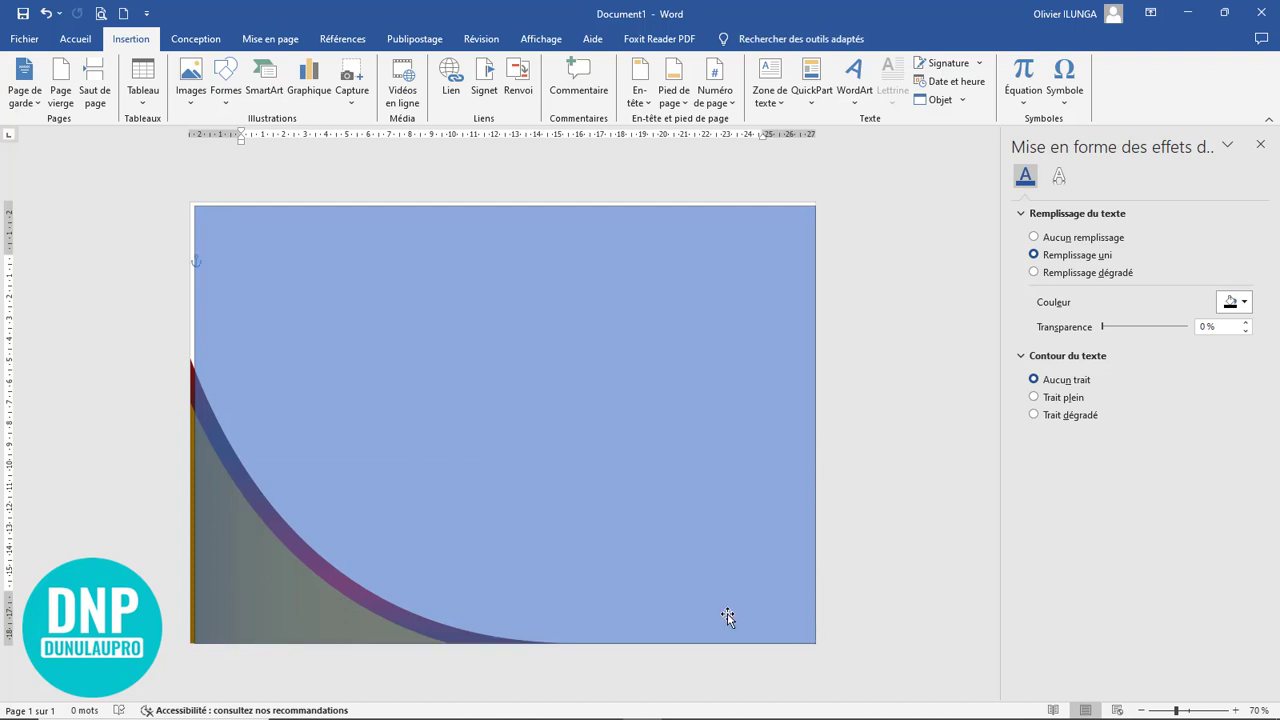
{"action": "left_click_drag", "start_coordinate": [198, 424], "coordinate": [189, 424]}
{"action": "left_click_drag", "start_coordinate": [500, 200], "coordinate": [500, 196]}
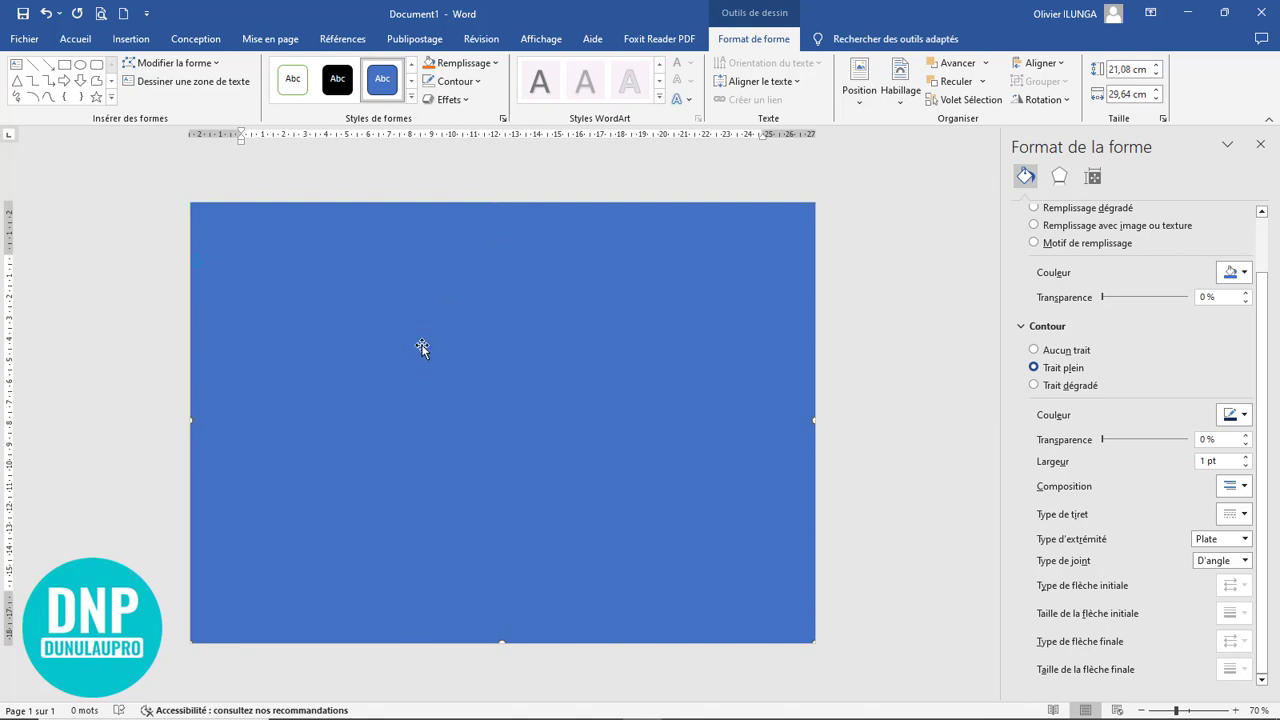
Remove the rectangle's fill (Aucun remplissage) and set its solid outline width to 30 pt.
{"action": "left_click", "coordinate": [469, 63]}
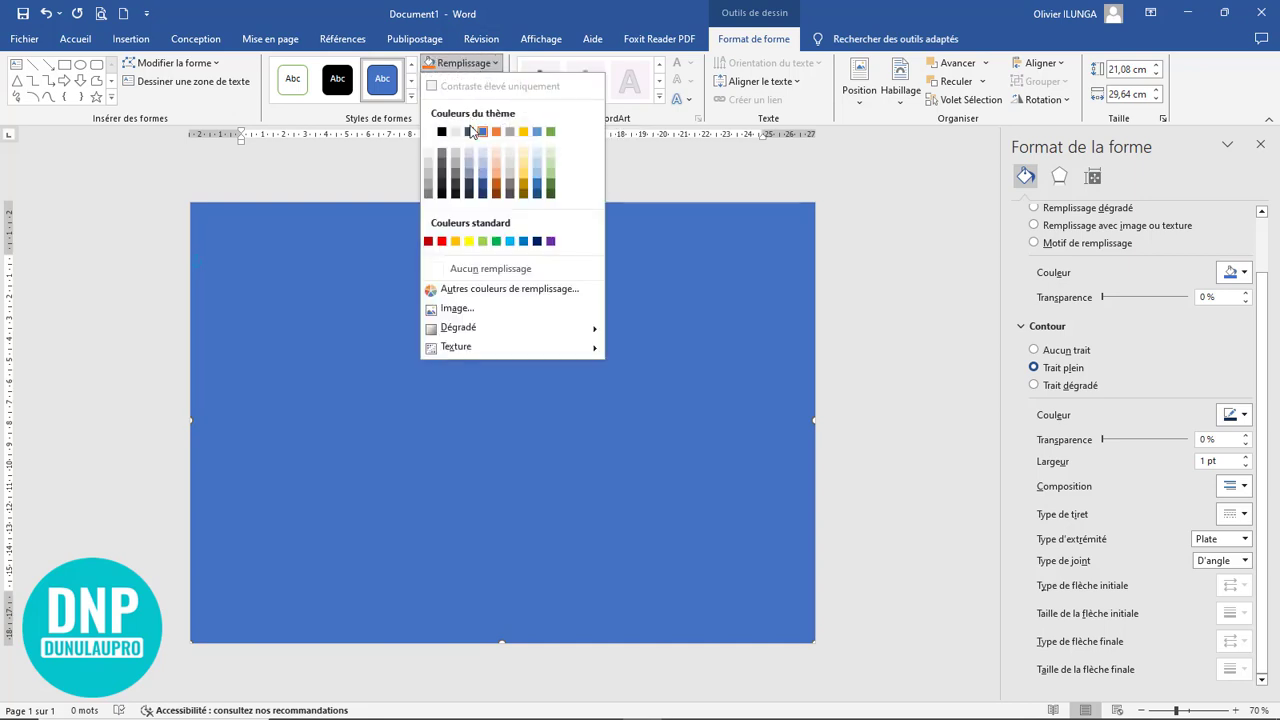
{"action": "left_click", "coordinate": [482, 269]}
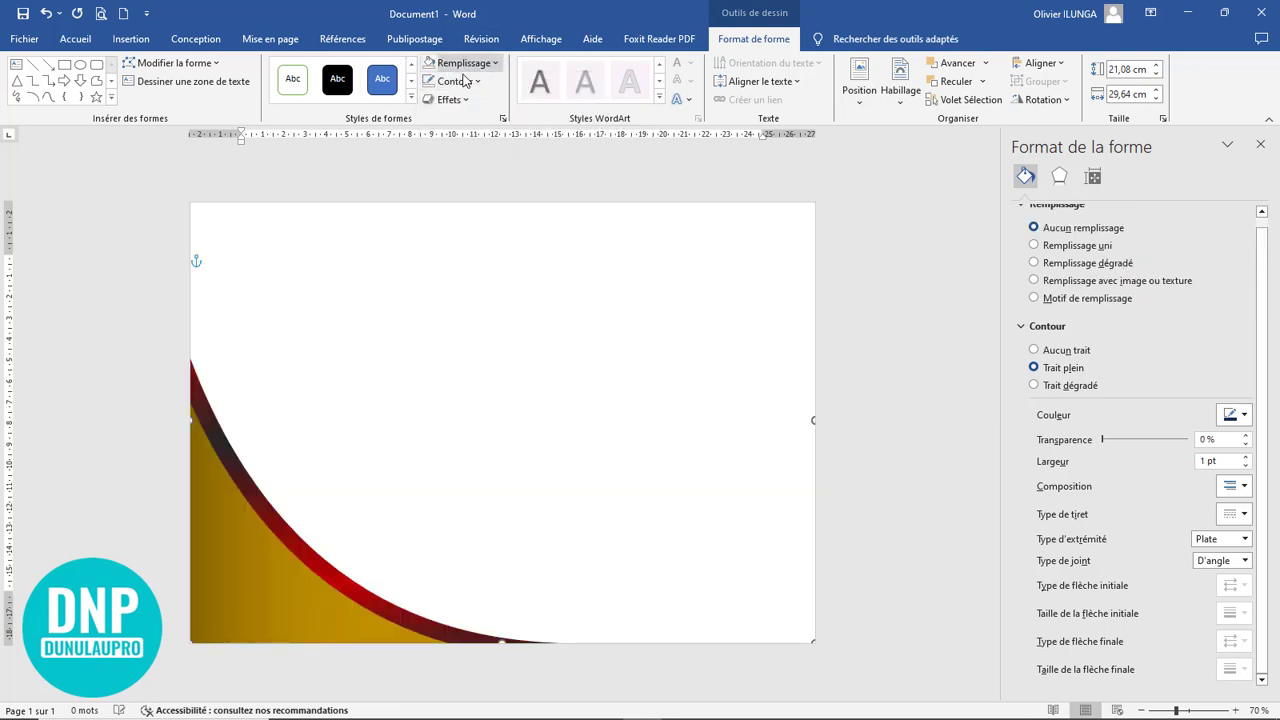
{"action": "left_click", "coordinate": [462, 81]}
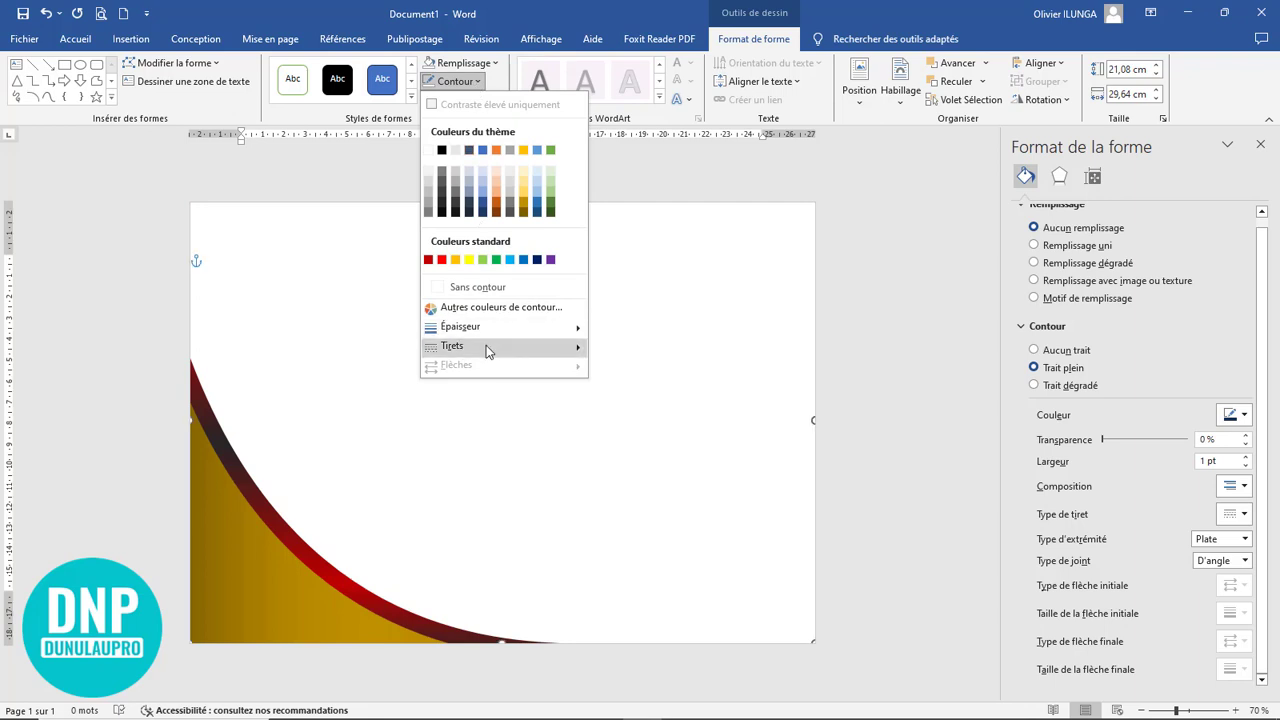
{"action": "mouse_move", "coordinate": [491, 328]}
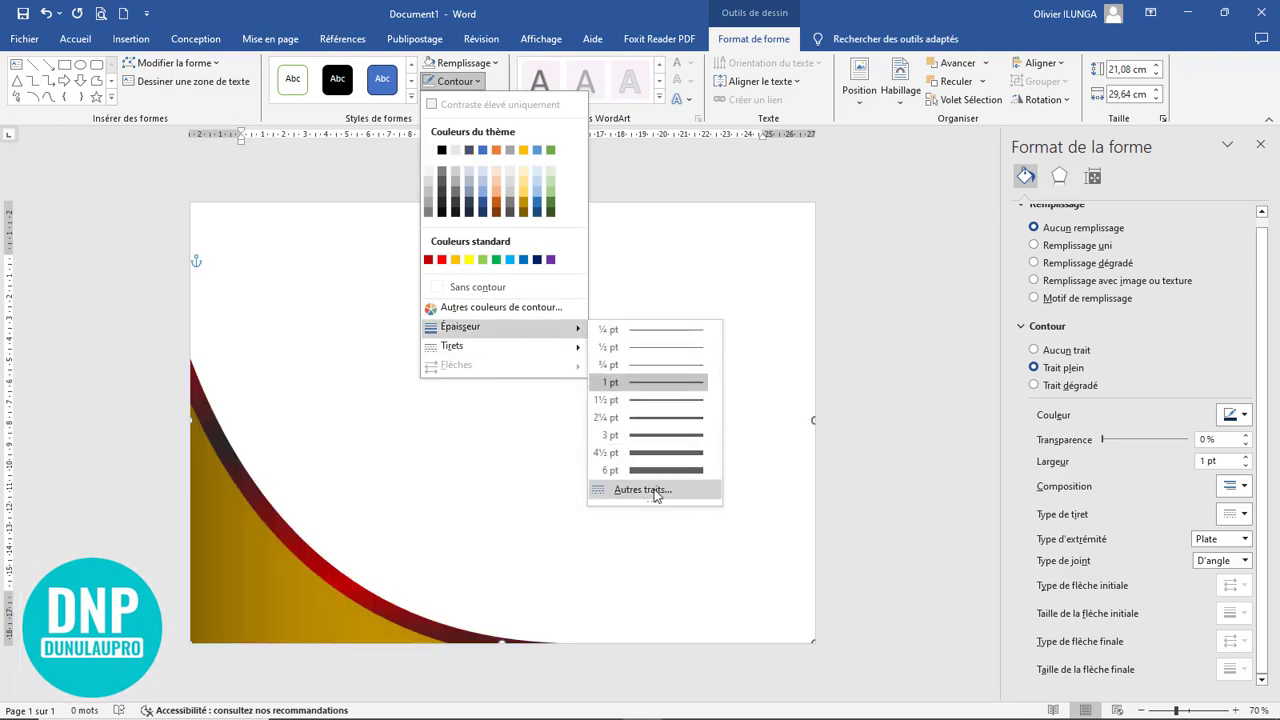
{"action": "left_click", "coordinate": [643, 490]}
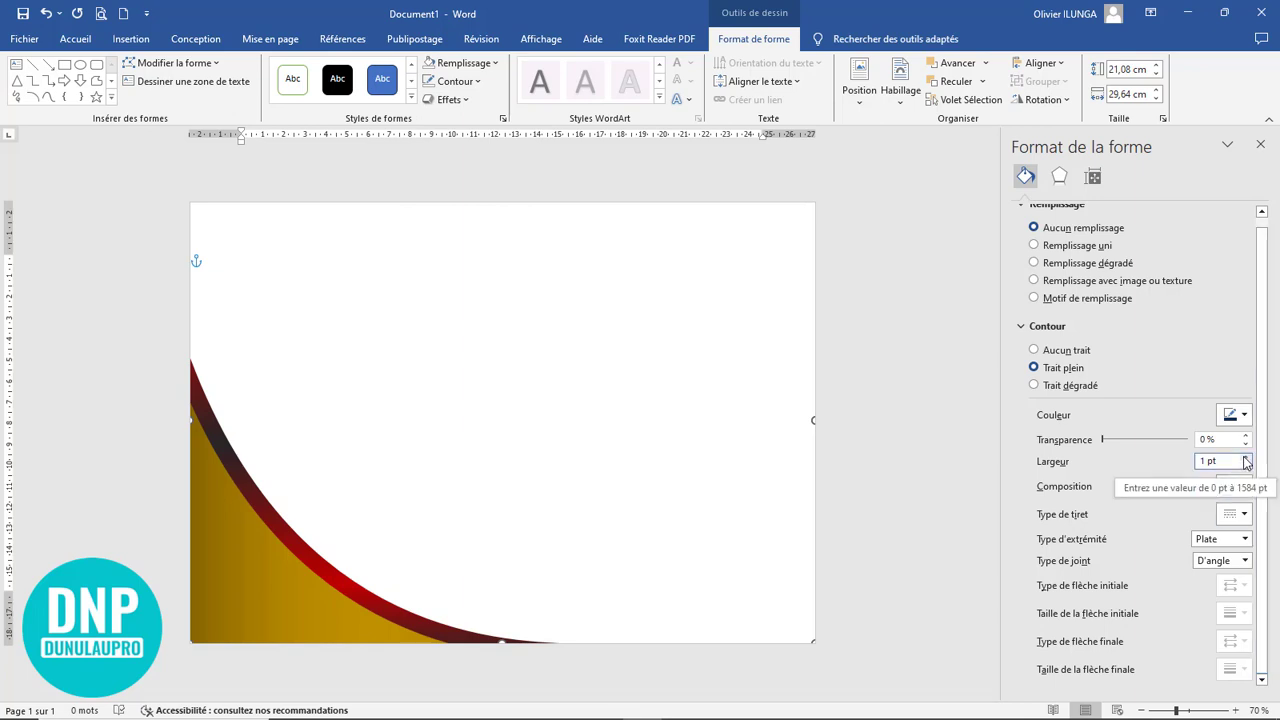
{"action": "left_click_drag", "start_coordinate": [1245, 457], "coordinate": [1247, 461]}
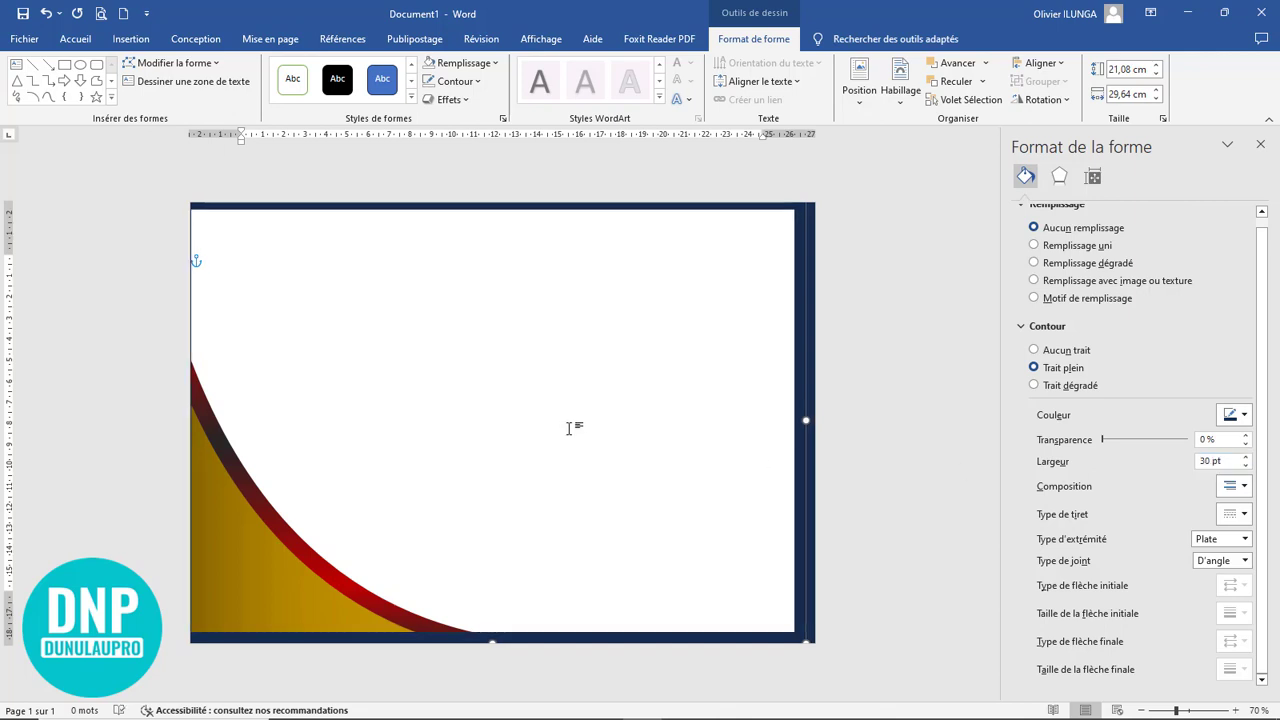
Resize and shift the rectangle to about 28,81 cm wide so its thick border fits inside all four page edges, and deselect it.
{"action": "left_click_drag", "start_coordinate": [806, 421], "coordinate": [780, 423]}
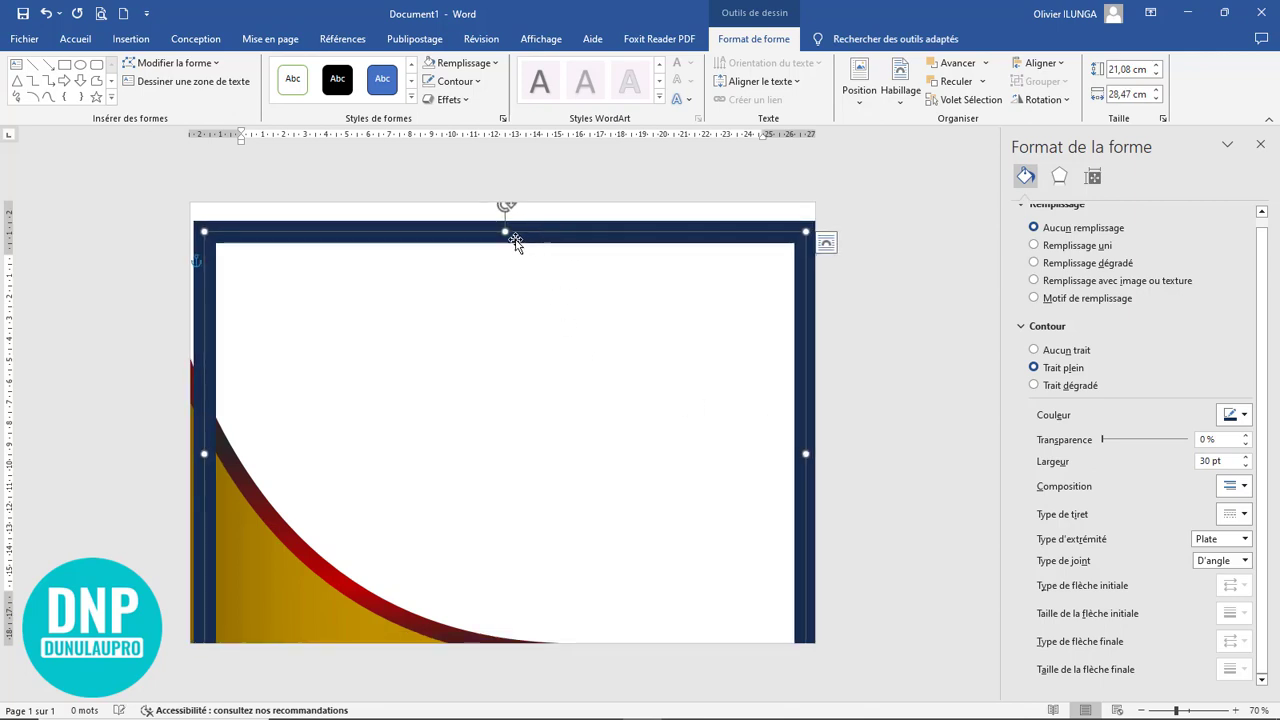
{"action": "mouse_move", "coordinate": [510, 233]}
{"action": "left_mouse_down"}
{"action": "mouse_move", "coordinate": [512, 247]}
{"action": "mouse_move", "coordinate": [523, 214]}
{"action": "mouse_move", "coordinate": [512, 211]}
{"action": "left_mouse_up"}
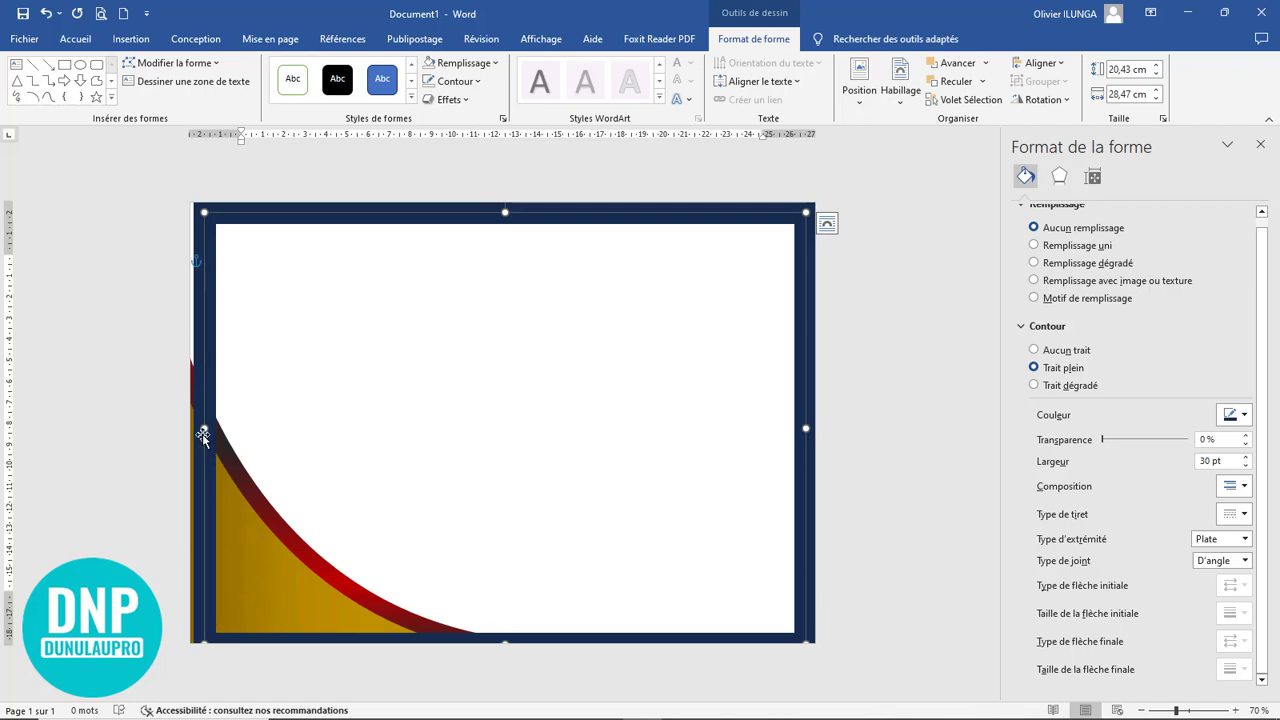
{"action": "left_click_drag", "start_coordinate": [203, 428], "coordinate": [197, 428]}
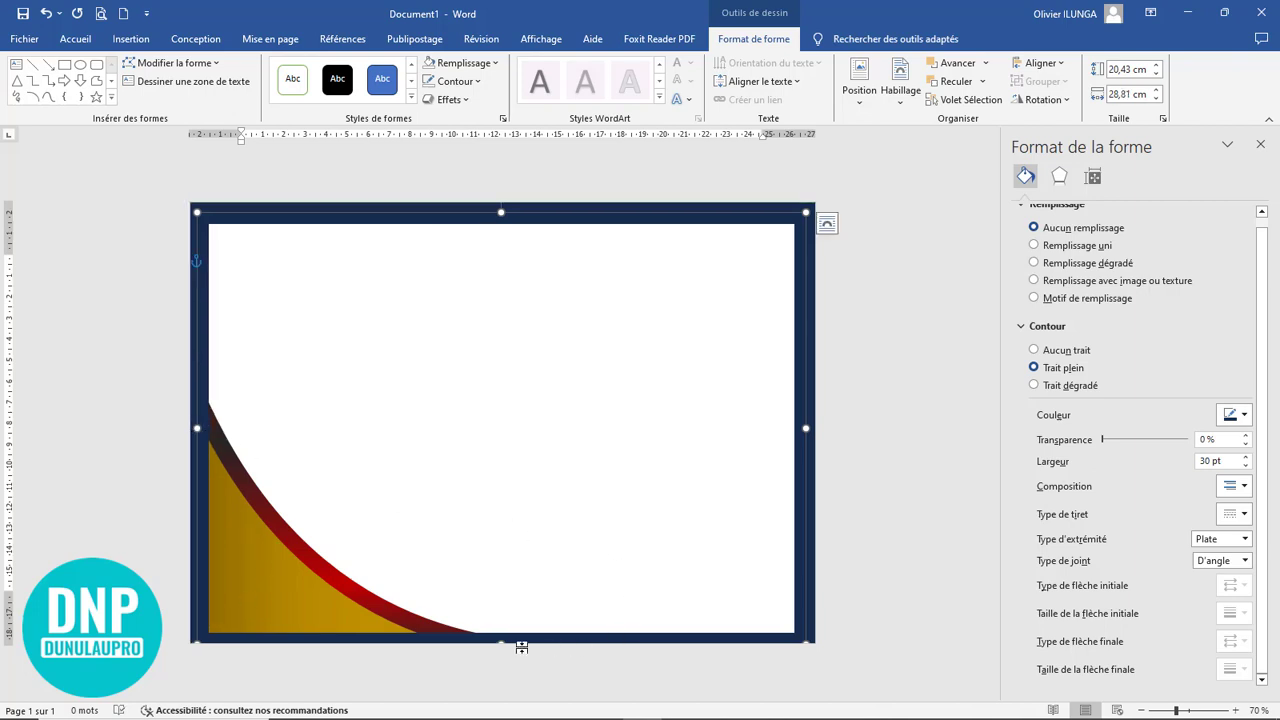
{"action": "left_click_drag", "start_coordinate": [500, 636], "coordinate": [500, 630]}
{"action": "left_click", "coordinate": [877, 460]}
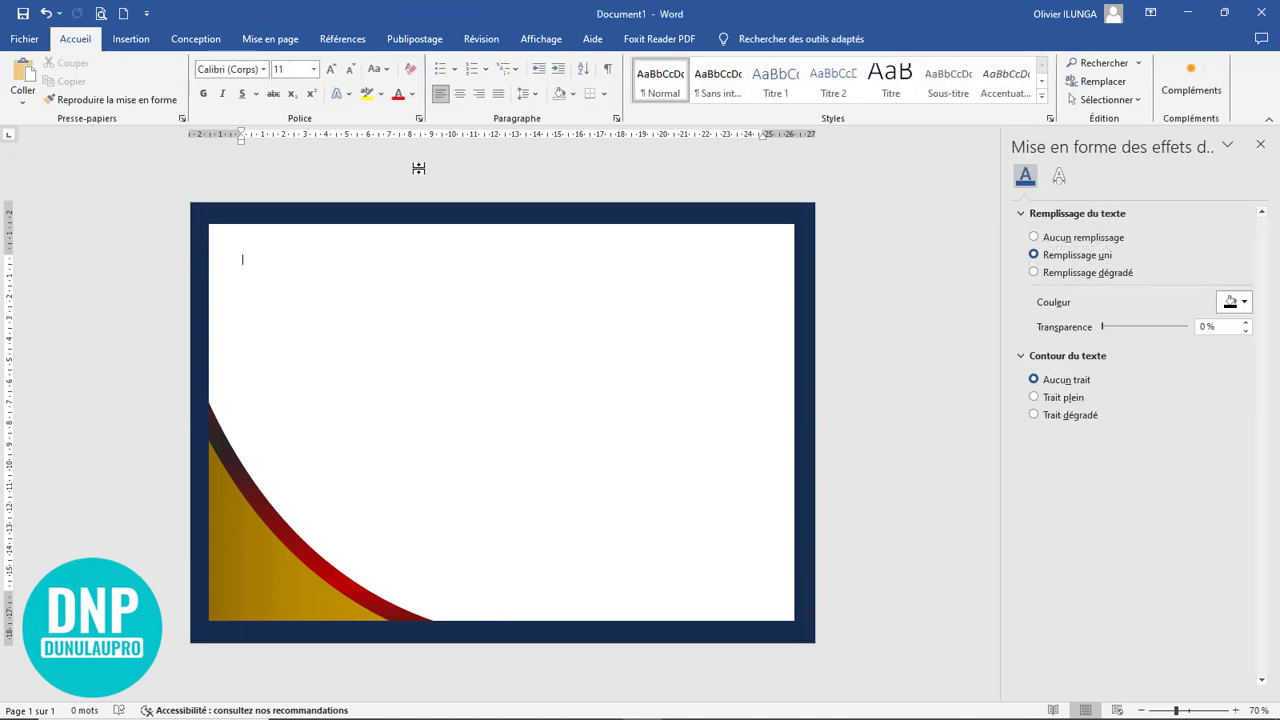
Narrow the border rectangle slightly from its left side to about 28,66 cm wide and deselect it.
{"action": "left_click", "coordinate": [435, 233]}
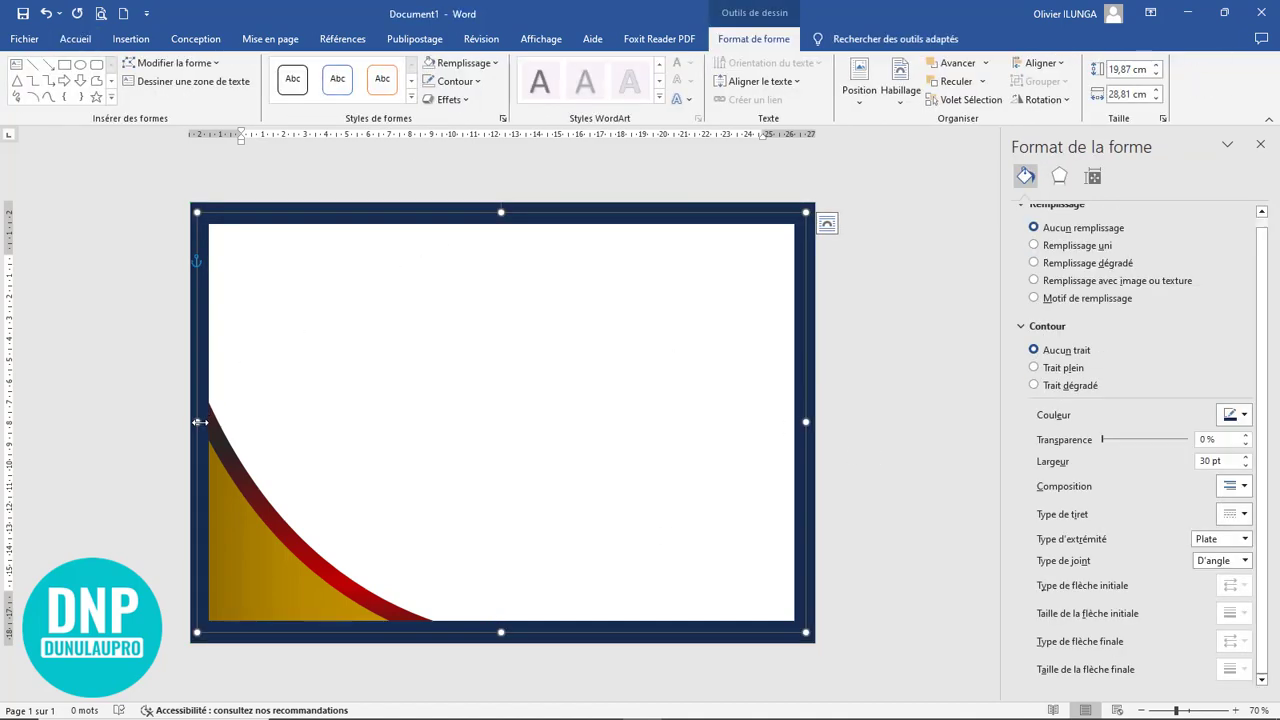
{"action": "left_click_drag", "start_coordinate": [200, 421], "coordinate": [200, 421]}
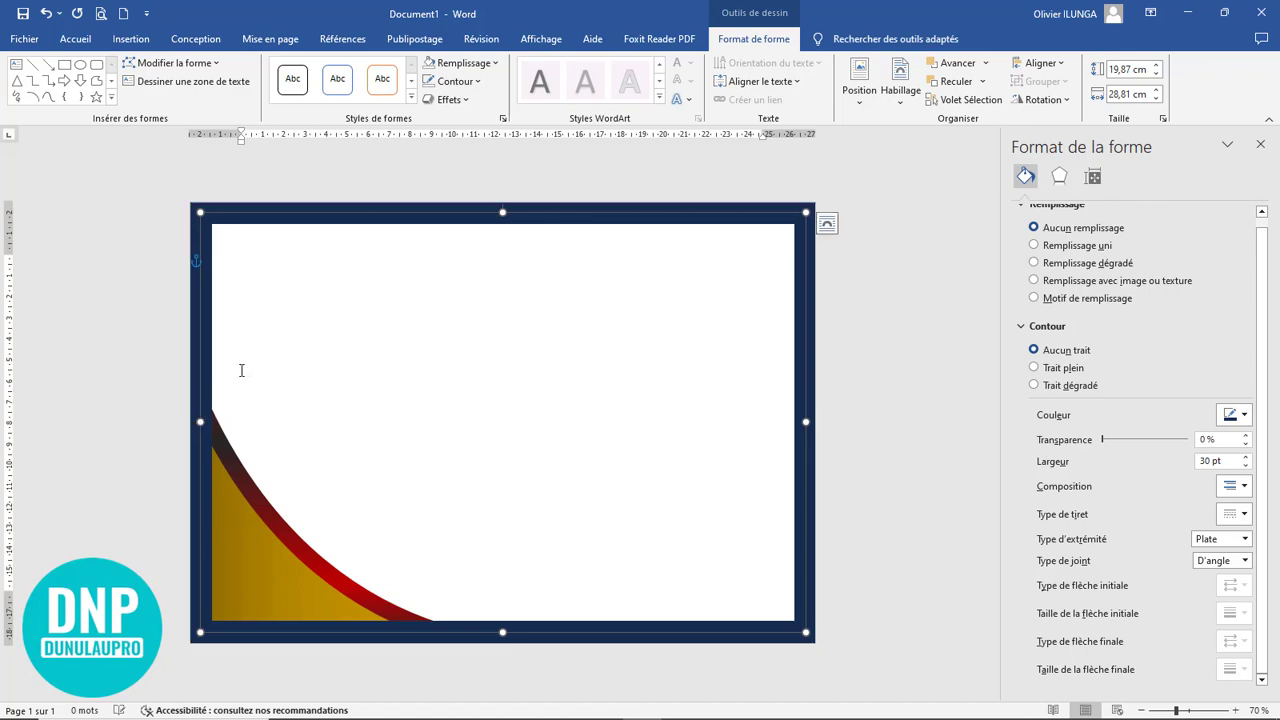
{"action": "left_click", "coordinate": [484, 417]}
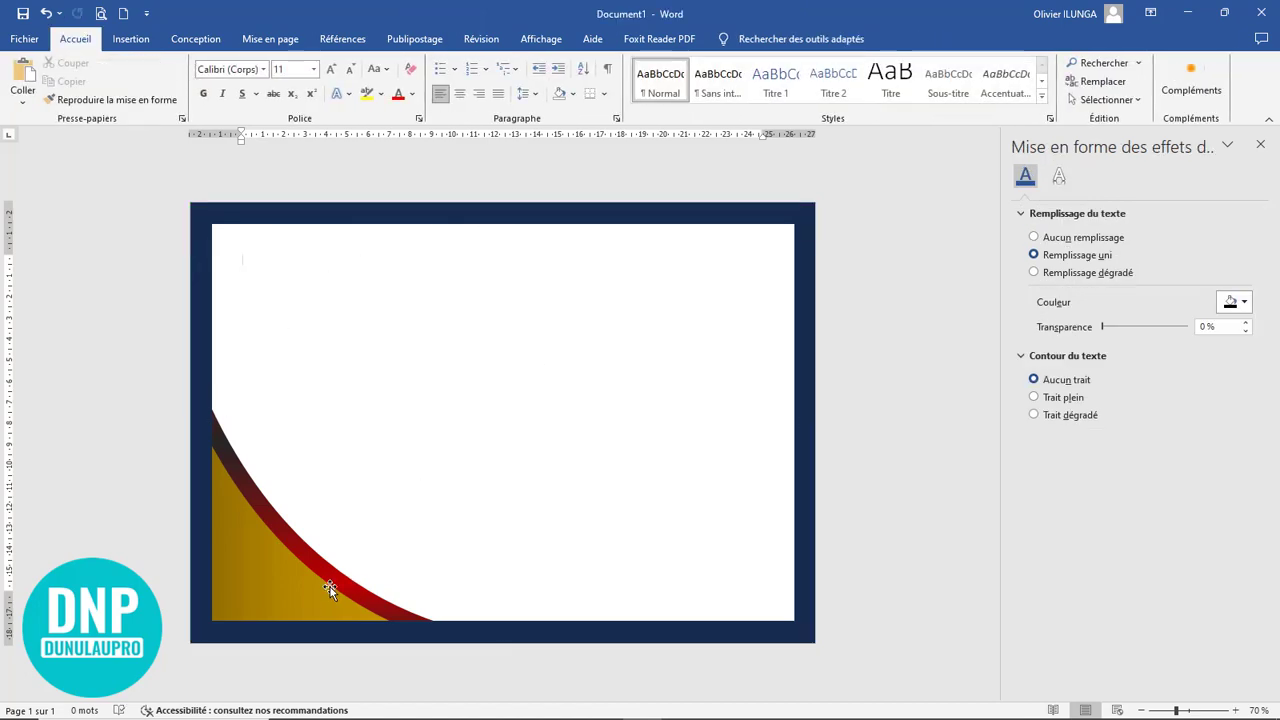
Give the border rectangle a gradient outline (Trait dégradé) with a dark gold first stop and a lighter gold second stop at 55 %.
{"action": "left_click", "coordinate": [540, 632]}
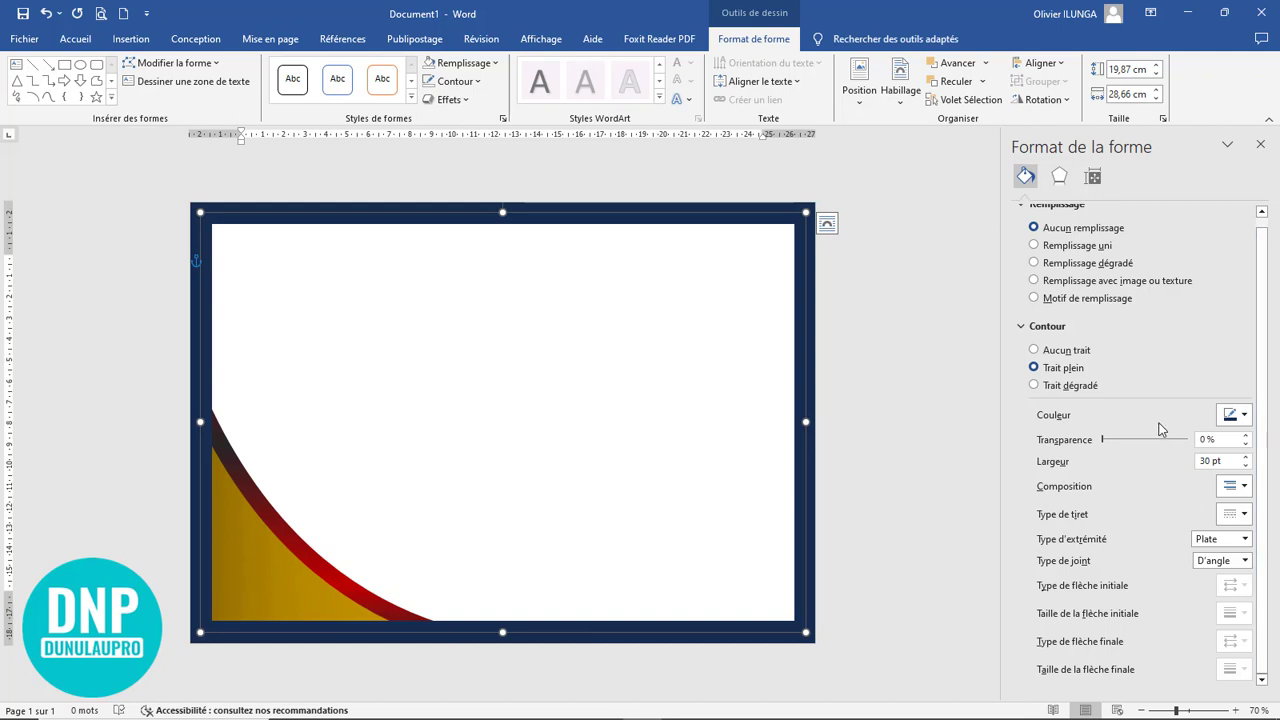
{"action": "left_click", "coordinate": [1035, 385]}
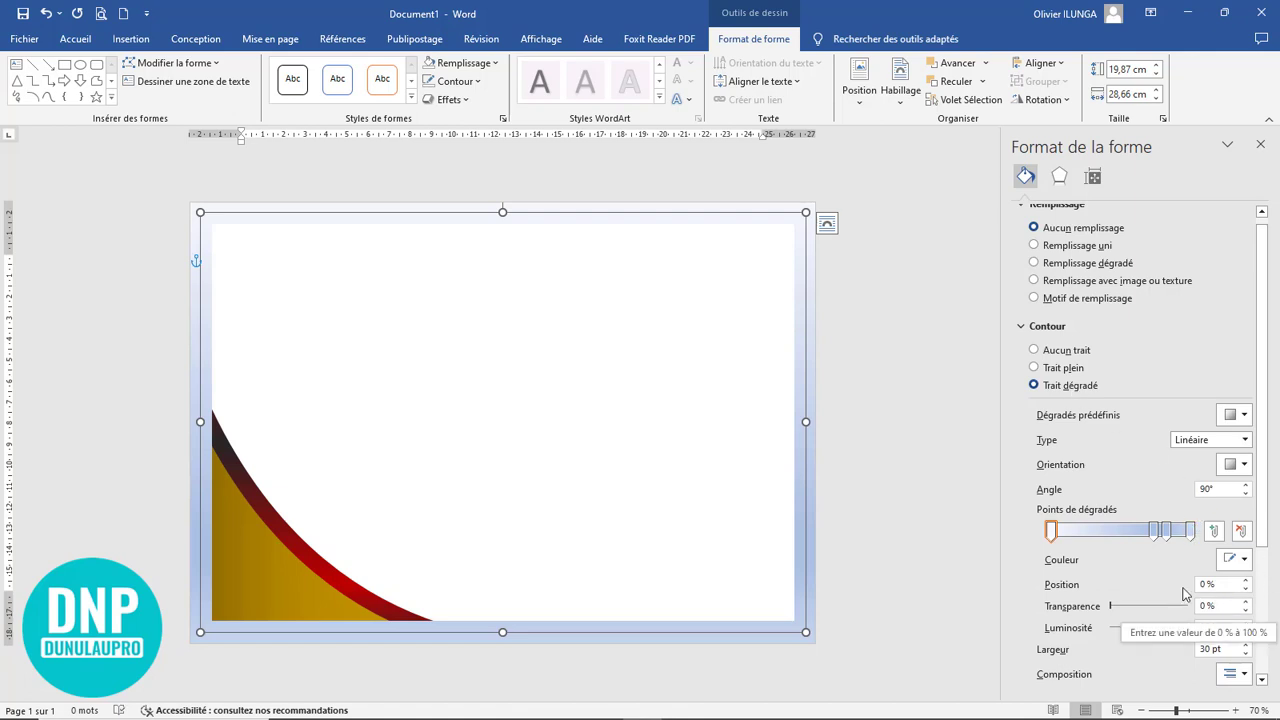
{"action": "left_click", "coordinate": [1245, 560]}
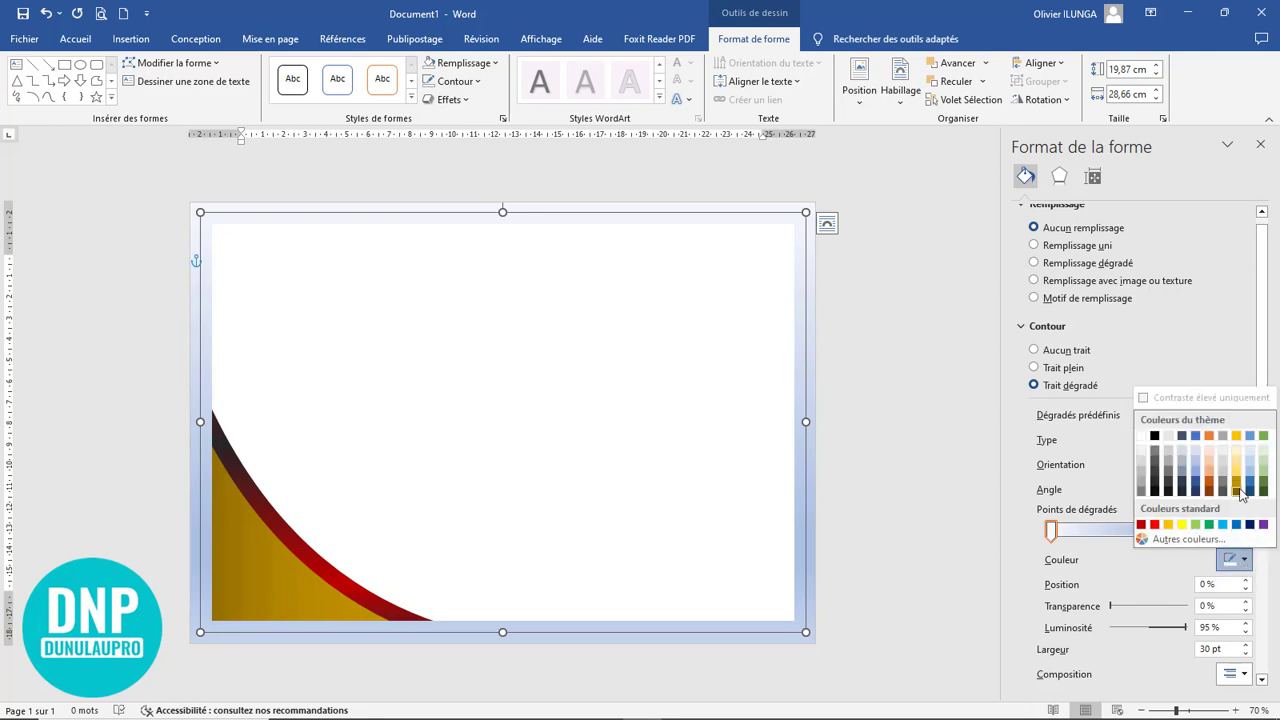
{"action": "left_click", "coordinate": [1237, 490]}
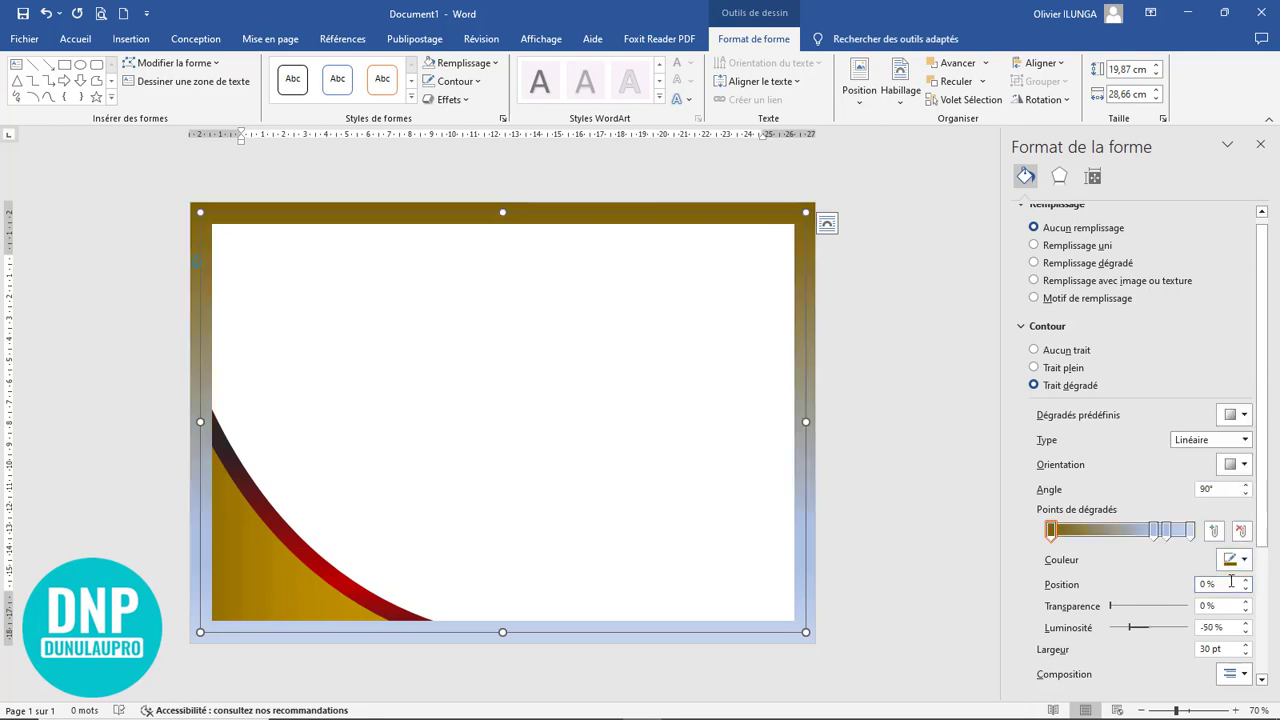
{"action": "left_click_drag", "start_coordinate": [1151, 537], "coordinate": [1127, 537]}
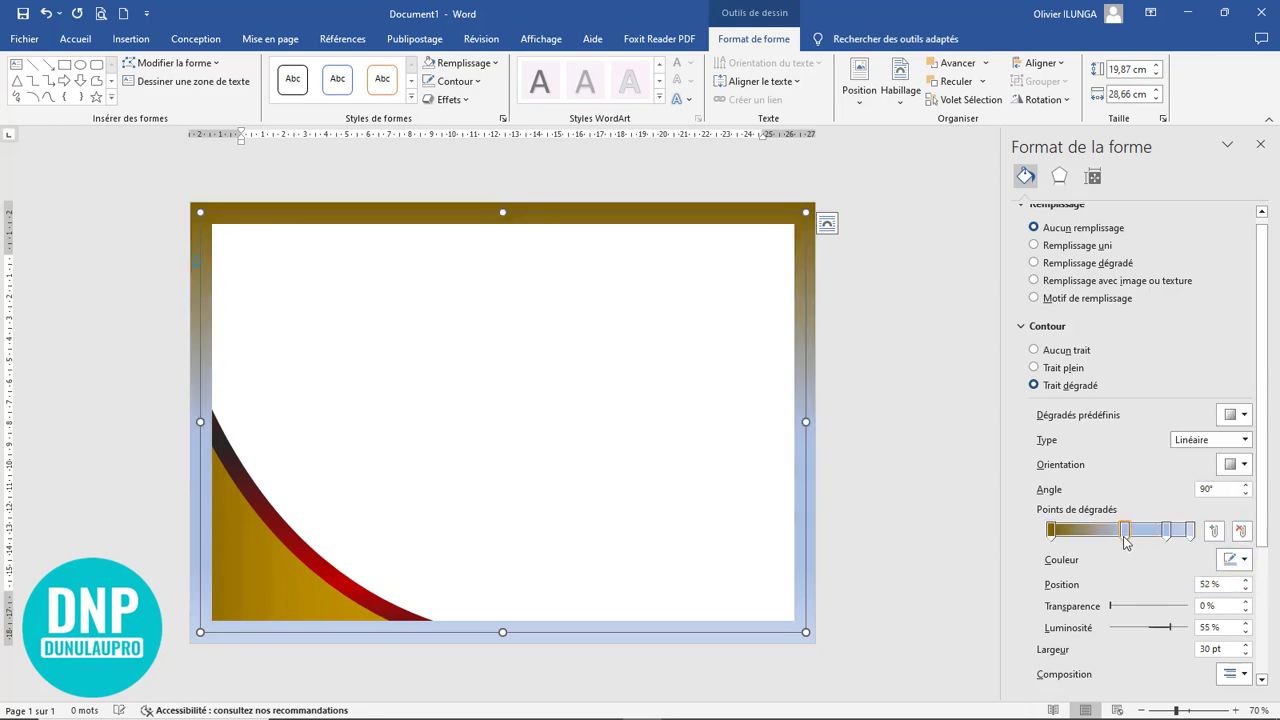
{"action": "left_click", "coordinate": [1246, 562]}
{"action": "left_click", "coordinate": [1237, 497]}
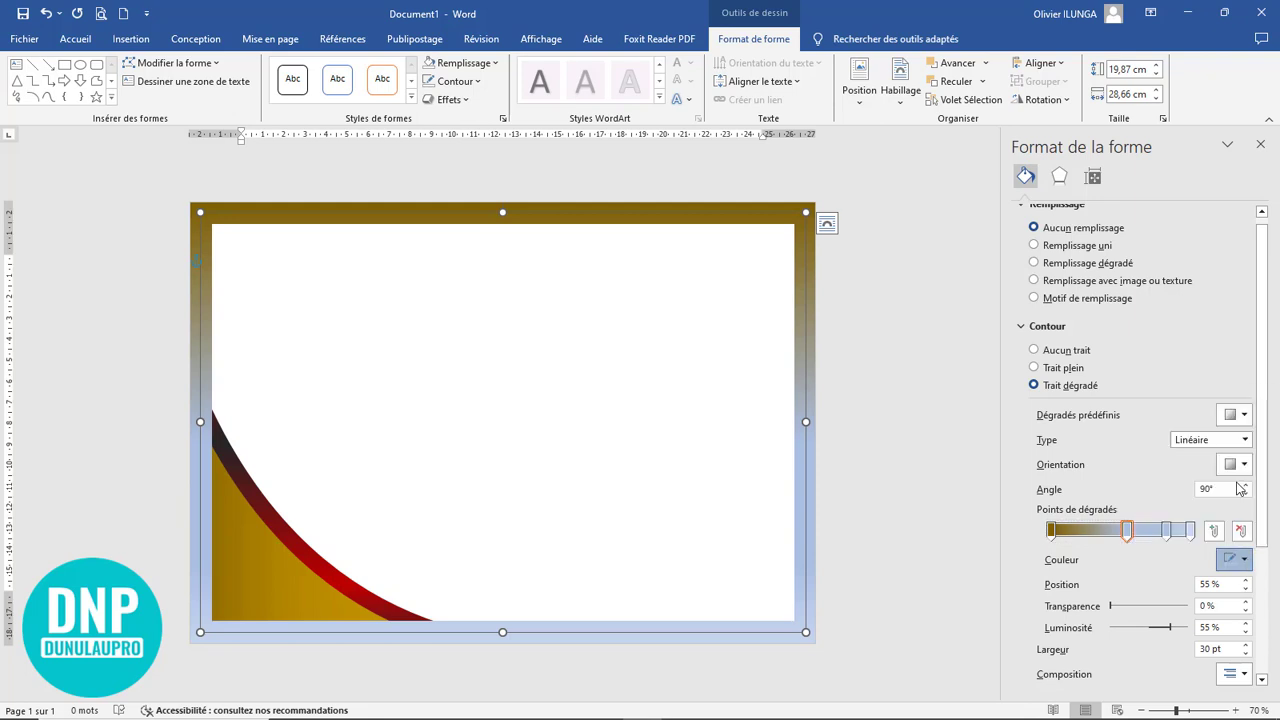
Colour the outline's gradient stop at 83 % dark gold and its last stop lighter gold, and deselect the rectangle.
{"action": "left_click", "coordinate": [1166, 530]}
{"action": "left_click", "coordinate": [1246, 562]}
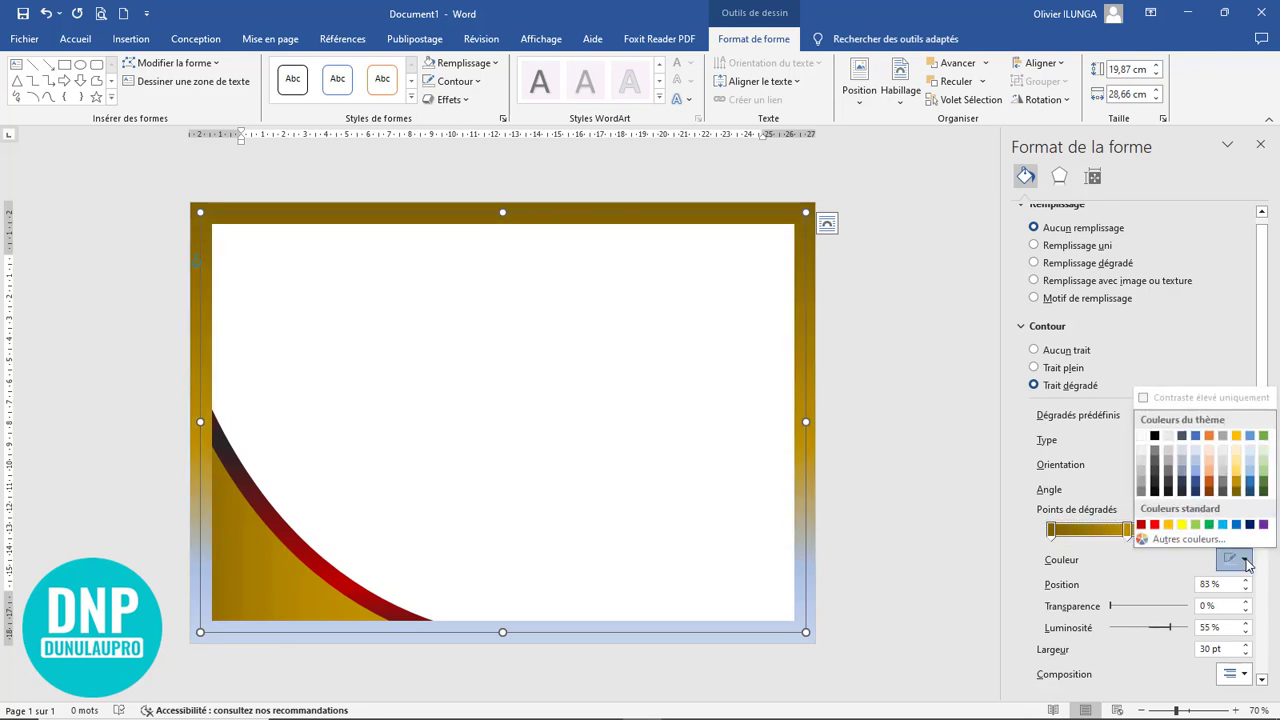
{"action": "left_click", "coordinate": [1237, 493]}
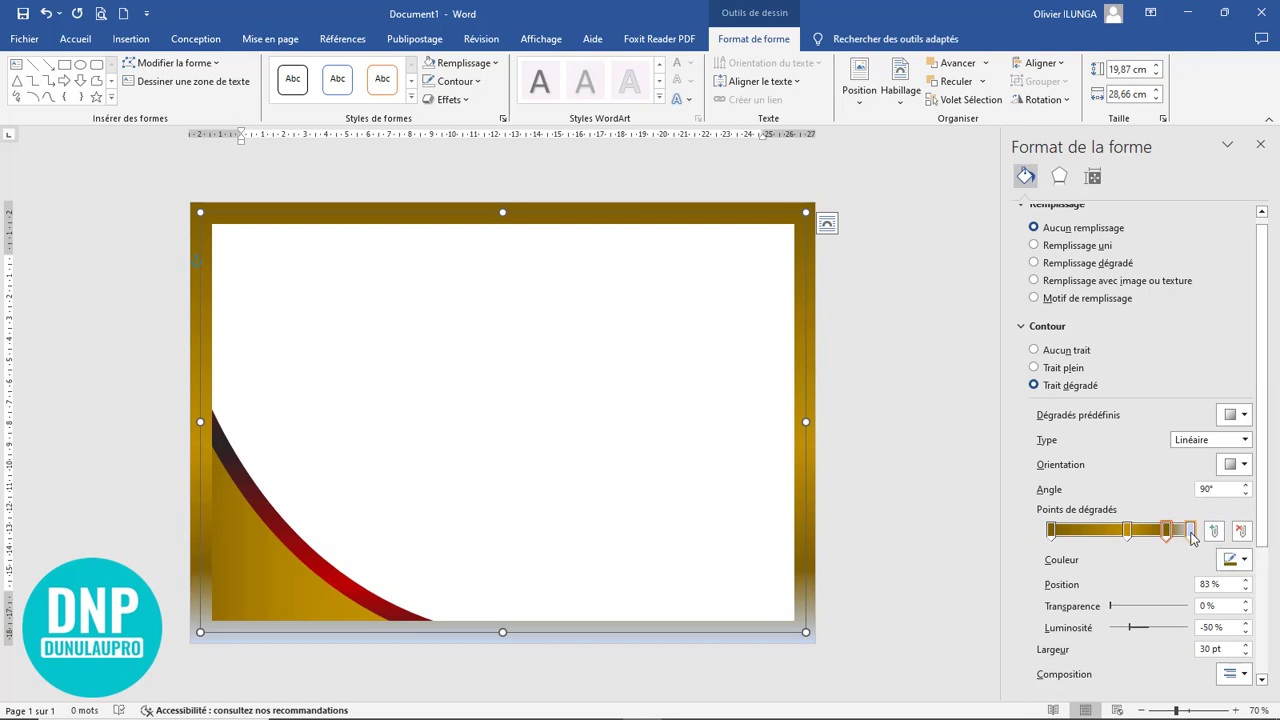
{"action": "left_click", "coordinate": [1197, 530]}
{"action": "left_click", "coordinate": [1244, 560]}
{"action": "left_click", "coordinate": [1237, 486]}
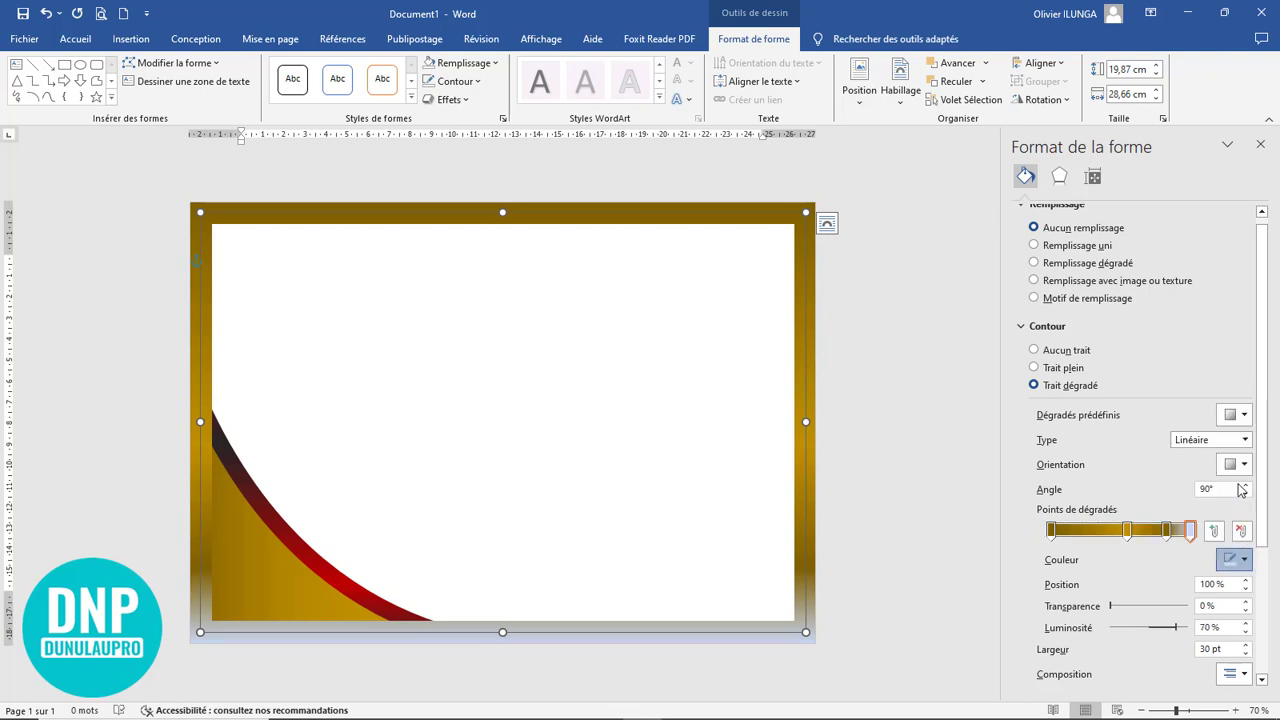
{"action": "left_click", "coordinate": [771, 523]}
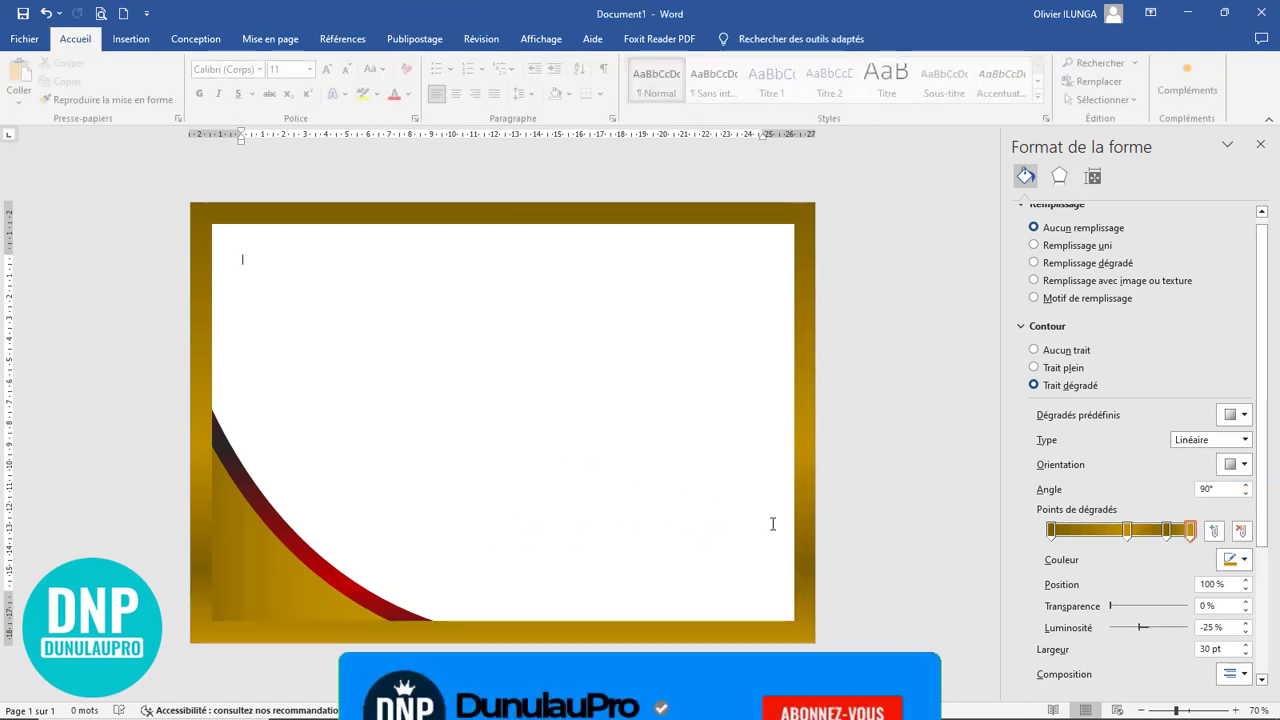
Bring the curved corner shape forward in front of the gold border rectangle and deselect it.
{"action": "left_click", "coordinate": [272, 589]}
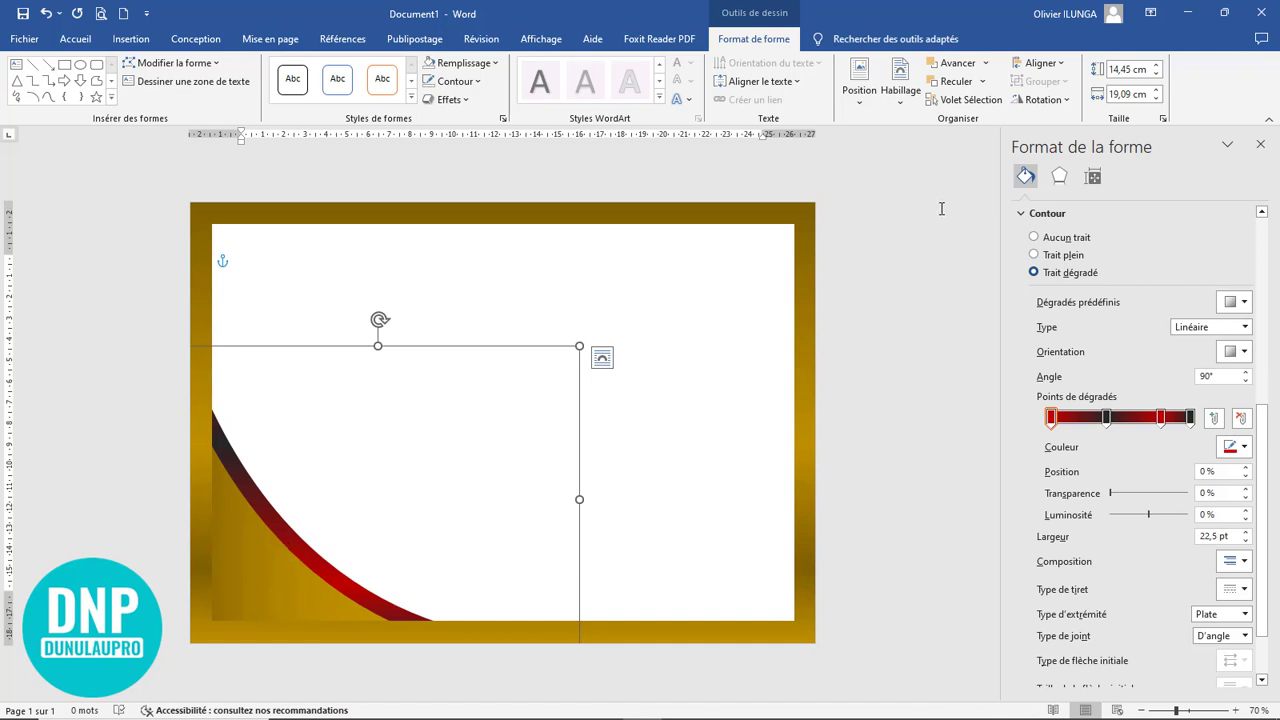
{"action": "left_click", "coordinate": [985, 82]}
{"action": "left_click", "coordinate": [986, 64]}
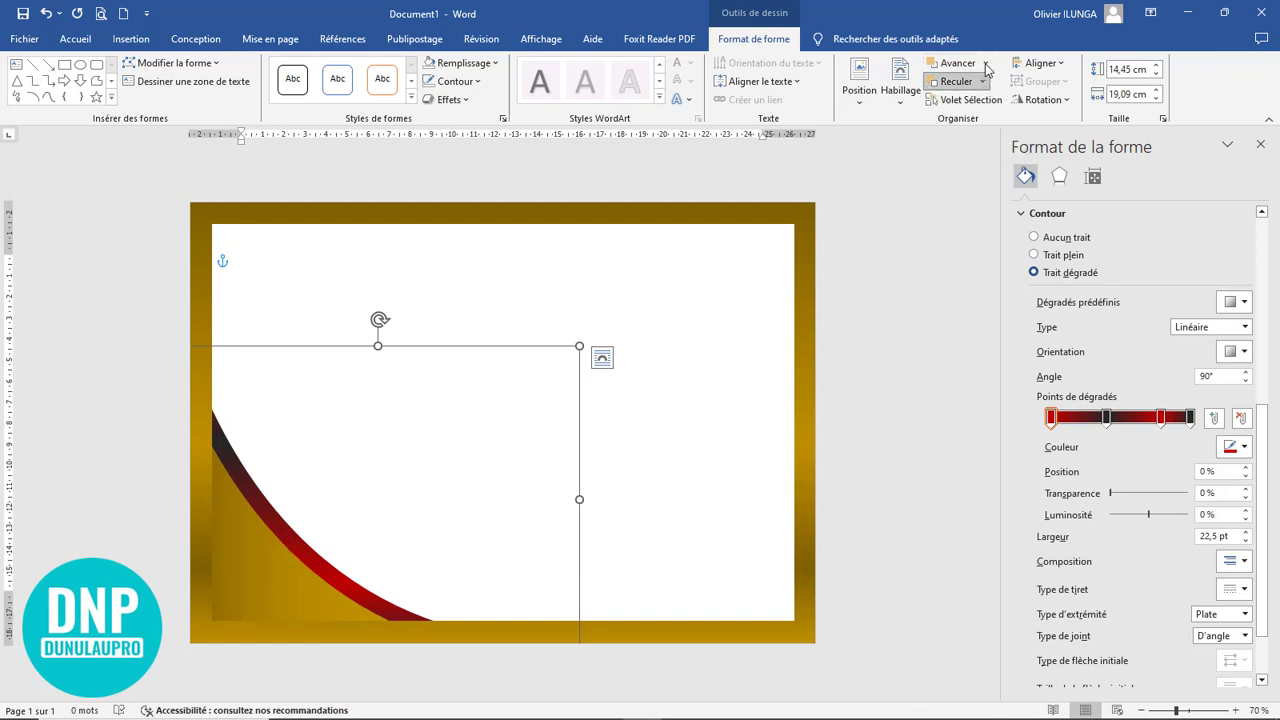
{"action": "left_click", "coordinate": [965, 96]}
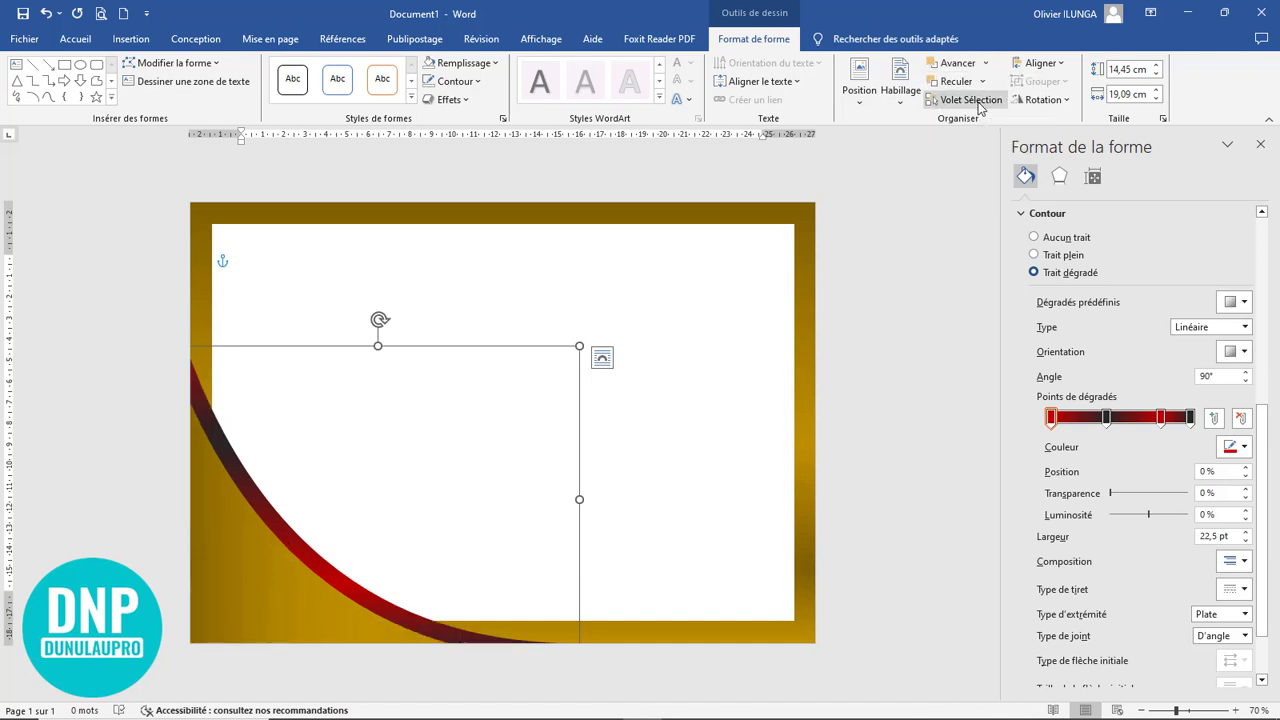
{"action": "left_click", "coordinate": [870, 450]}
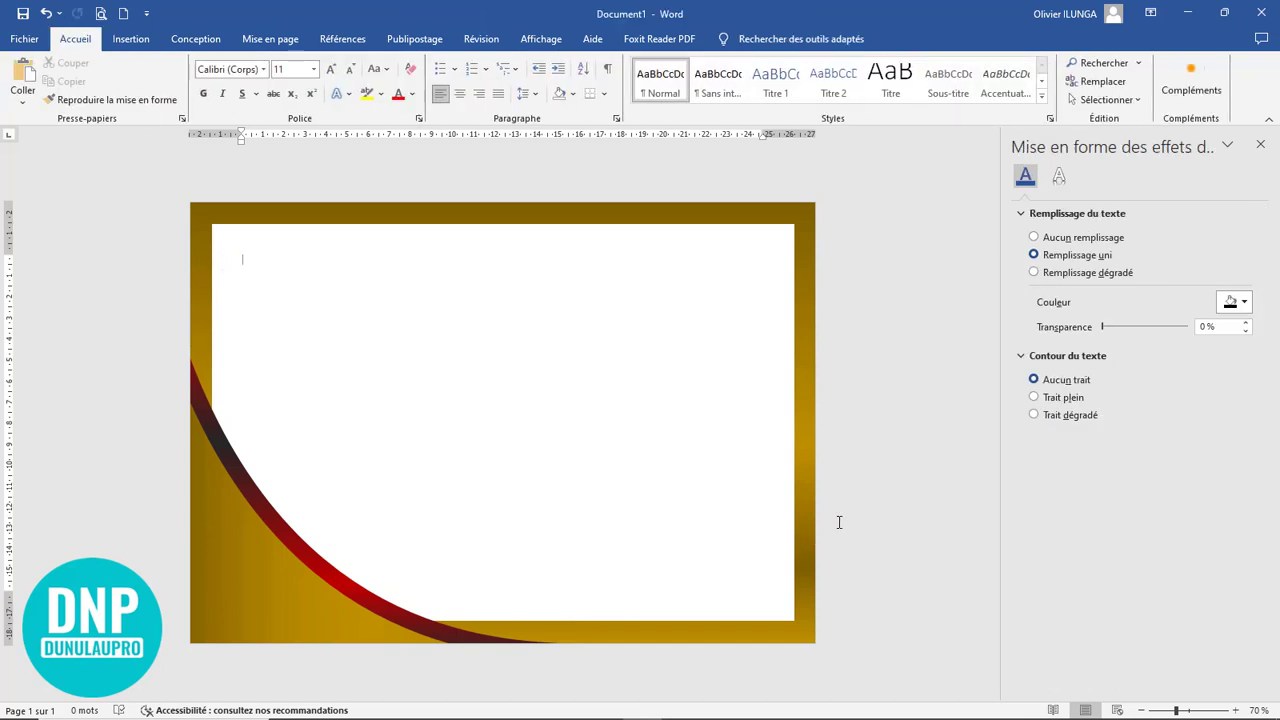
Duplicate the curved shape, rotate the copy by 180° and place it over the page's upper-right corner.
{"action": "left_click", "coordinate": [264, 577]}
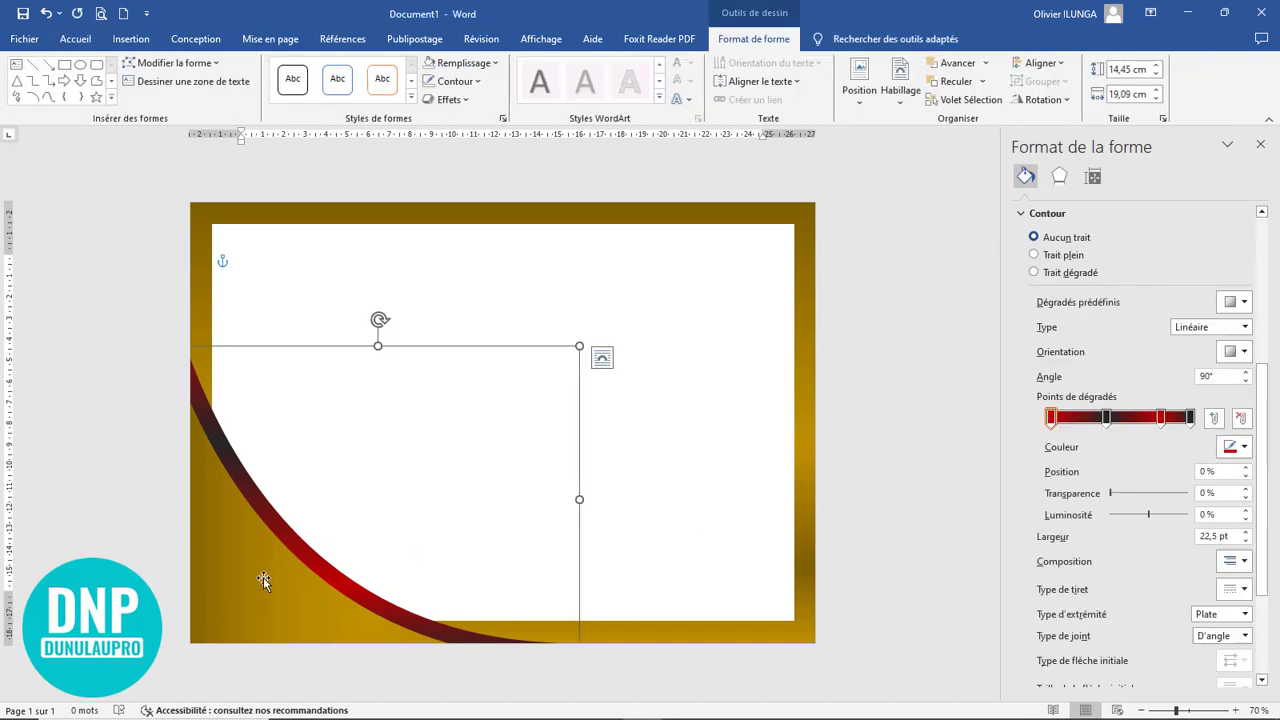
{"action": "left_click_drag", "start_coordinate": [263, 577], "coordinate": [451, 491]}
{"action": "left_click_drag", "start_coordinate": [580, 231], "coordinate": [578, 580]}
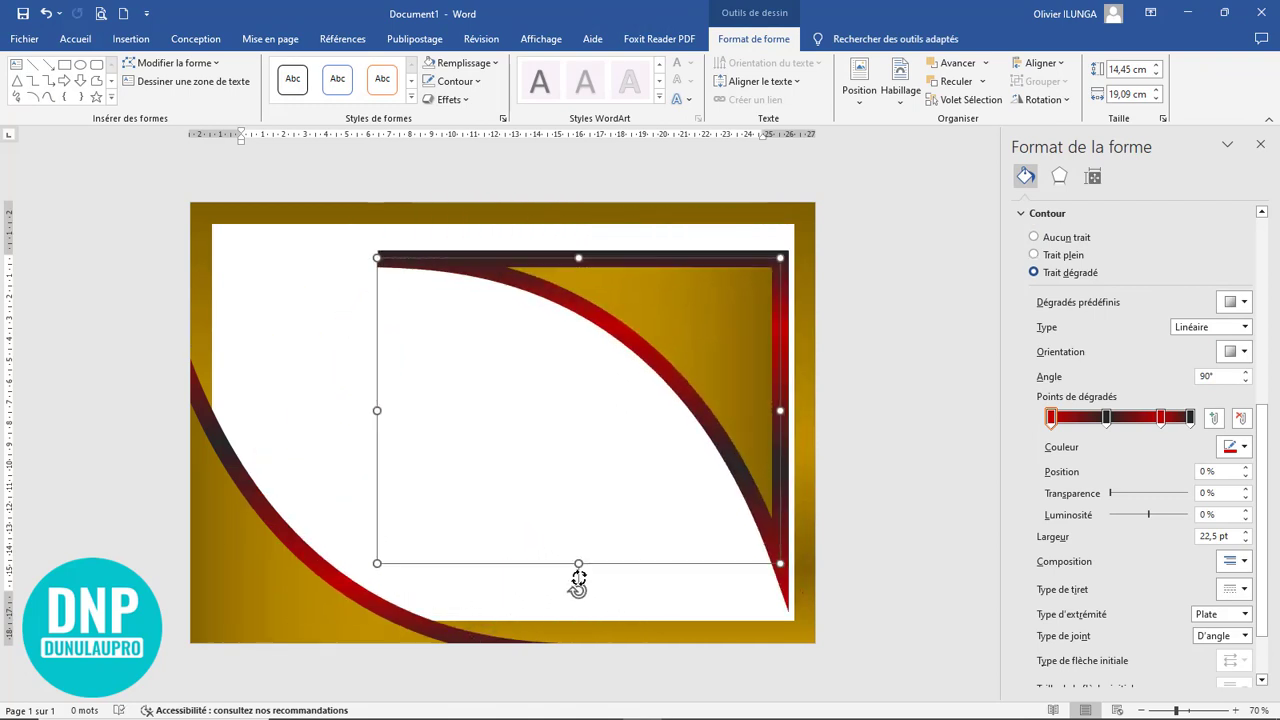
{"action": "left_click_drag", "start_coordinate": [706, 394], "coordinate": [759, 315]}
{"action": "left_click", "coordinate": [885, 388]}
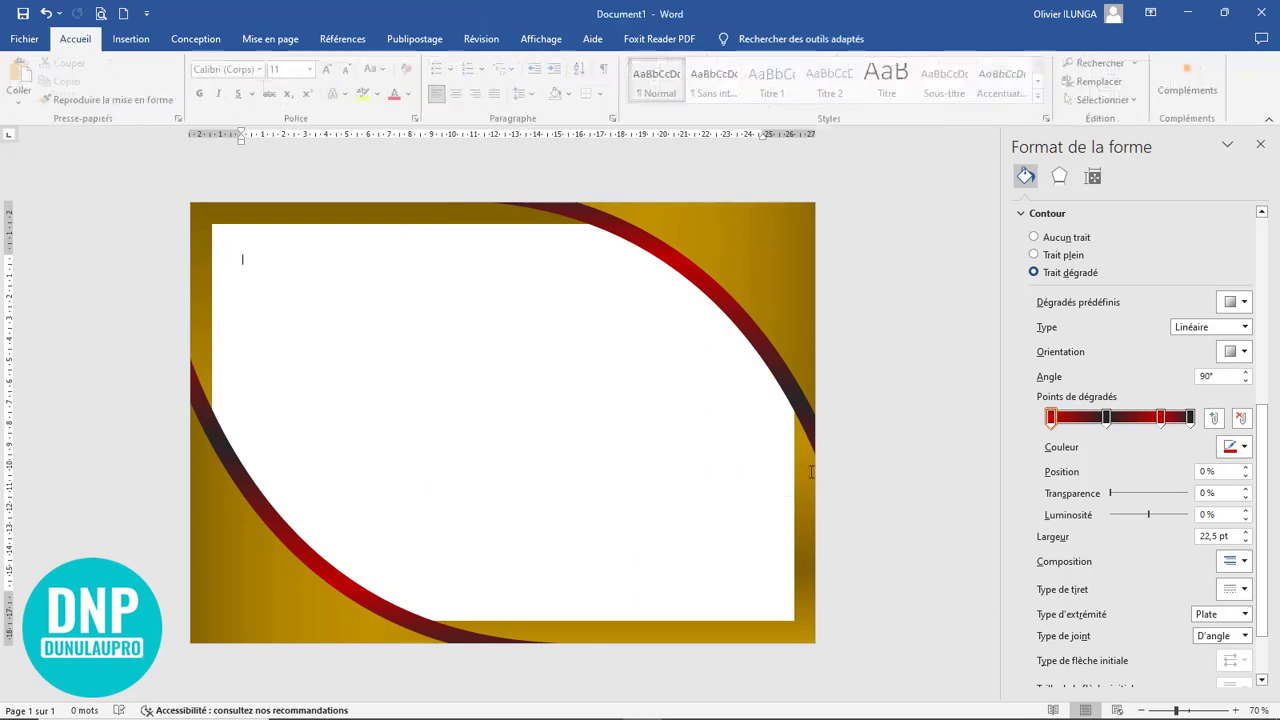
Close the text effects formatting pane and examine the whole frame design at different zoom levels.
{"action": "scroll", "coordinate": [594, 563], "scroll_direction": "down", "scroll_amount": 2}
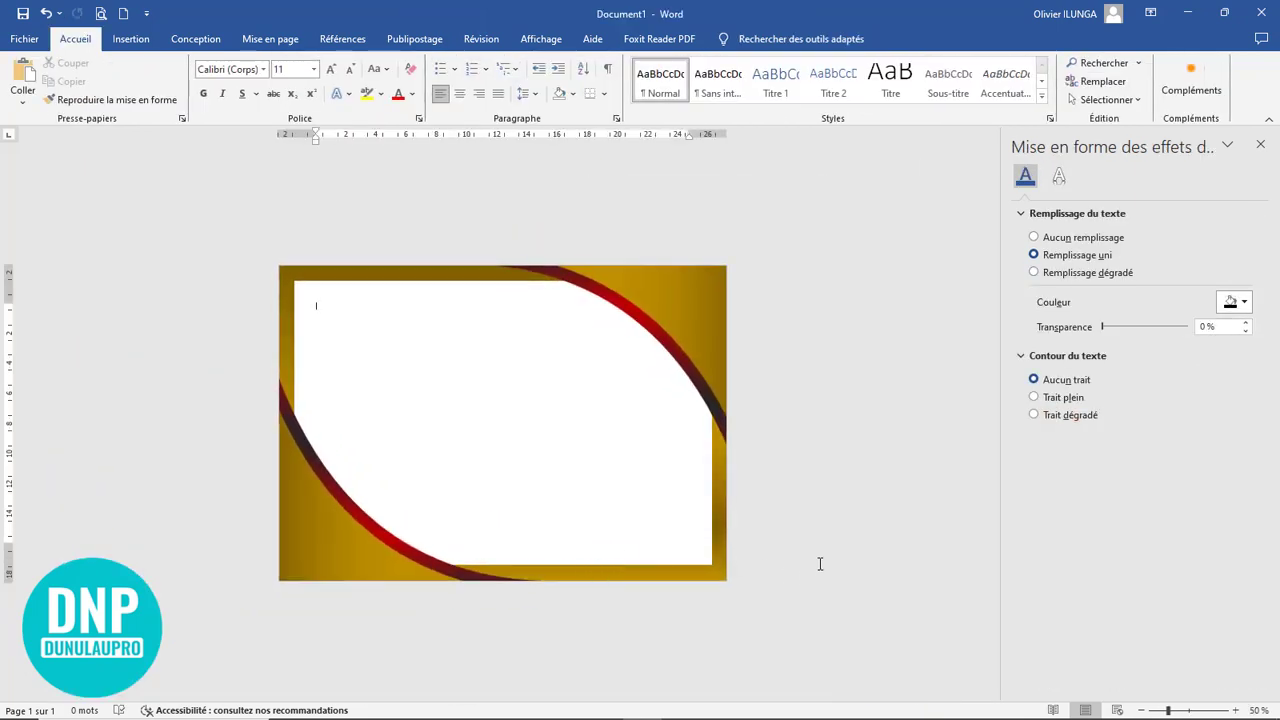
{"action": "scroll", "coordinate": [610, 549], "scroll_direction": "up", "scroll_amount": 2}
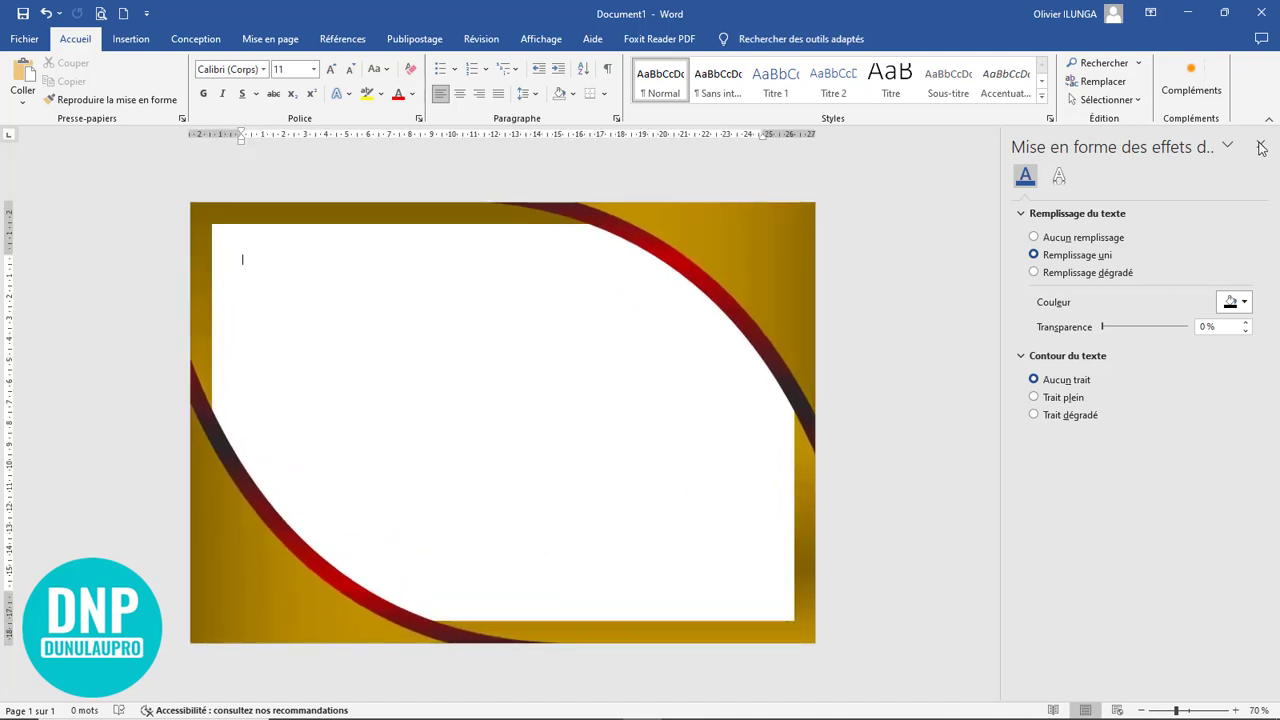
{"action": "left_click", "coordinate": [1261, 143]}
{"action": "scroll", "coordinate": [690, 423], "scroll_direction": "up", "scroll_amount": 2}
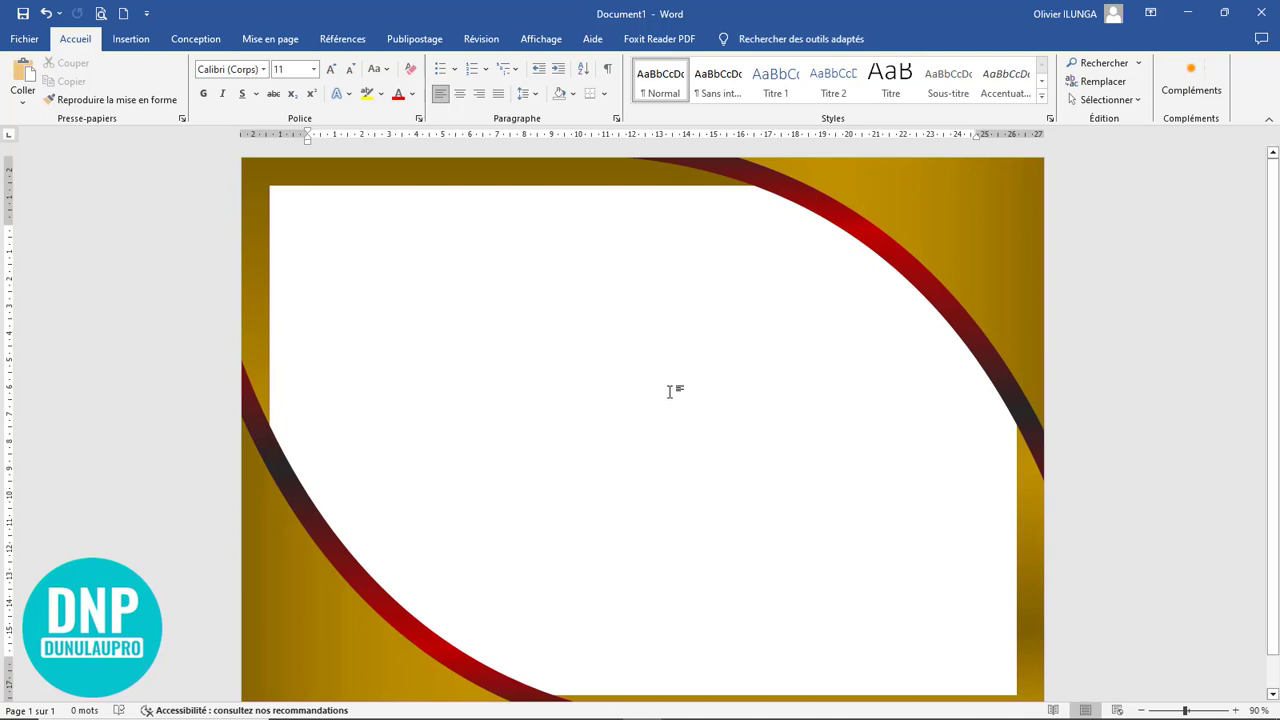
{"action": "scroll", "coordinate": [672, 396], "scroll_direction": "down", "scroll_amount": 2}
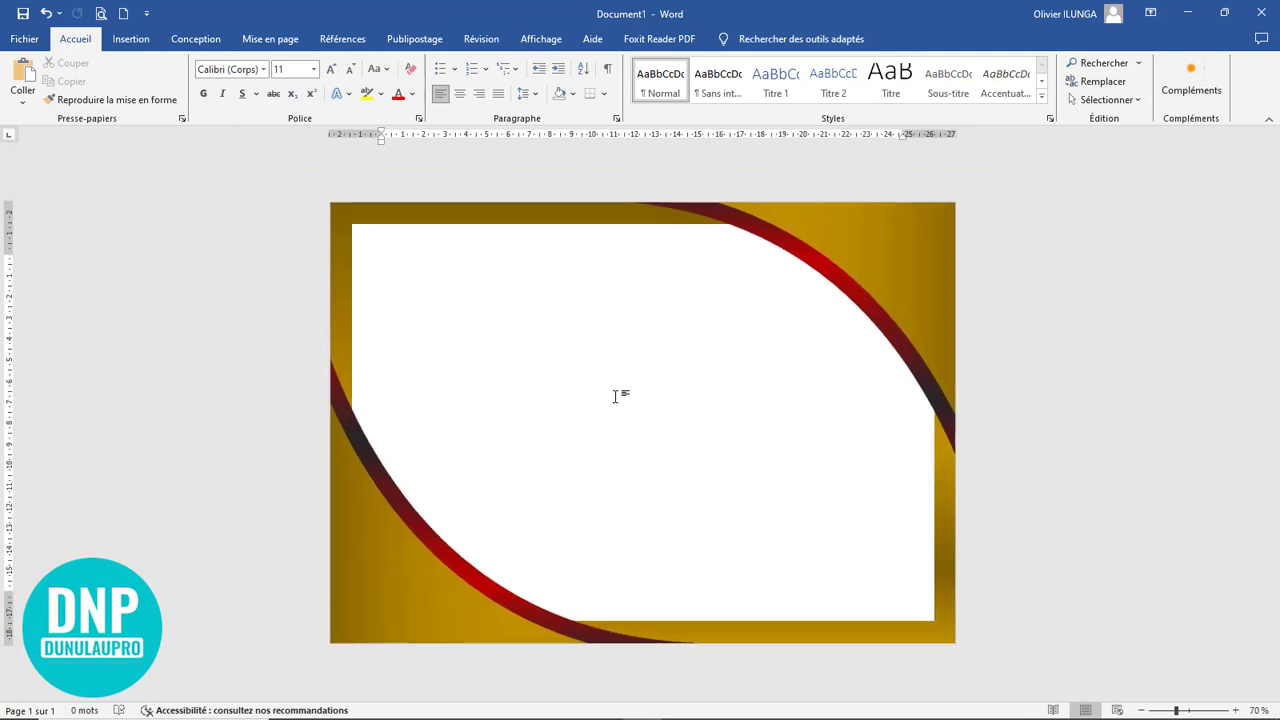
{"action": "scroll", "coordinate": [800, 429], "scroll_direction": "up", "scroll_amount": 2}
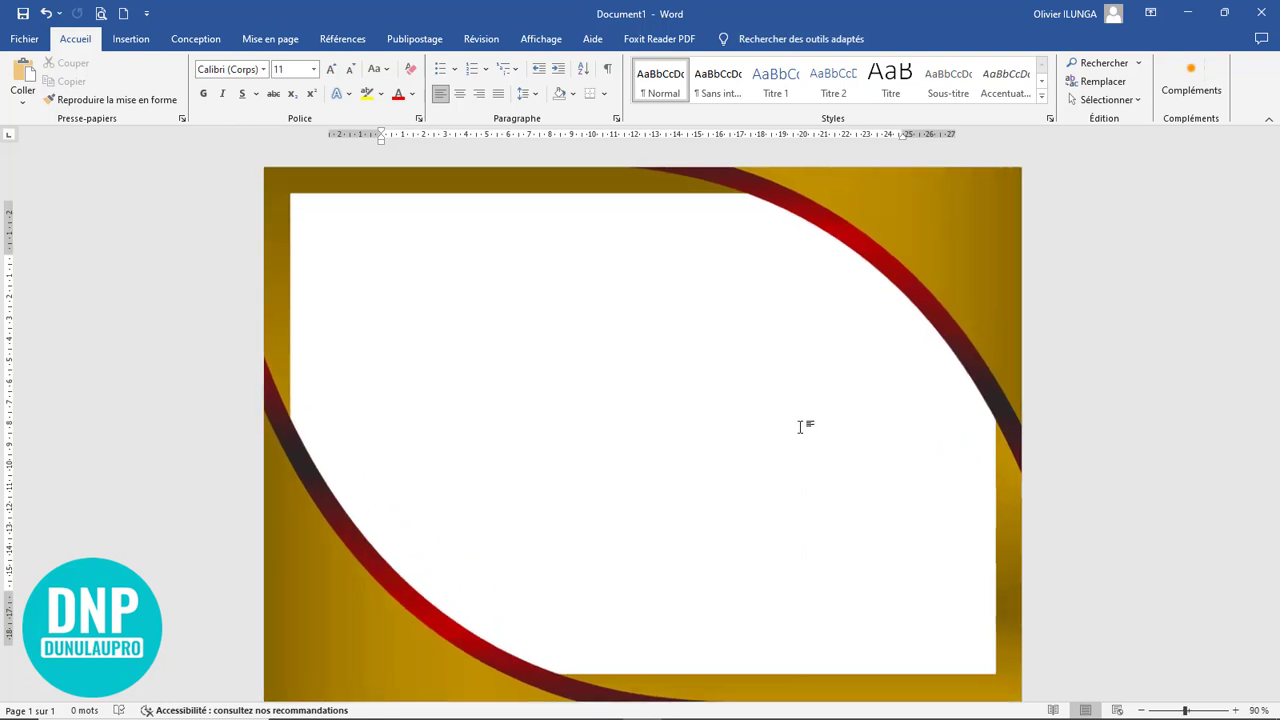
{"action": "scroll", "coordinate": [791, 426], "scroll_direction": "down", "scroll_amount": 2}
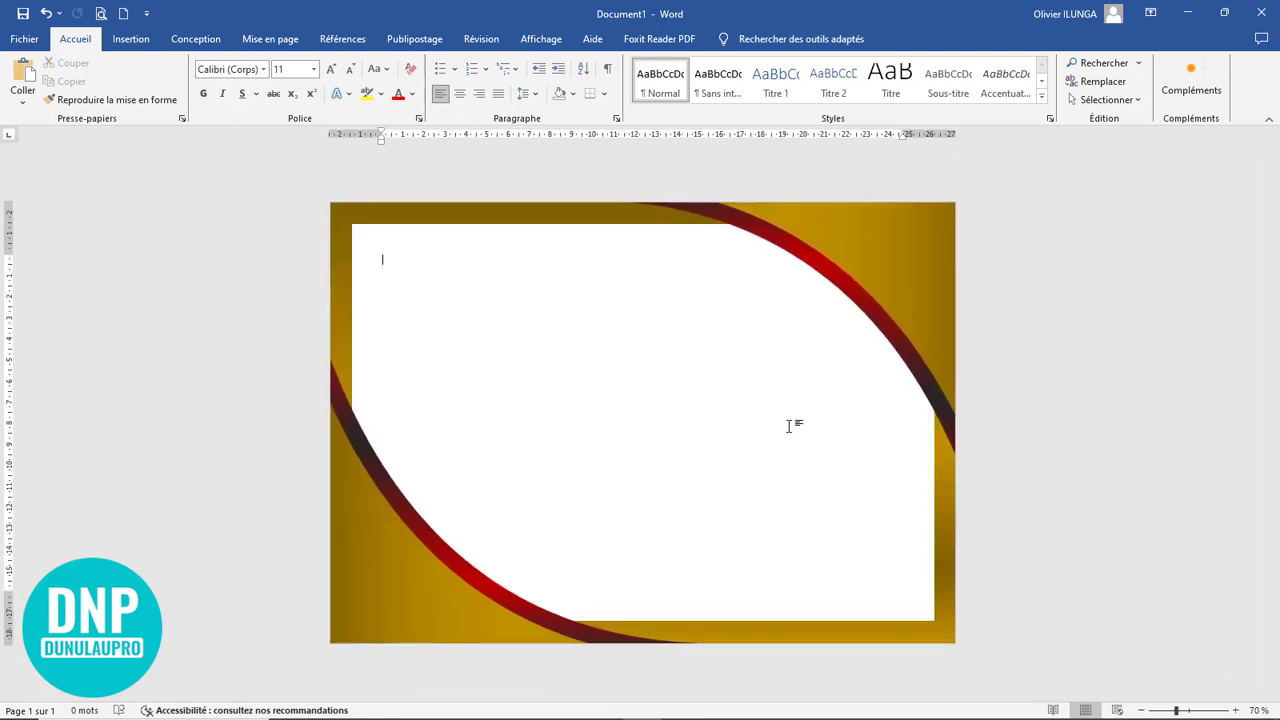
Draw a text box about 16,76 cm wide and 3,56 cm high near the page's upper-left and enter "Brevet d'aptitude professionnelle".
{"action": "left_click", "coordinate": [131, 39]}
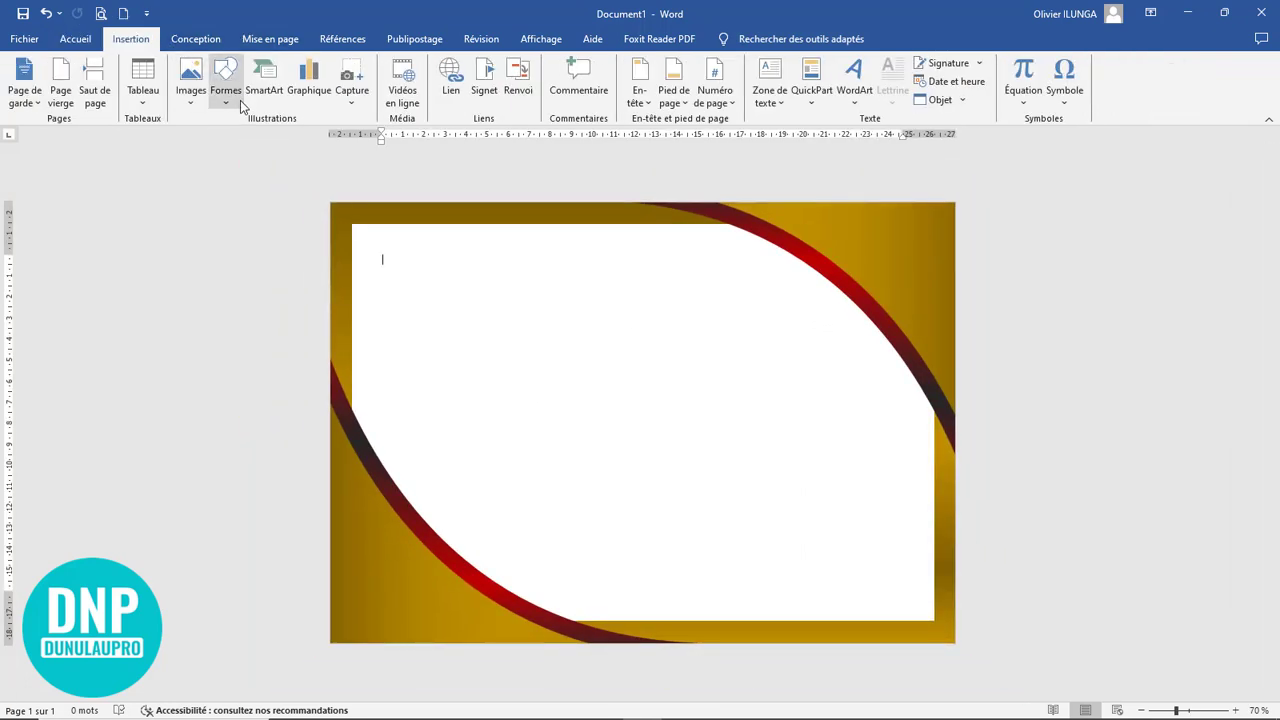
{"action": "left_click", "coordinate": [232, 104]}
{"action": "left_click", "coordinate": [251, 136]}
{"action": "left_click_drag", "start_coordinate": [394, 238], "coordinate": [748, 314]}
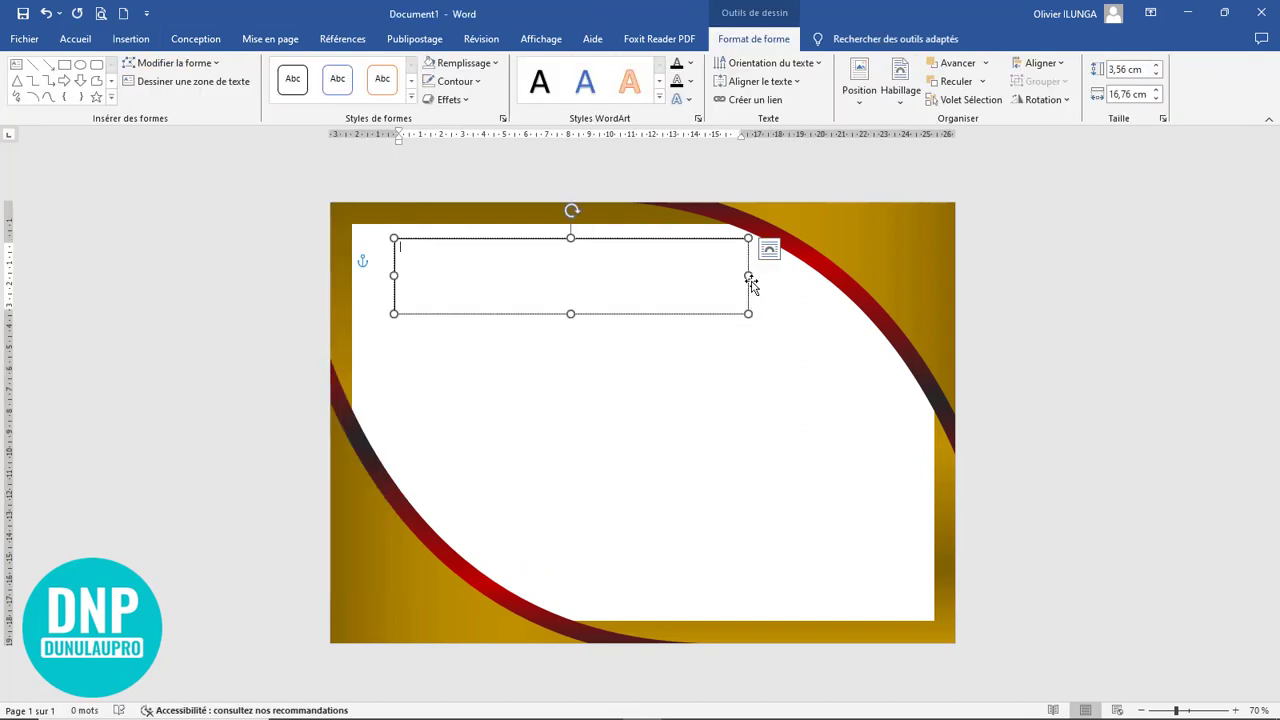
{"action": "type", "text": "Breevt d"}
{"action": "type", "text": "'aptitude professionnelle"}
Format the title text in Montserrat Black, in uppercase, with its font size increased to 22.
{"action": "left_click_drag", "start_coordinate": [573, 247], "coordinate": [396, 247]}
{"action": "left_click", "coordinate": [77, 41]}
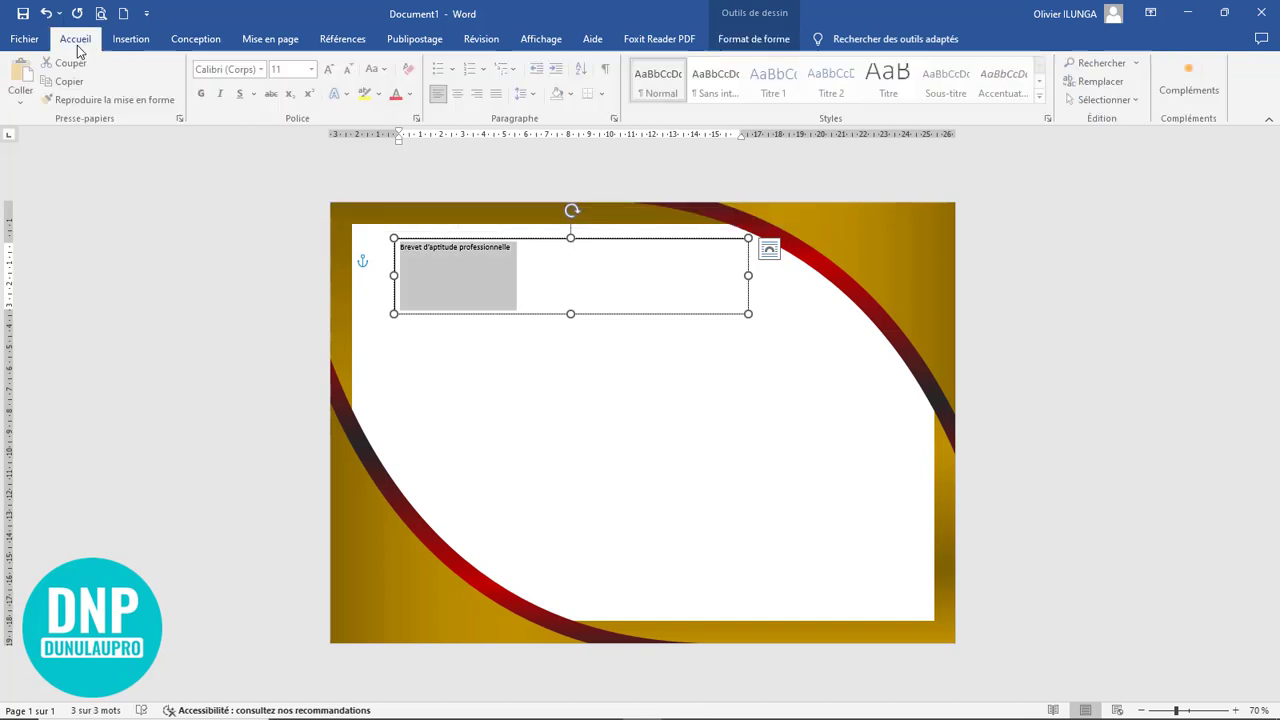
{"action": "left_click", "coordinate": [263, 69]}
{"action": "left_click", "coordinate": [272, 281]}
{"action": "key", "text": "shift+F3"}
{"action": "left_click", "coordinate": [331, 70]}
{"action": "left_click", "coordinate": [331, 70]}
{"action": "left_click", "coordinate": [331, 70]}
{"action": "left_click", "coordinate": [331, 70]}
{"action": "left_click", "coordinate": [331, 70]}
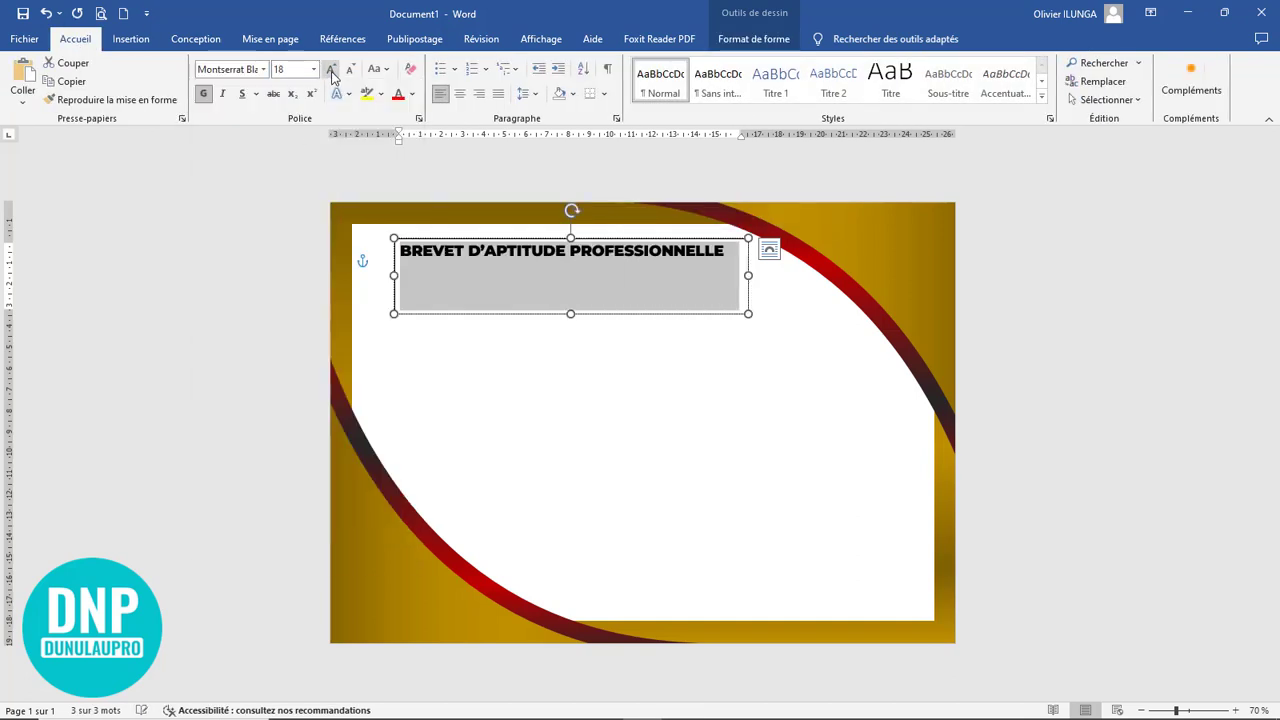
{"action": "left_click", "coordinate": [331, 70]}
Change the whole title's font to Bebas Neue Bold.
{"action": "left_click", "coordinate": [591, 271]}
{"action": "key", "text": "ctrl+a"}
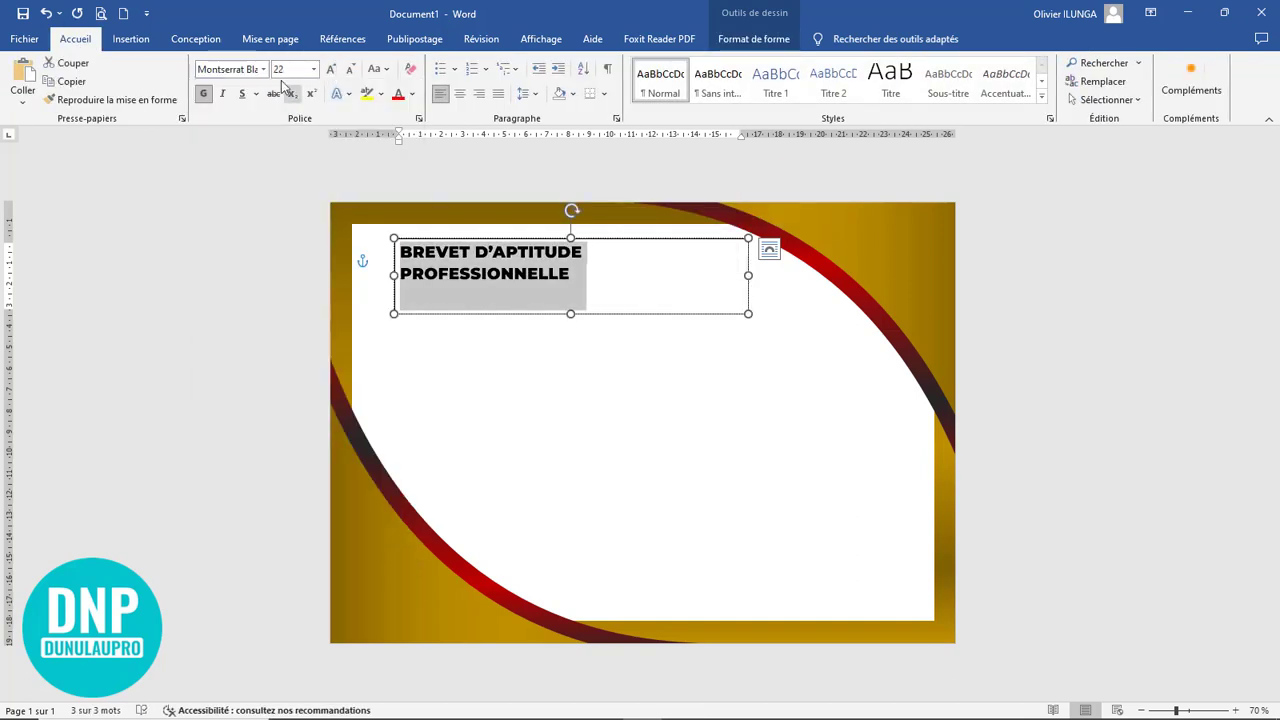
{"action": "left_click", "coordinate": [263, 69]}
{"action": "left_click", "coordinate": [259, 357]}
Put PROFESSIONNELLE on its own line and remove the space after the title's paragraphs.
{"action": "left_click", "coordinate": [506, 253]}
{"action": "key", "text": "Return"}
{"action": "key", "text": "ctrl+a"}
{"action": "left_click", "coordinate": [526, 94]}
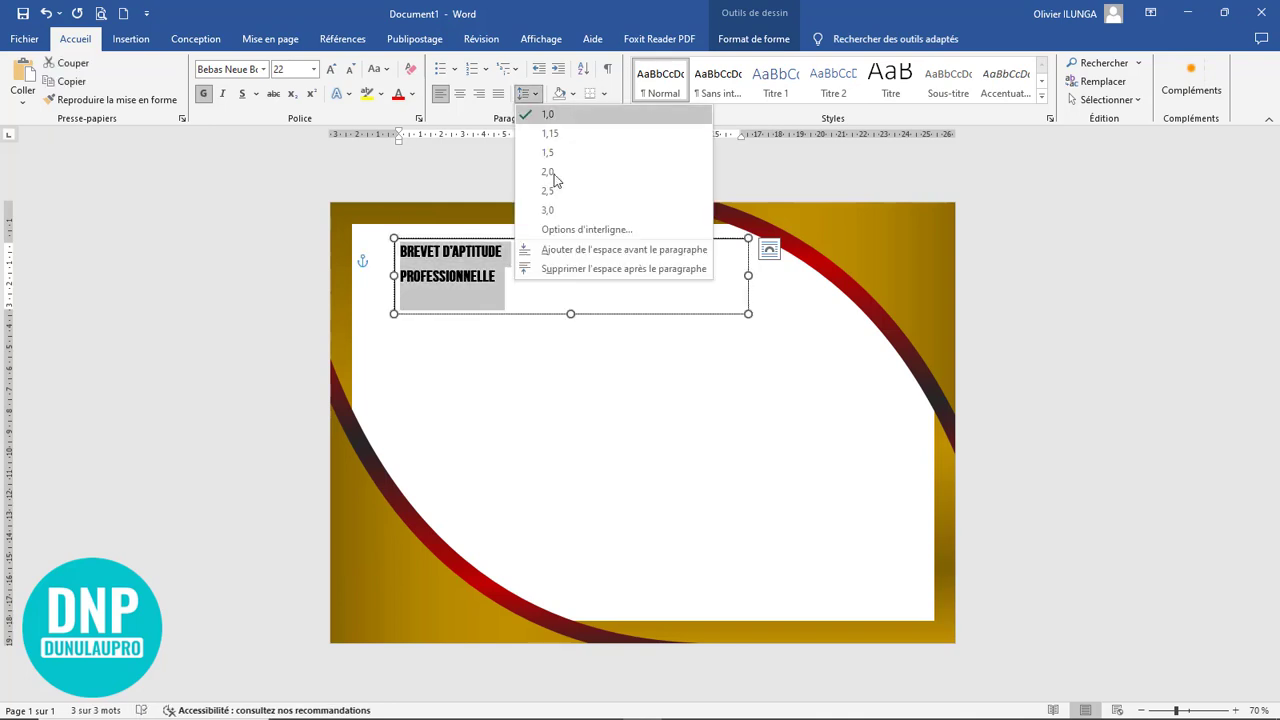
{"action": "left_click", "coordinate": [626, 268]}
Enlarge the two-line title text and extend its text box downward to about 6,37 cm high.
{"action": "left_click", "coordinate": [332, 70]}
{"action": "double_click", "coordinate": [332, 70]}
{"action": "left_click", "coordinate": [332, 70]}
{"action": "double_click", "coordinate": [332, 70]}
{"action": "left_click_drag", "start_coordinate": [571, 314], "coordinate": [576, 374]}
{"action": "double_click", "coordinate": [746, 304]}
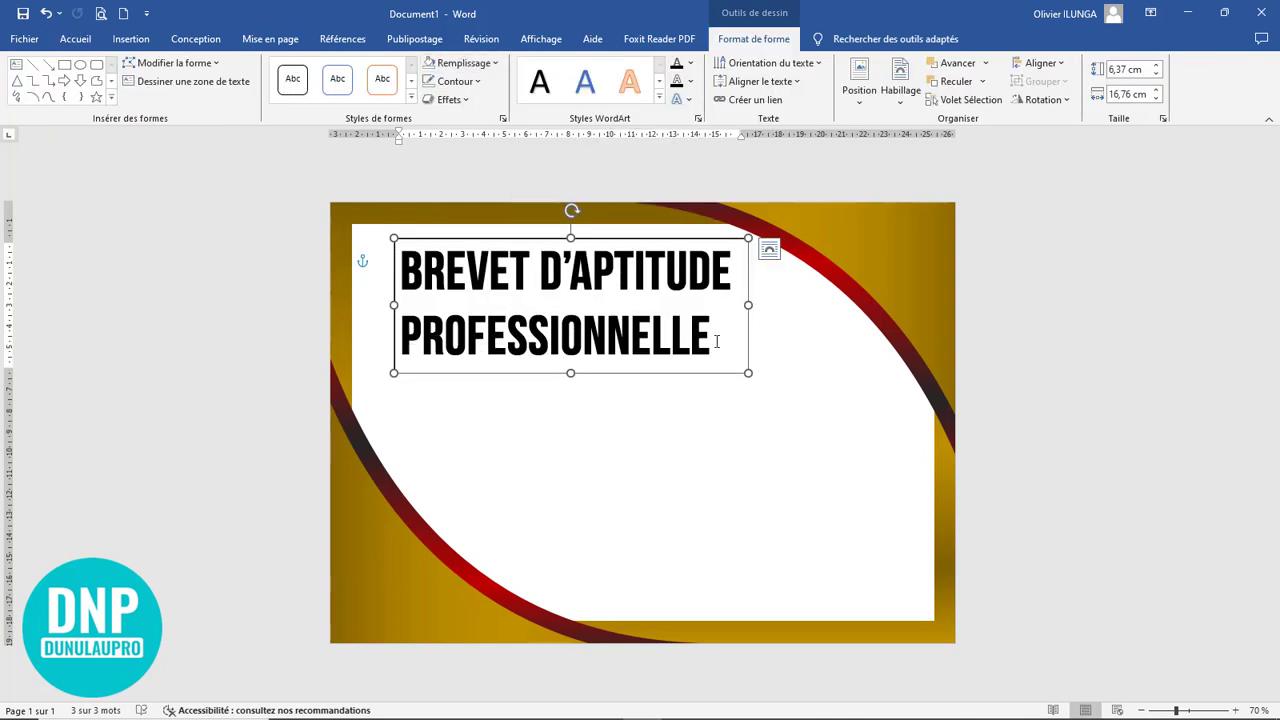
Reduce the font size of the PROFESSIONNELLE line and shorten the text box slightly.
{"action": "left_click_drag", "start_coordinate": [744, 335], "coordinate": [399, 335]}
{"action": "left_click", "coordinate": [74, 38]}
{"action": "left_click", "coordinate": [350, 69]}
{"action": "left_click_drag", "start_coordinate": [571, 373], "coordinate": [402, 262]}
Set both title lines in Montserrat Black and reduce their font sizes, with PROFESSIONNELLE at 28.
{"action": "double_click", "coordinate": [612, 338]}
{"action": "left_click", "coordinate": [263, 69]}
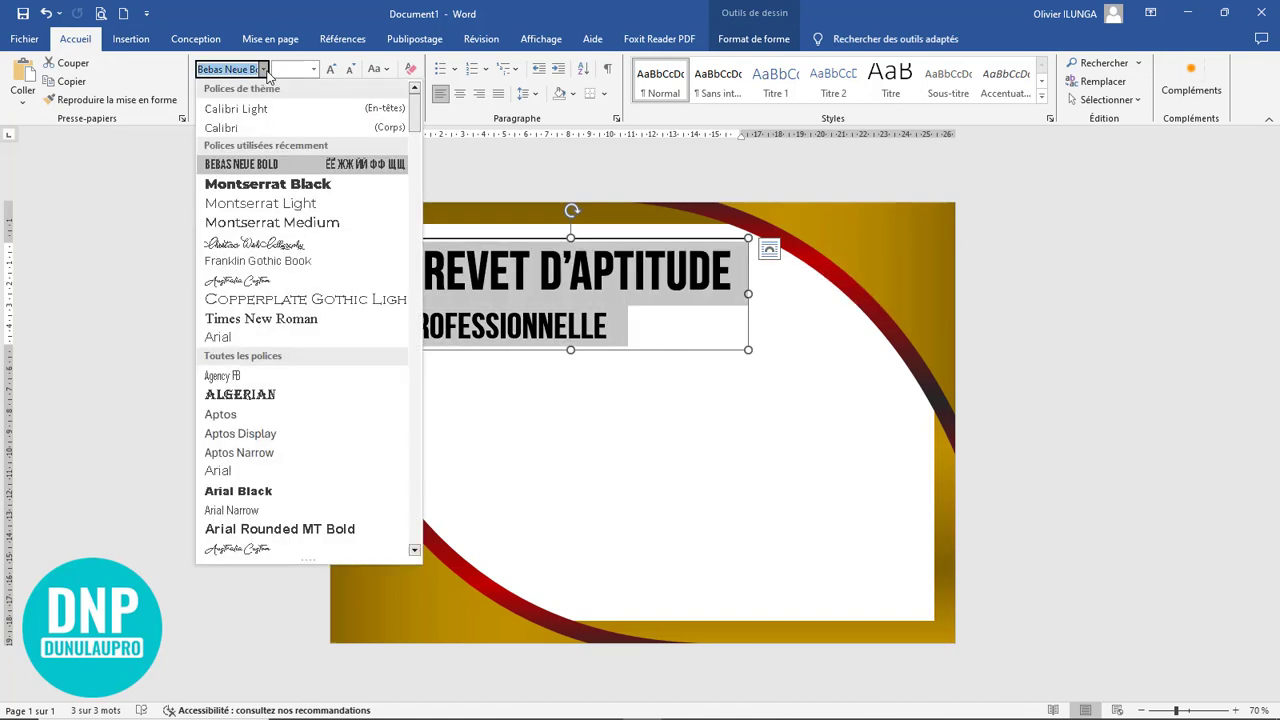
{"action": "left_click", "coordinate": [267, 183]}
{"action": "left_click", "coordinate": [351, 69]}
{"action": "left_click", "coordinate": [351, 69]}
{"action": "left_click", "coordinate": [351, 69]}
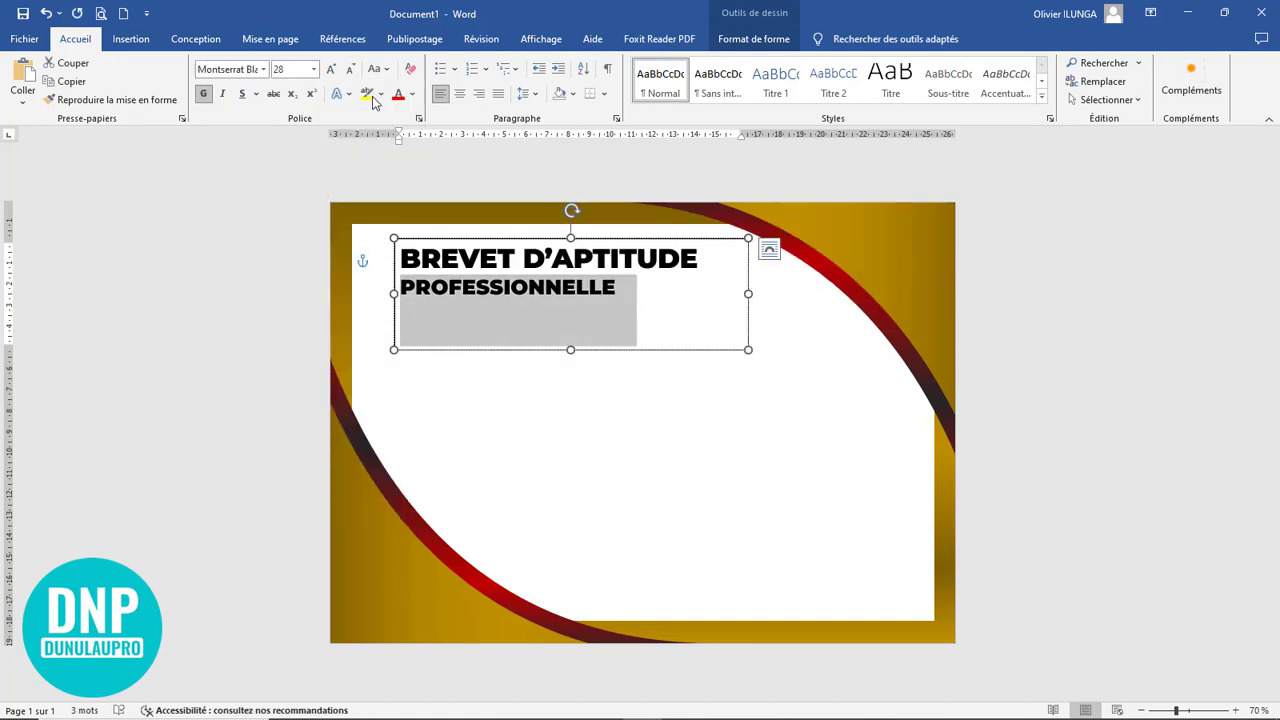
Reduce the PROFESSIONNELLE line further and fit the smaller text box into the white area's upper-left corner.
{"action": "left_click_drag", "start_coordinate": [571, 350], "coordinate": [572, 303]}
{"action": "double_click", "coordinate": [490, 291]}
{"action": "left_click", "coordinate": [351, 70]}
{"action": "left_click", "coordinate": [351, 70]}
{"action": "left_click_drag", "start_coordinate": [748, 271], "coordinate": [715, 271]}
{"action": "left_click_drag", "start_coordinate": [651, 237], "coordinate": [612, 228]}
Reduce the BREVET D'APTITUDE line's font size and fit the text box to about 11,68 cm wide and 2,65 cm high.
{"action": "triple_click", "coordinate": [590, 249]}
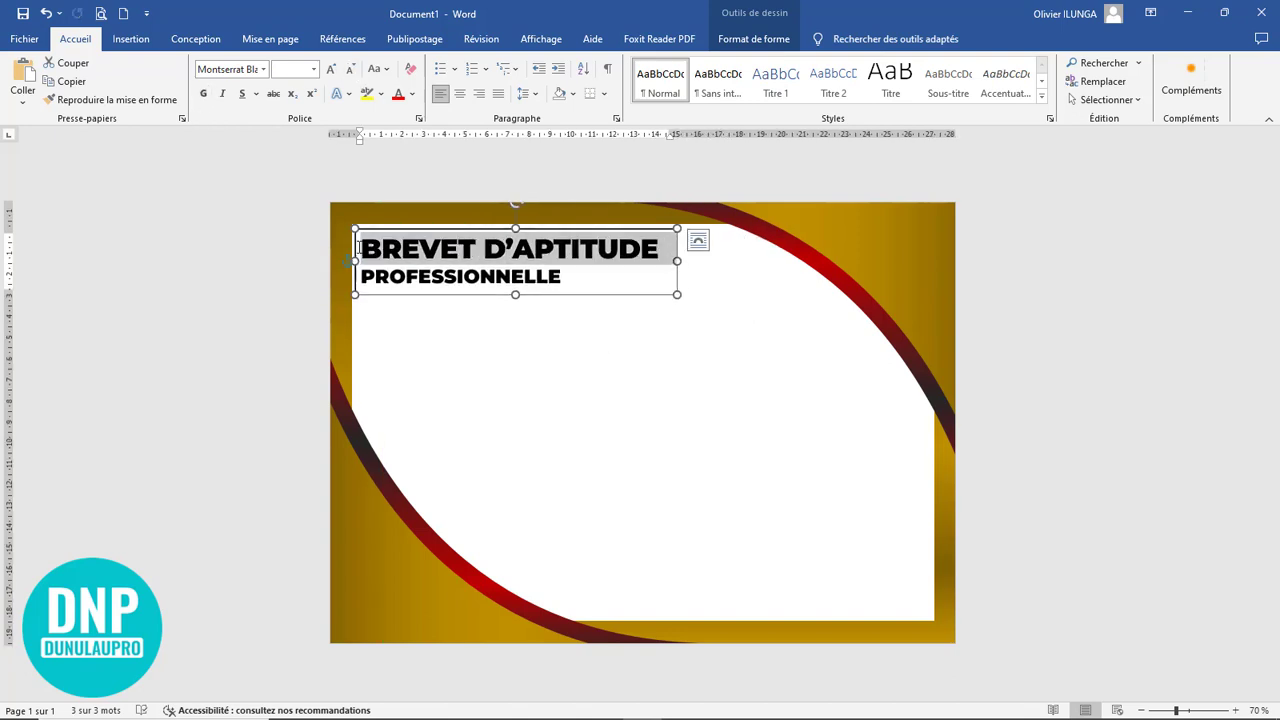
{"action": "left_click", "coordinate": [349, 71]}
{"action": "left_click", "coordinate": [349, 71]}
{"action": "left_click_drag", "start_coordinate": [677, 261], "coordinate": [602, 261]}
{"action": "left_click_drag", "start_coordinate": [479, 295], "coordinate": [479, 285]}
Remove the title text box's outline and select both lines of its text.
{"action": "left_click", "coordinate": [753, 39]}
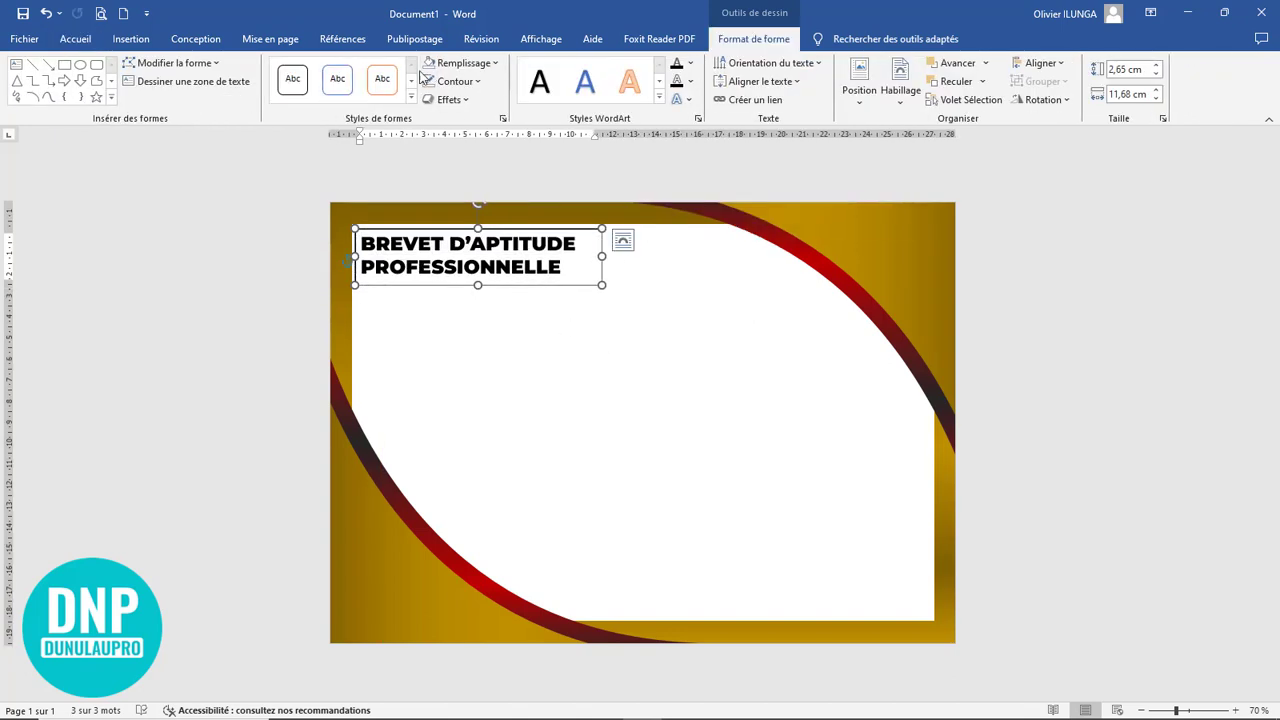
{"action": "left_click", "coordinate": [460, 81]}
{"action": "left_click", "coordinate": [468, 221]}
{"action": "left_click", "coordinate": [603, 298]}
{"action": "left_click_drag", "start_coordinate": [578, 269], "coordinate": [360, 243]}
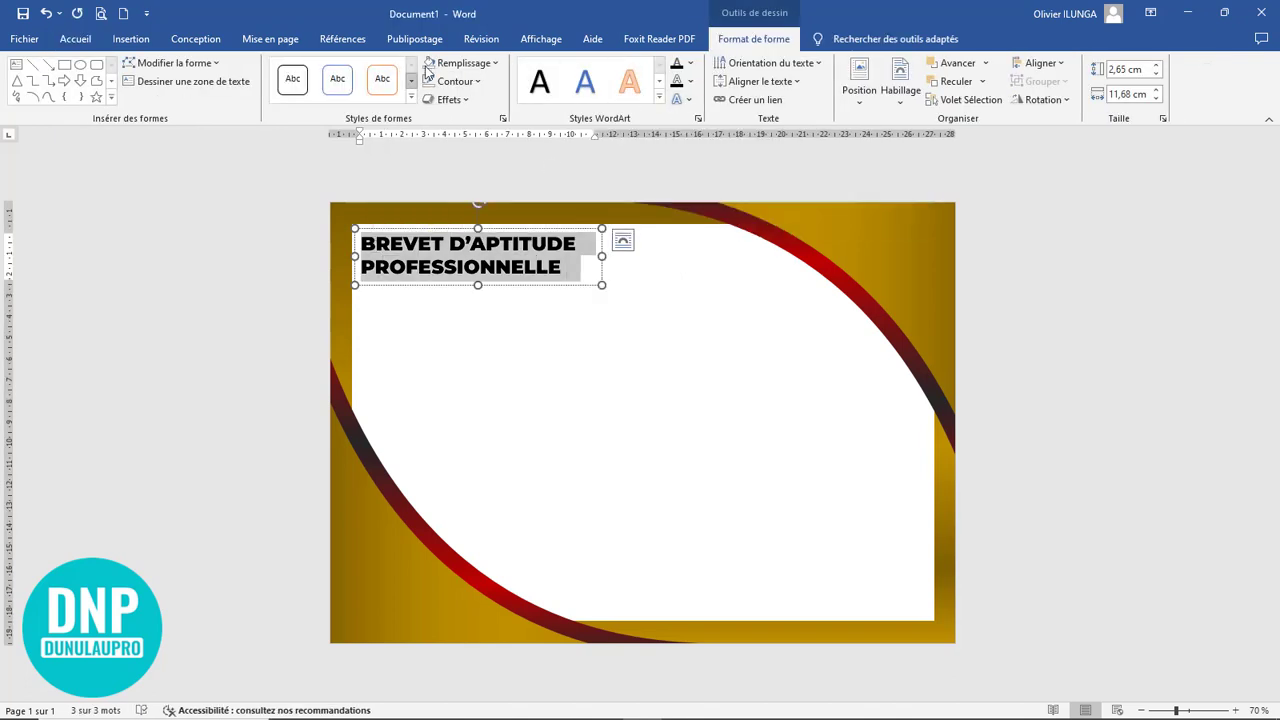